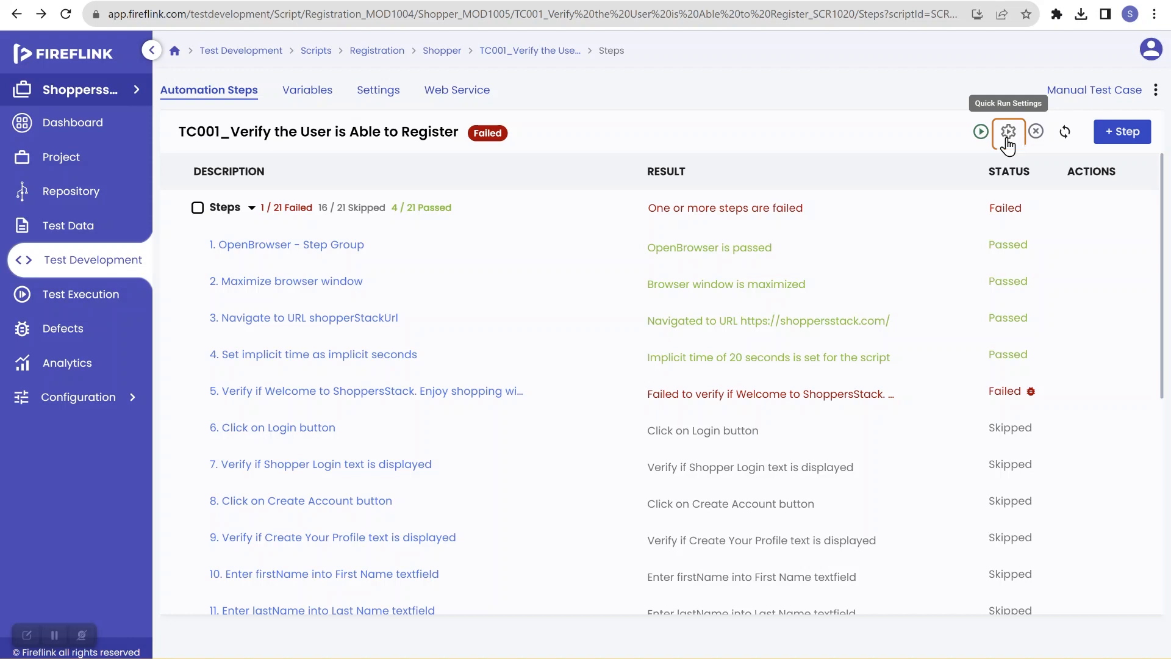
Step: Compare step 5's welcome-text verification description with the welcome banner text on the ShoppersStack home page
click(1006, 139)
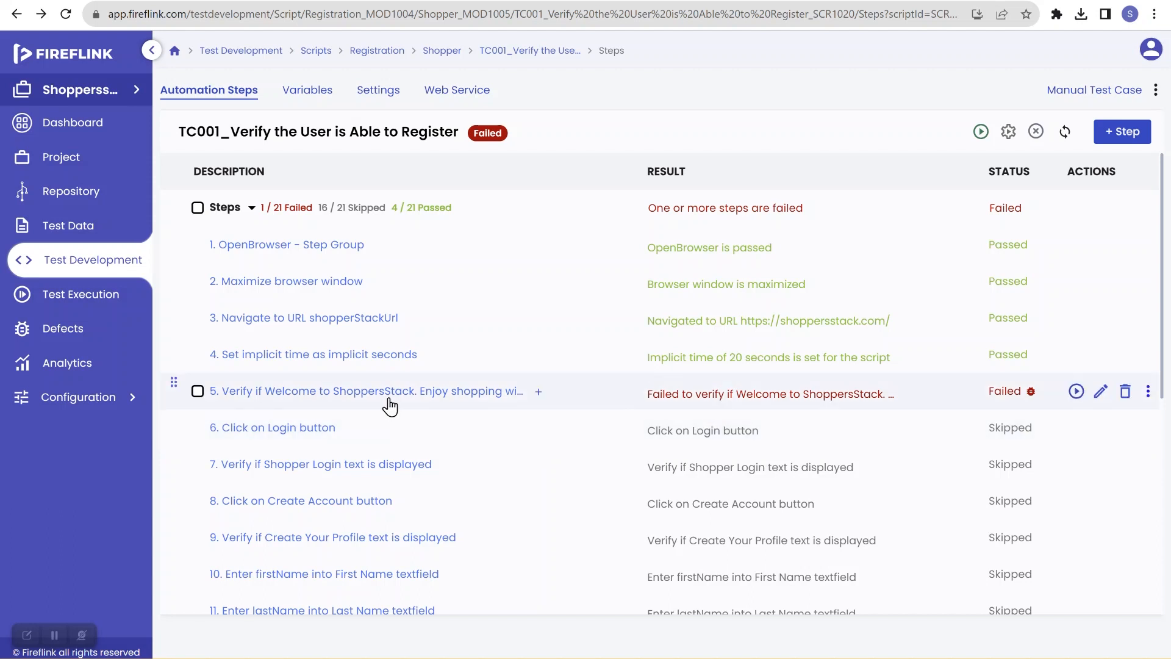
click(491, 394)
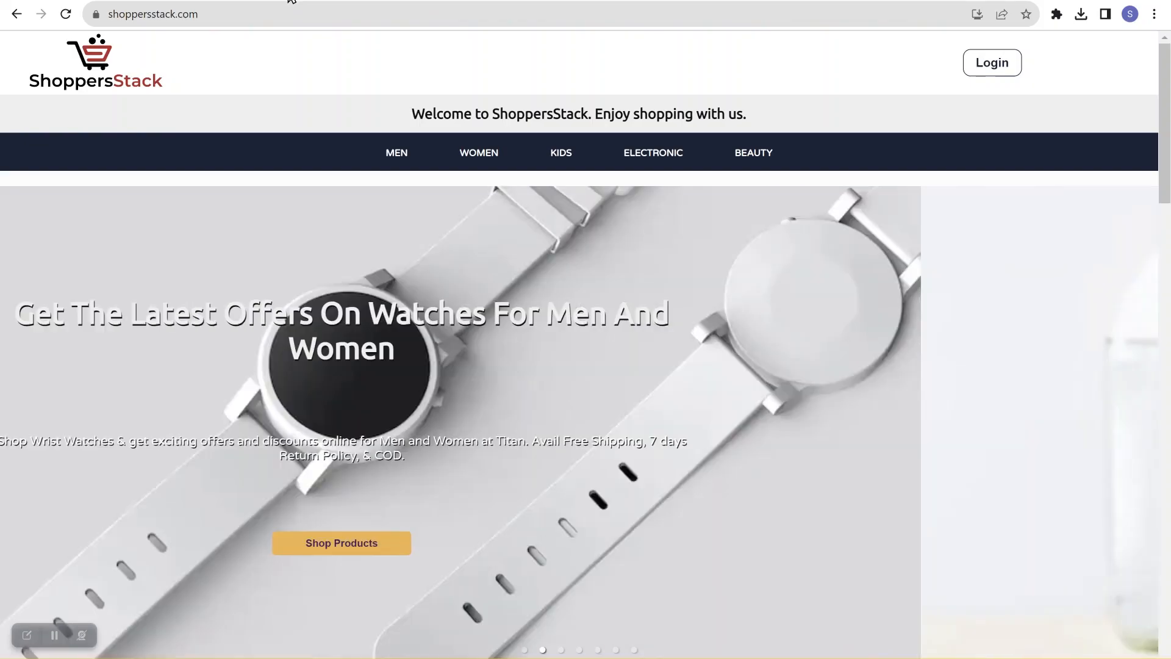
mouse_move(522, 221)
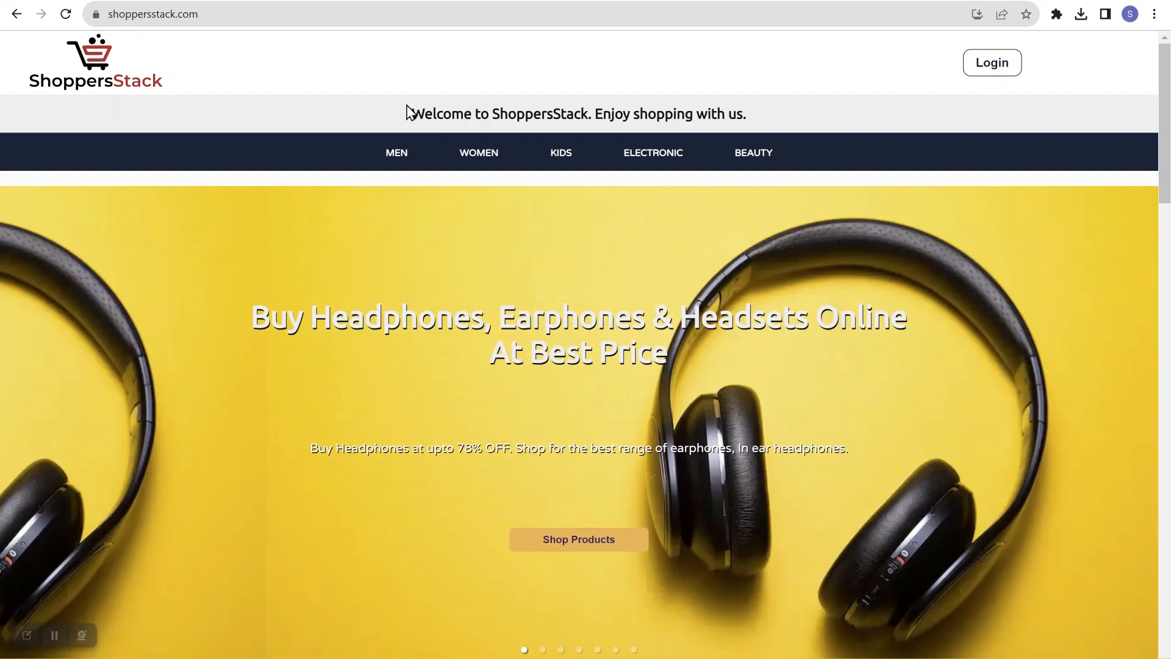
drag(407, 110, 757, 118)
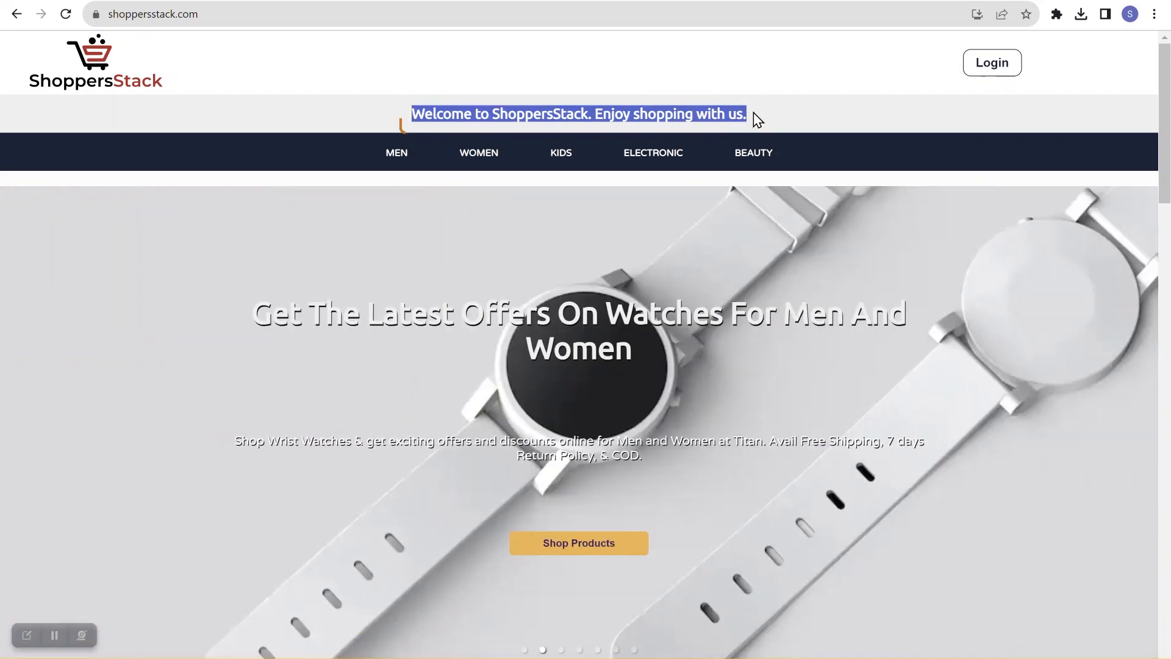
click(754, 113)
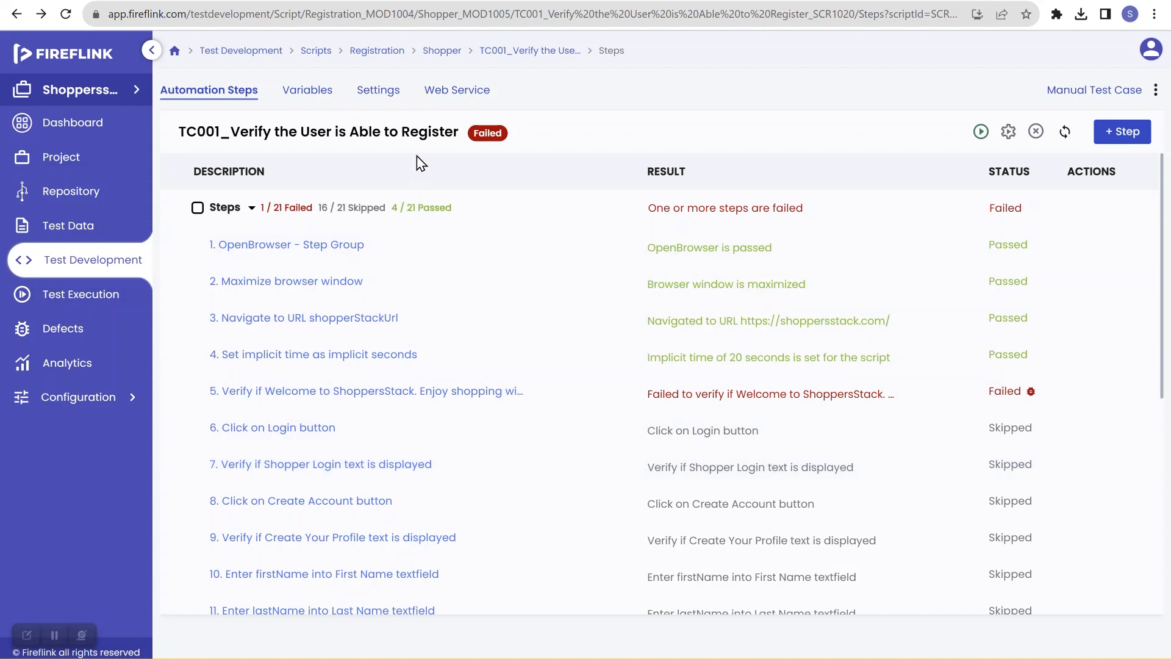
double_click(427, 139)
click(427, 138)
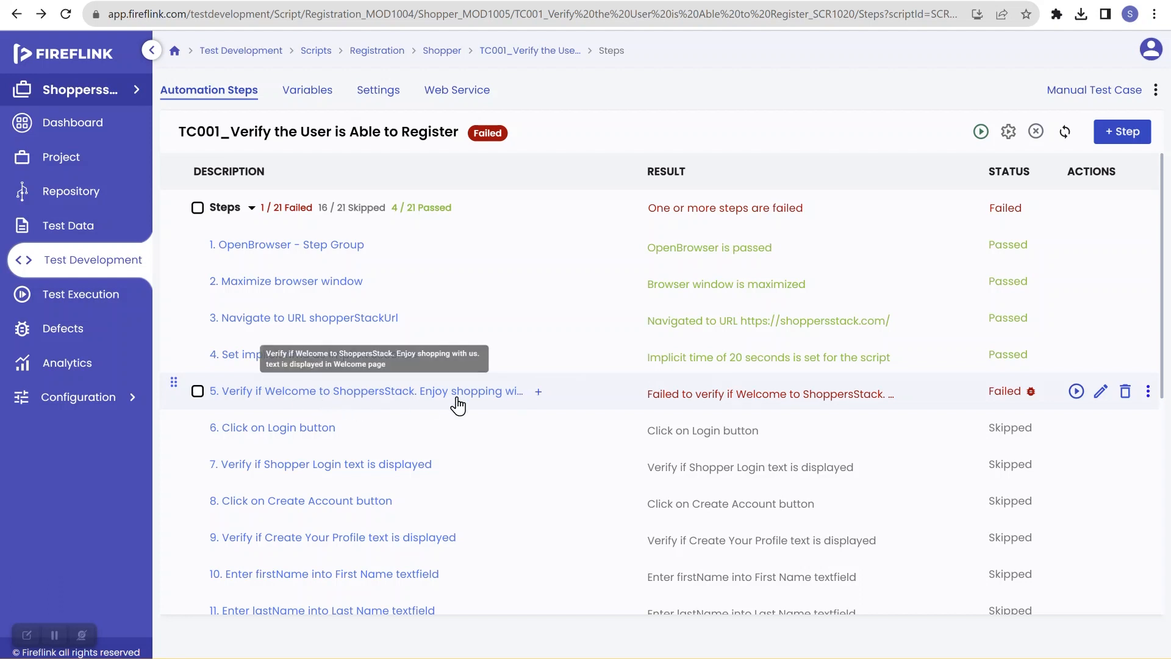
Step: Open the failed step 5 result details and inspect its element locators and found-element message
click(1004, 399)
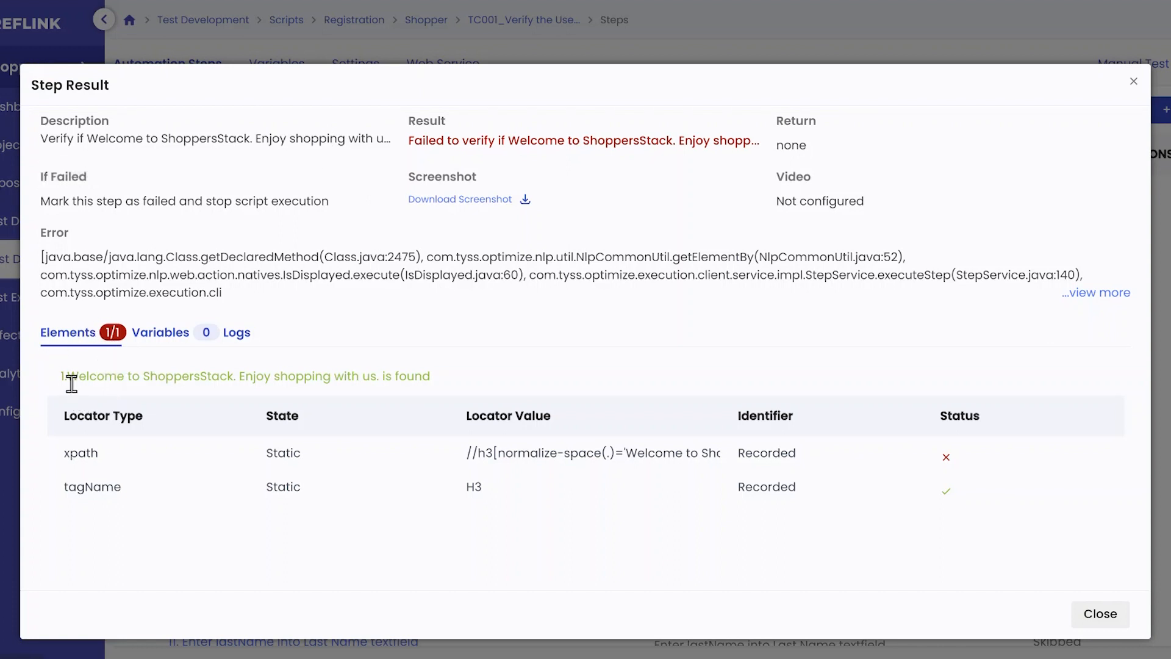
drag(68, 376, 421, 376)
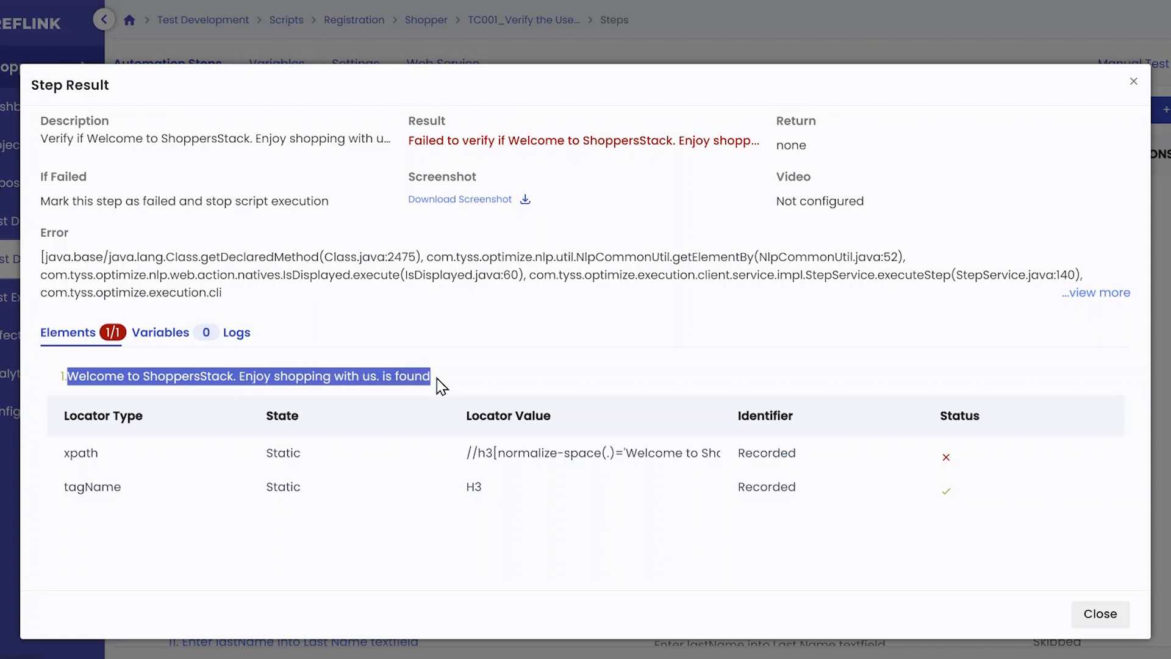
click(441, 386)
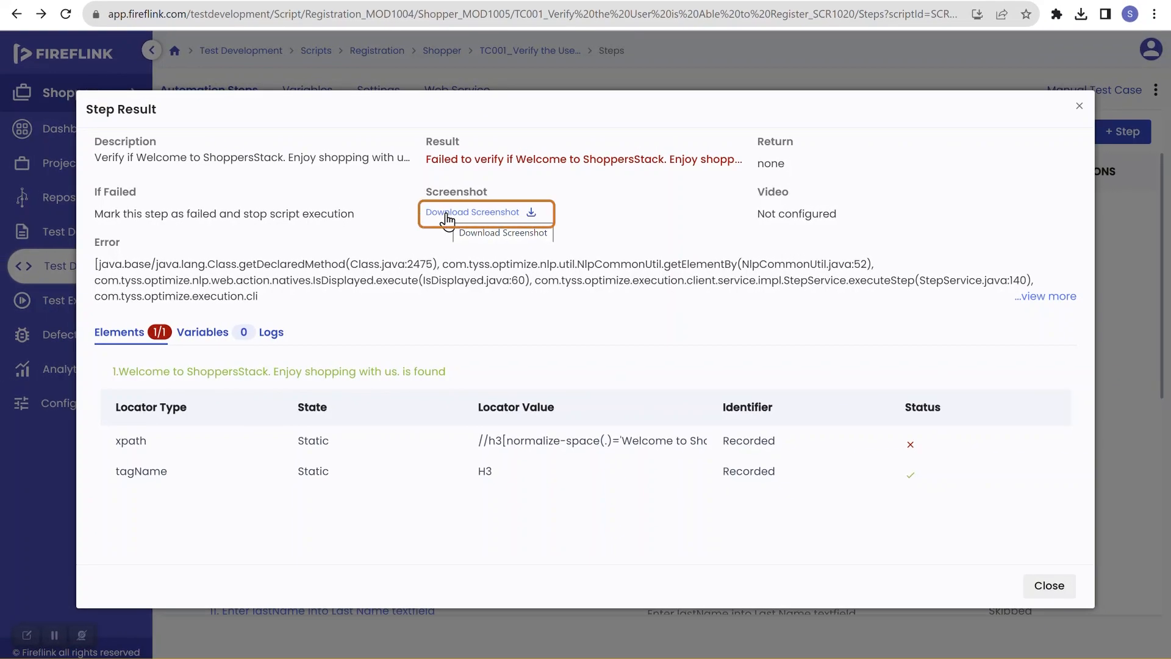
Step: Download step 5's failure screenshot, view it from the browser downloads, and close the result dialog
click(447, 220)
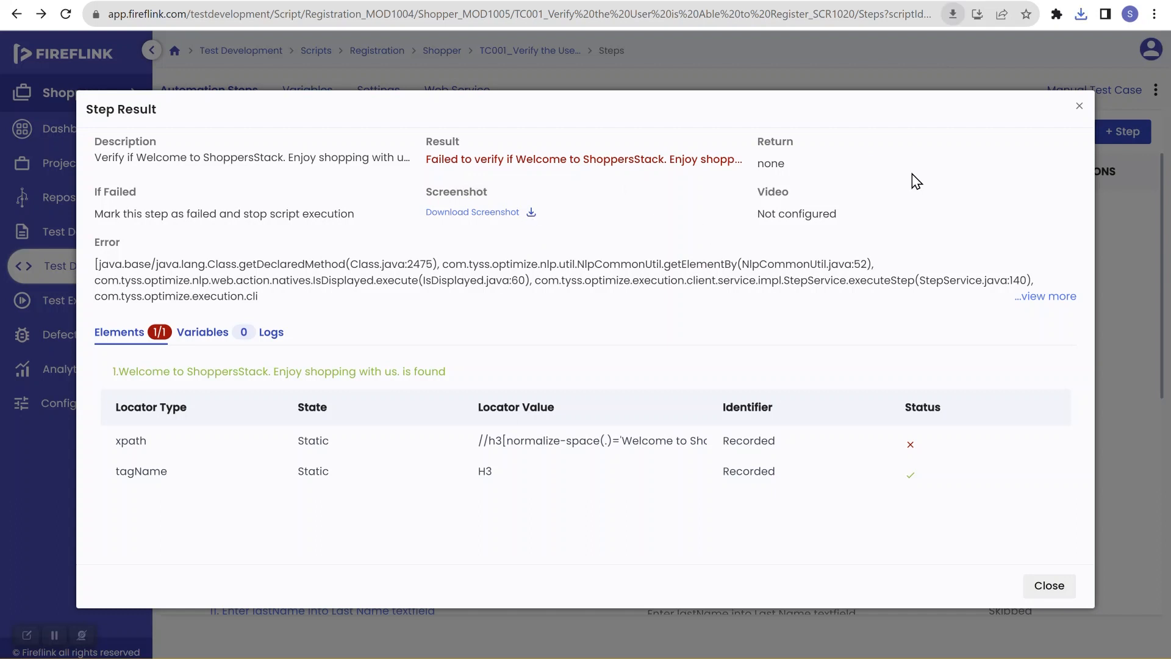
click(1081, 19)
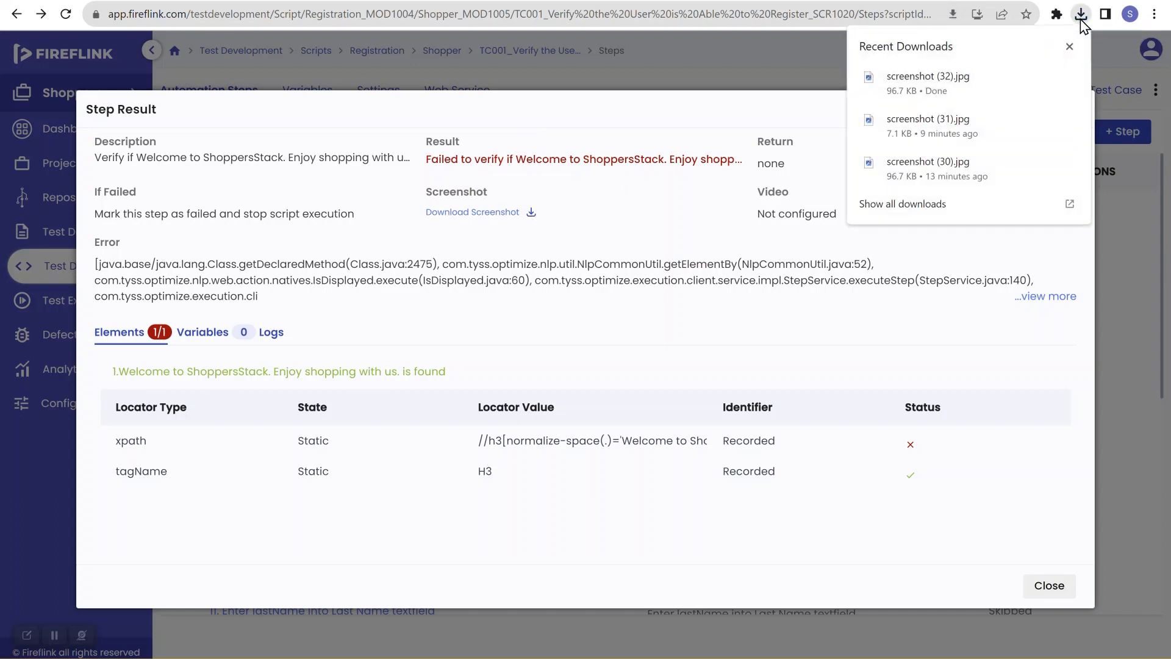
click(981, 82)
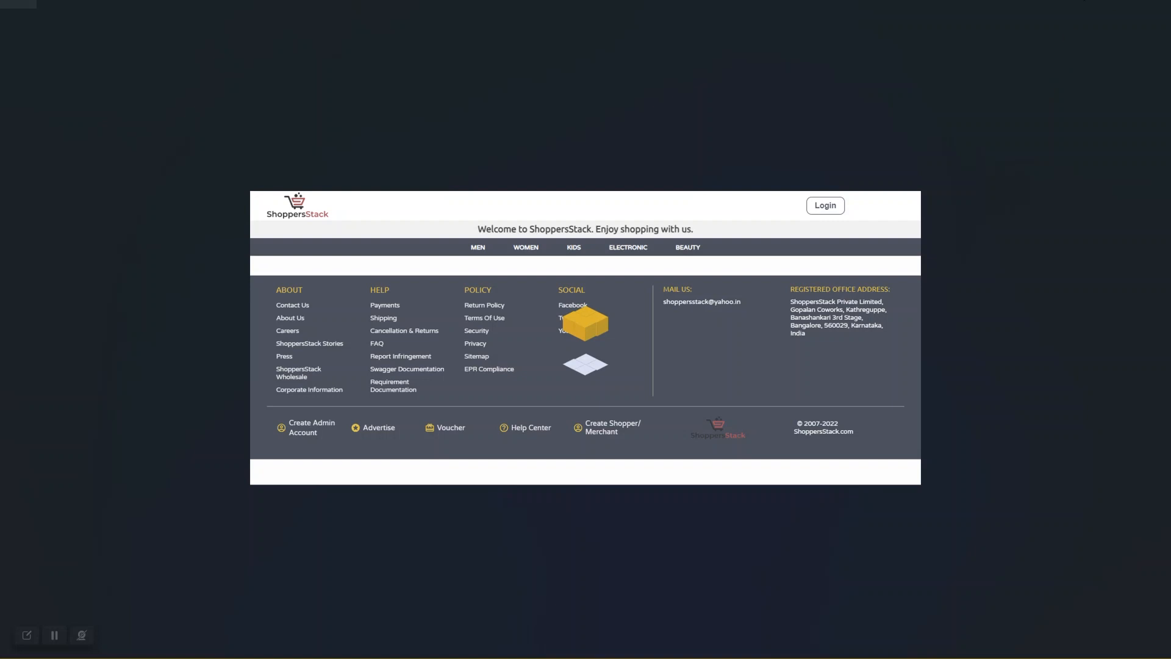
click(1084, 0)
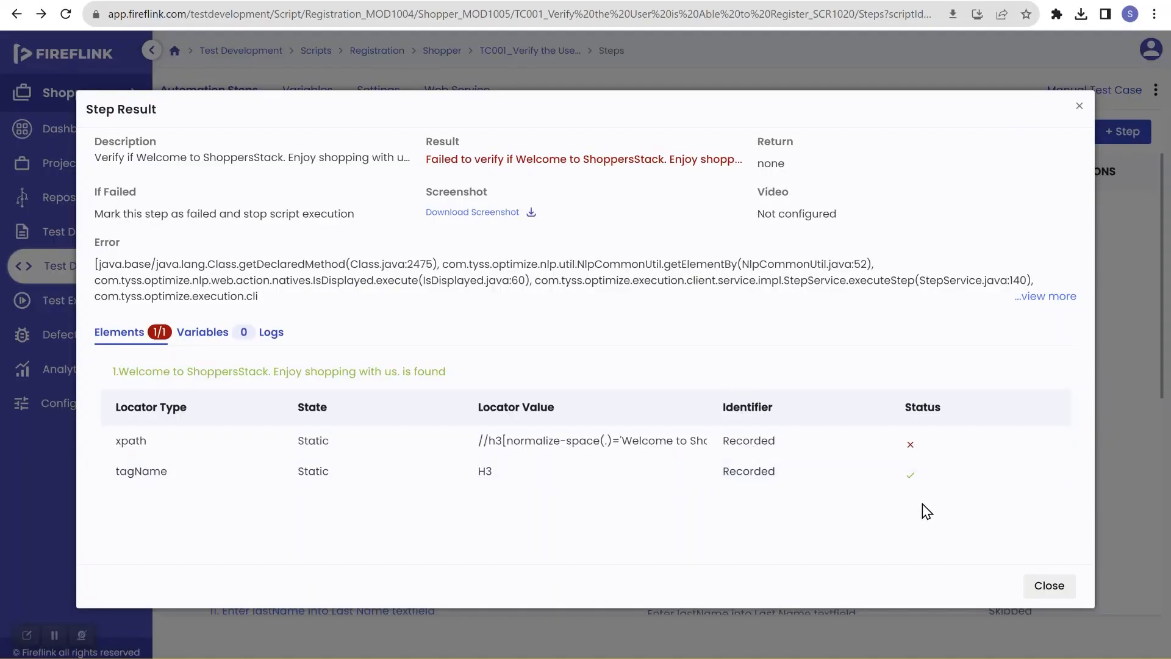
click(1050, 586)
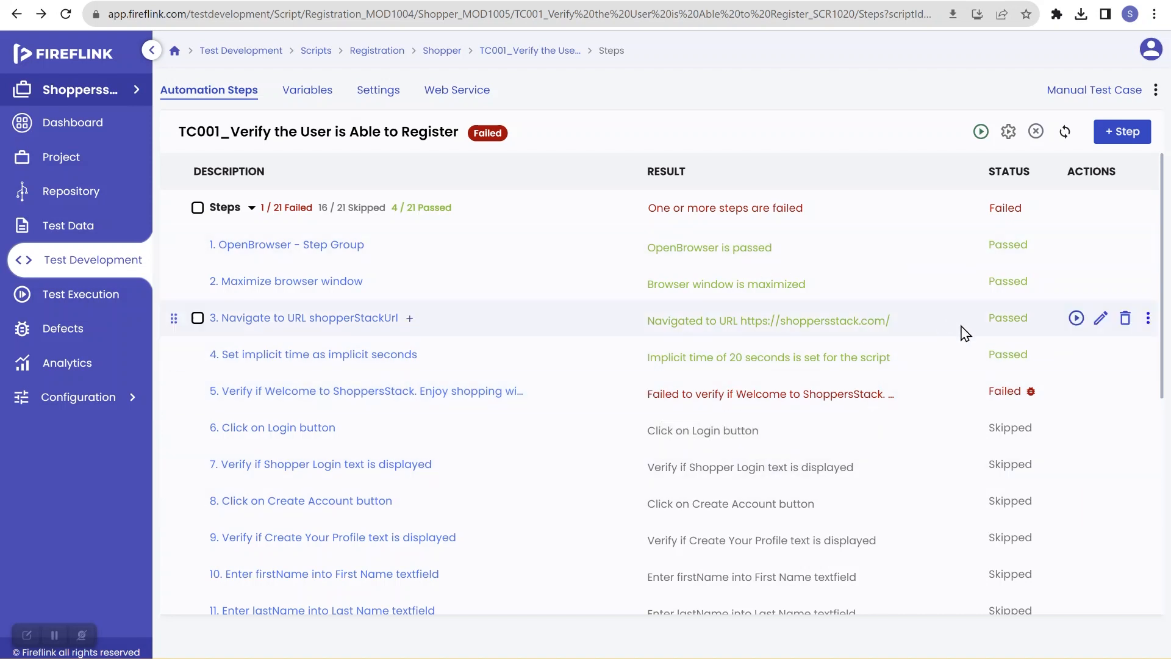
Step: Rerun the script through Quick Run Settings on the selected client machine after reviewing the step delay and wait settings
click(1007, 132)
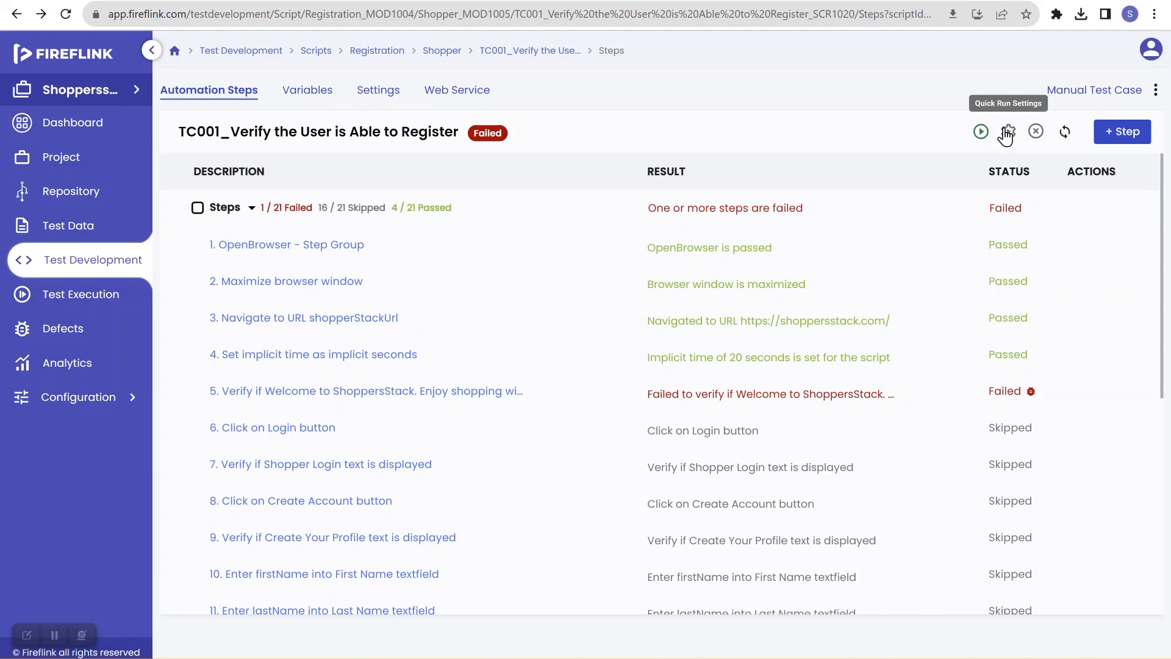
click(1006, 132)
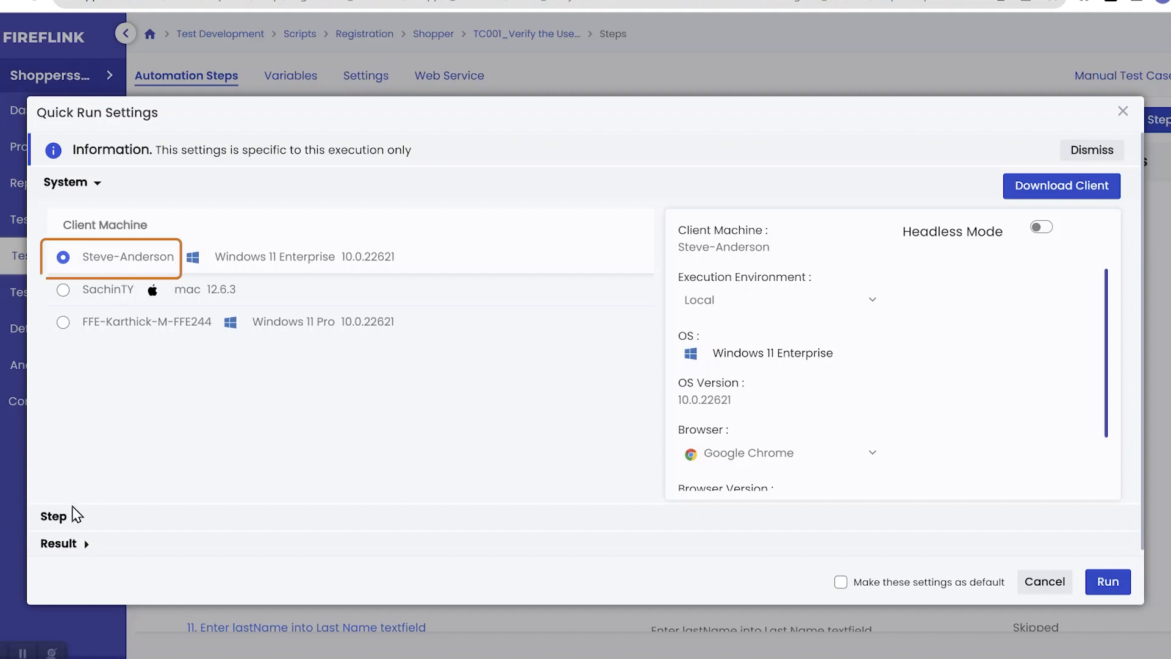
click(74, 515)
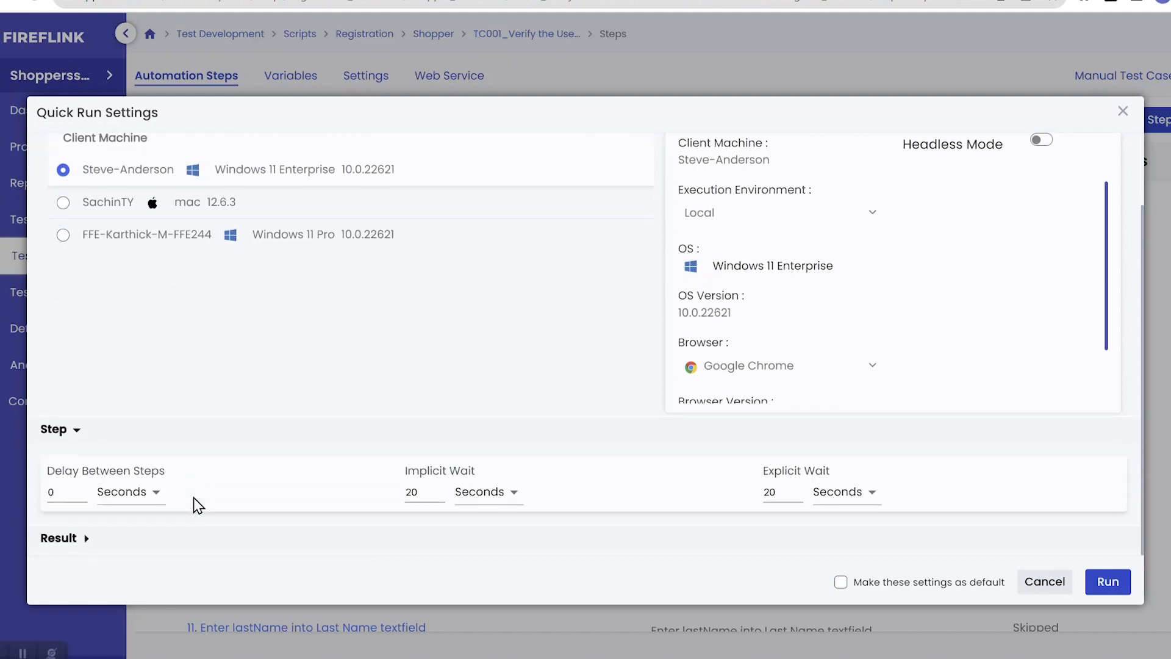
click(75, 490)
click(75, 490)
click(1108, 581)
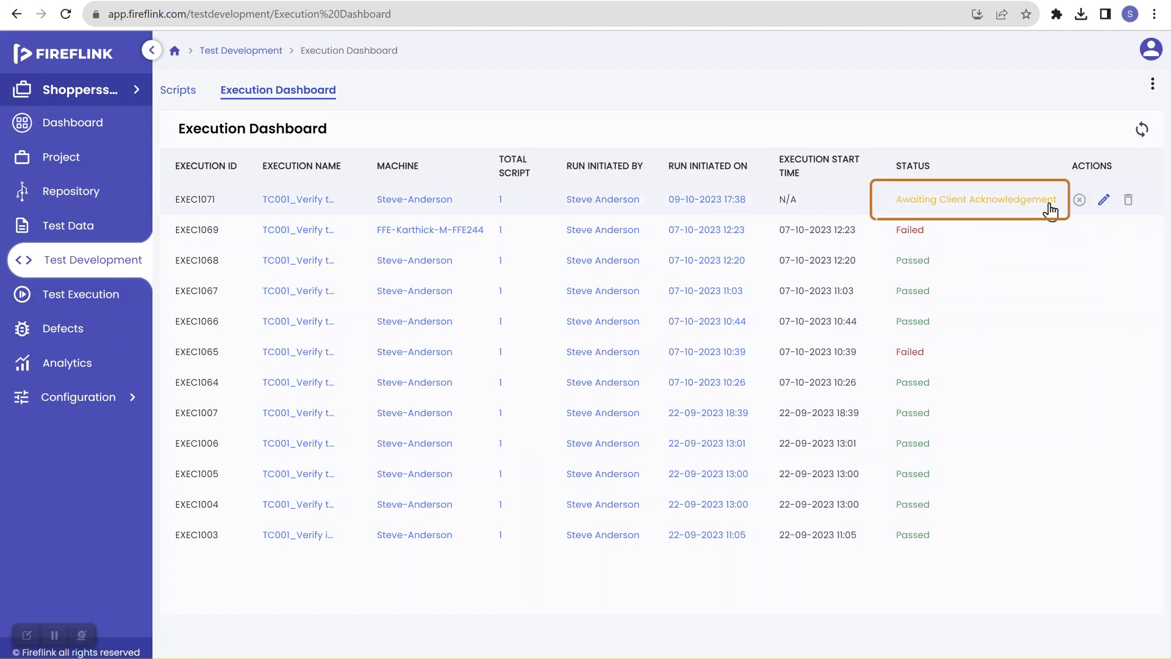
Step: Sync the execution dashboard status and open the newest execution's script results
click(1144, 136)
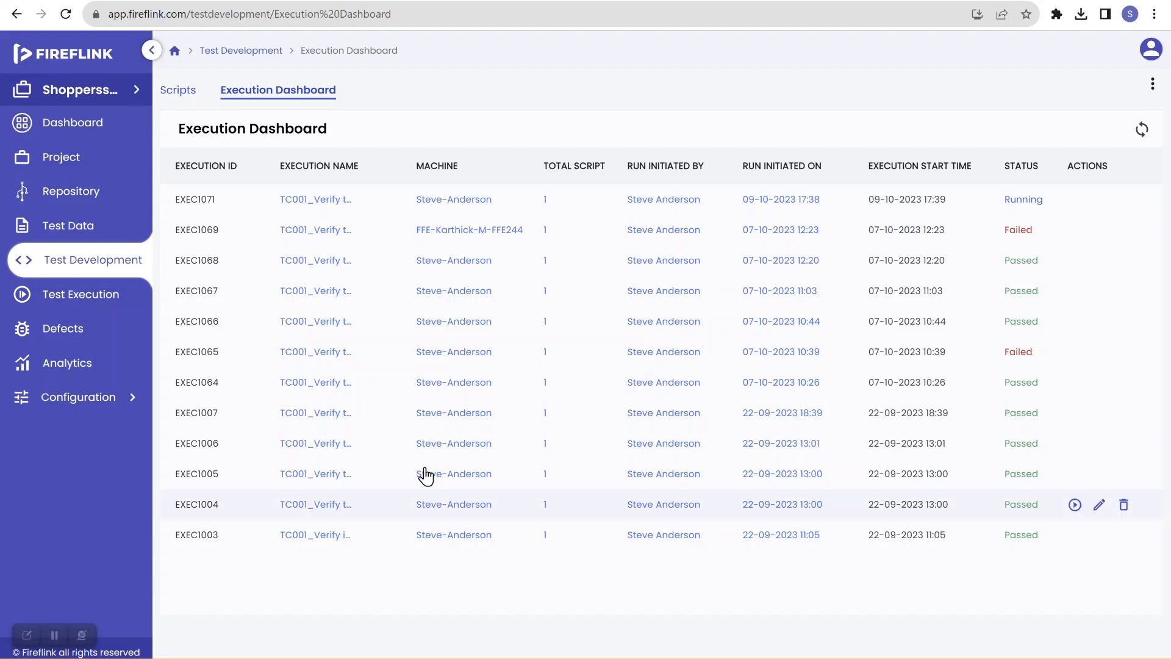
click(1144, 132)
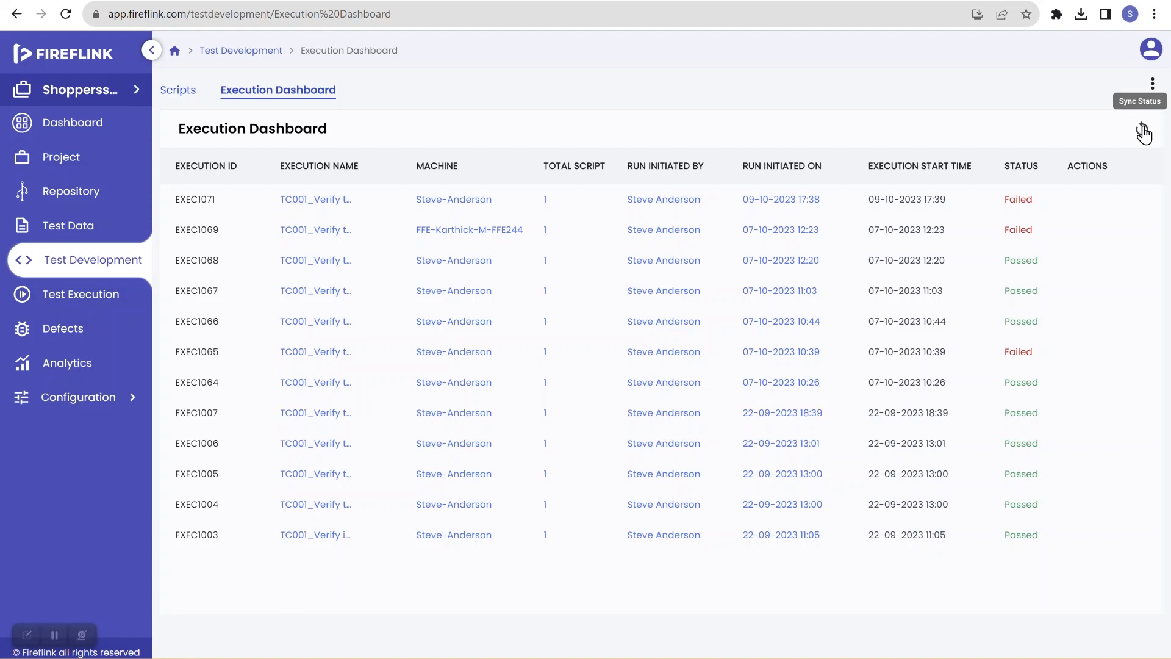
click(1019, 200)
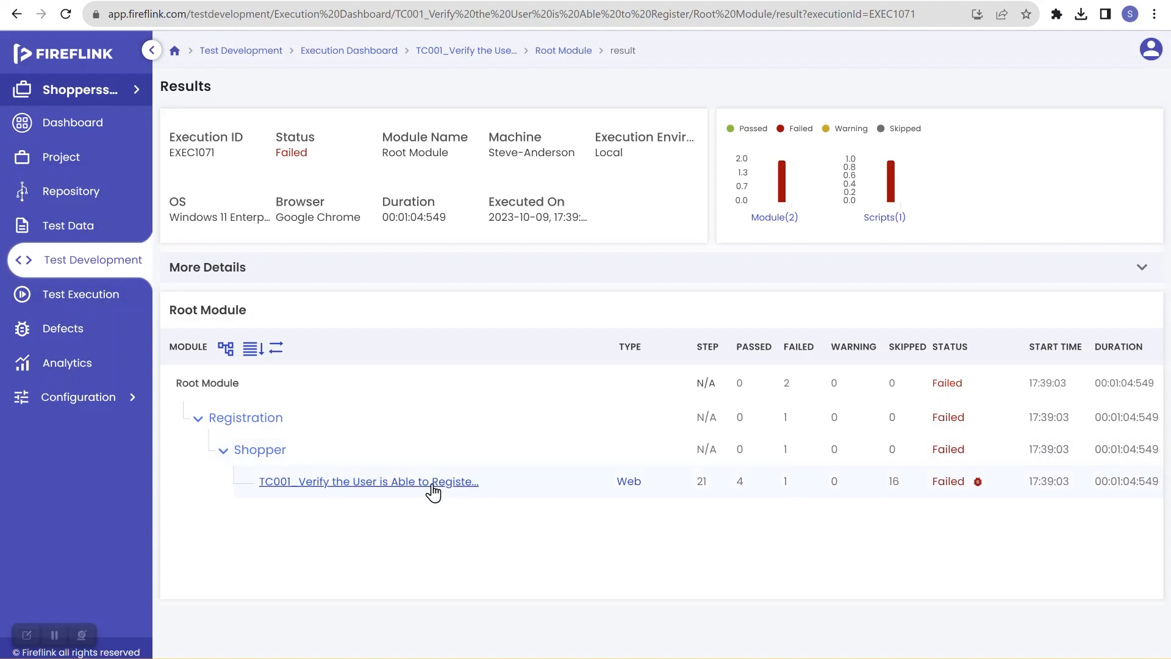
click(432, 486)
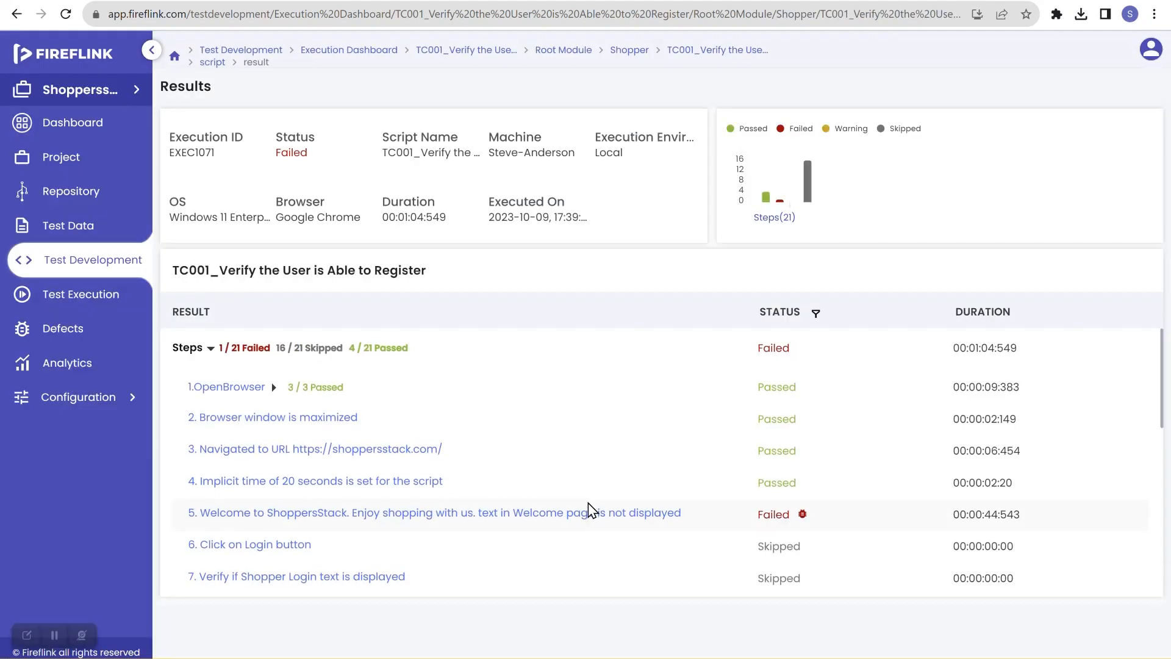
scroll(573, 505, down, 1)
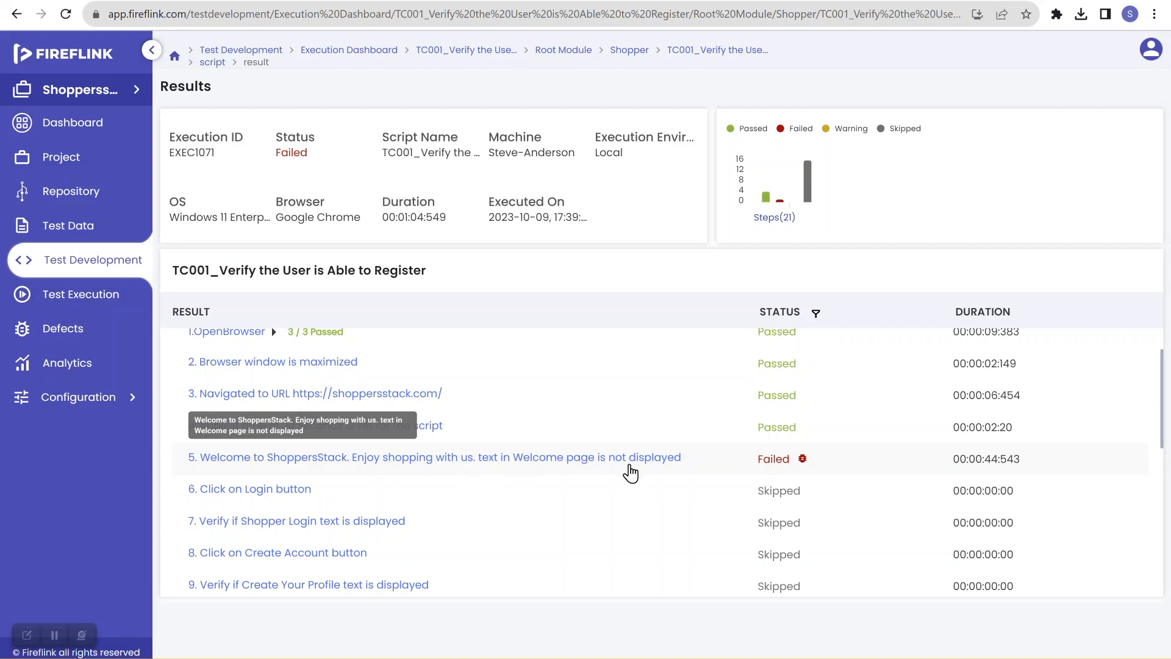
Step: Open step 5's result in the new run, download its failure screenshot, view it, and close the dialog
click(772, 465)
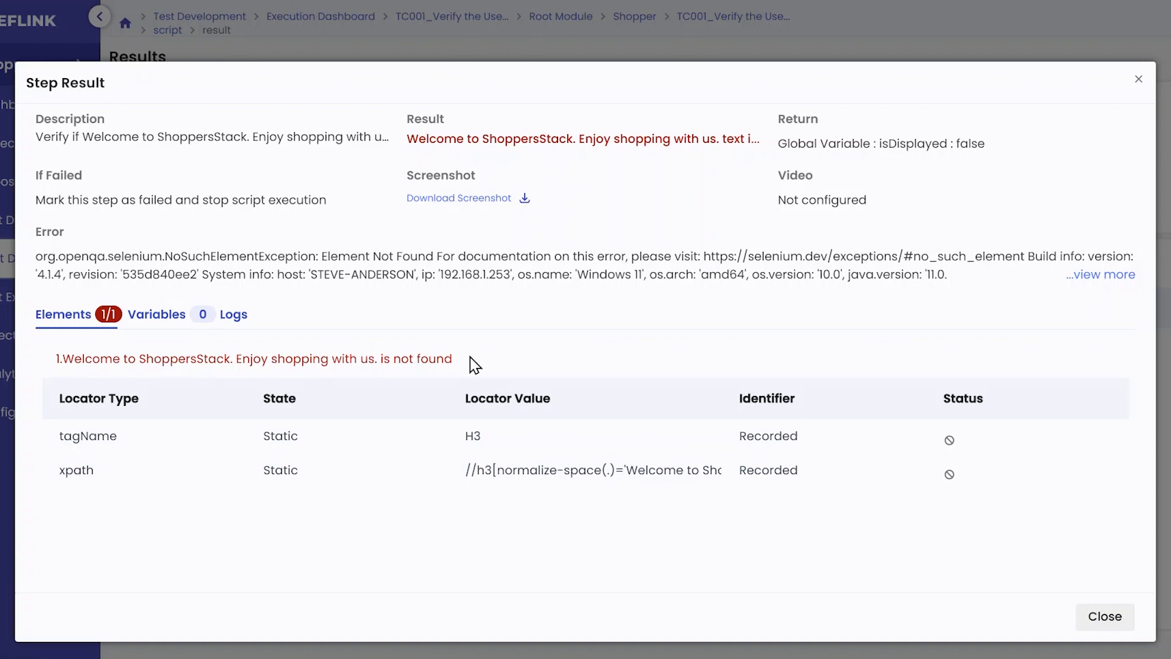
click(468, 206)
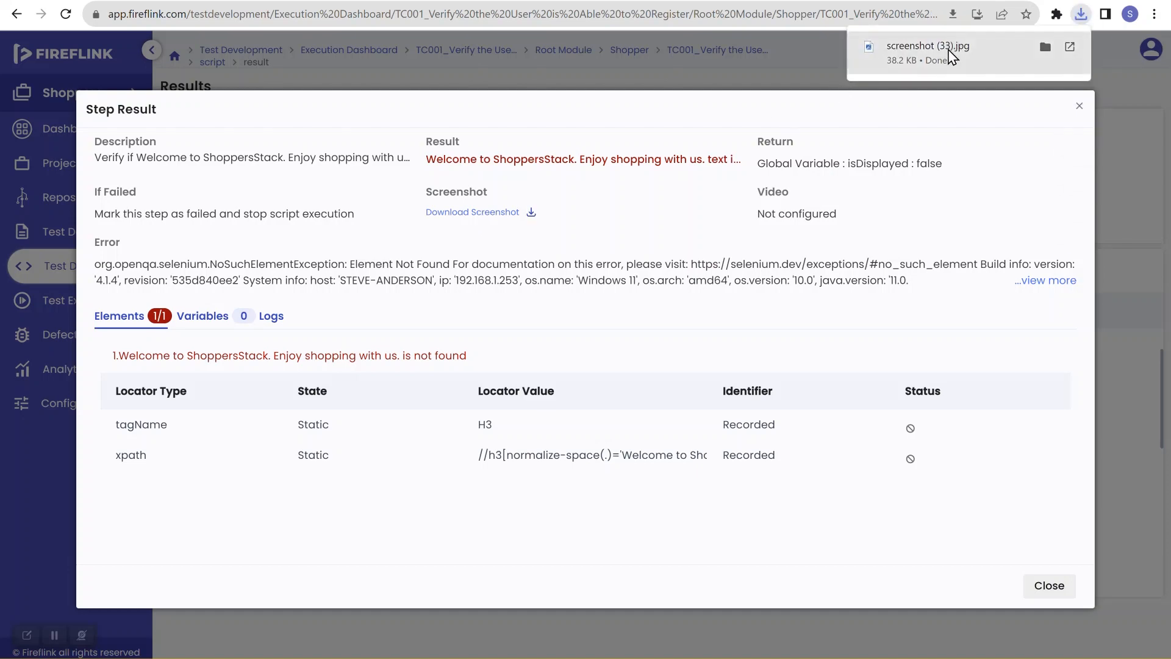
click(949, 50)
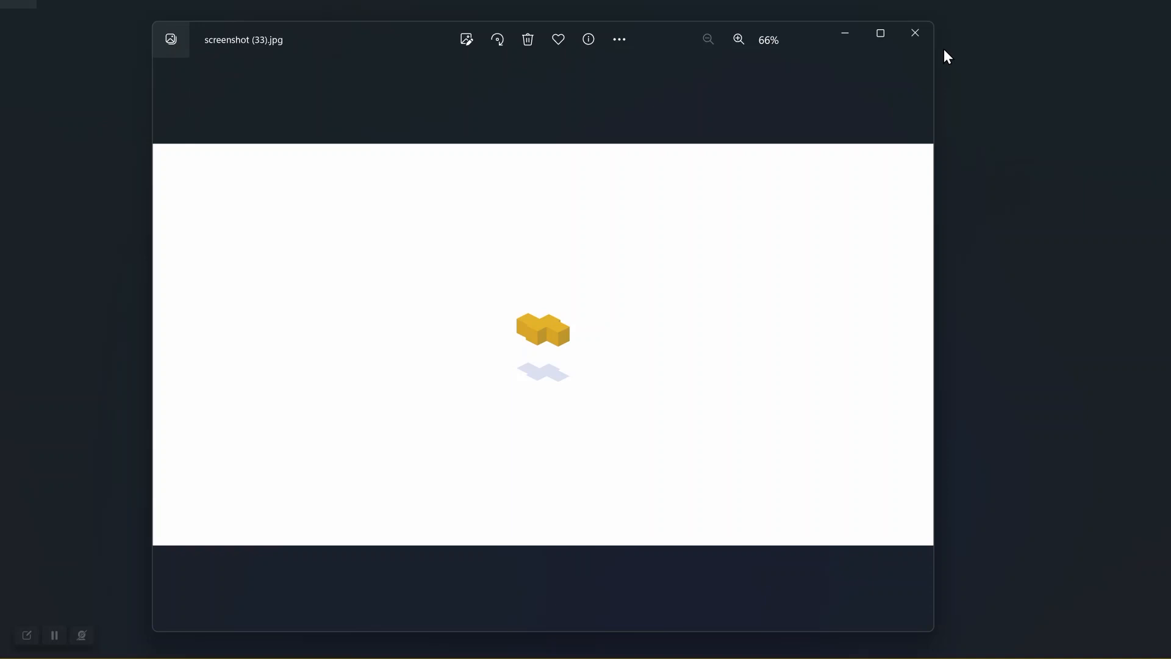
click(915, 34)
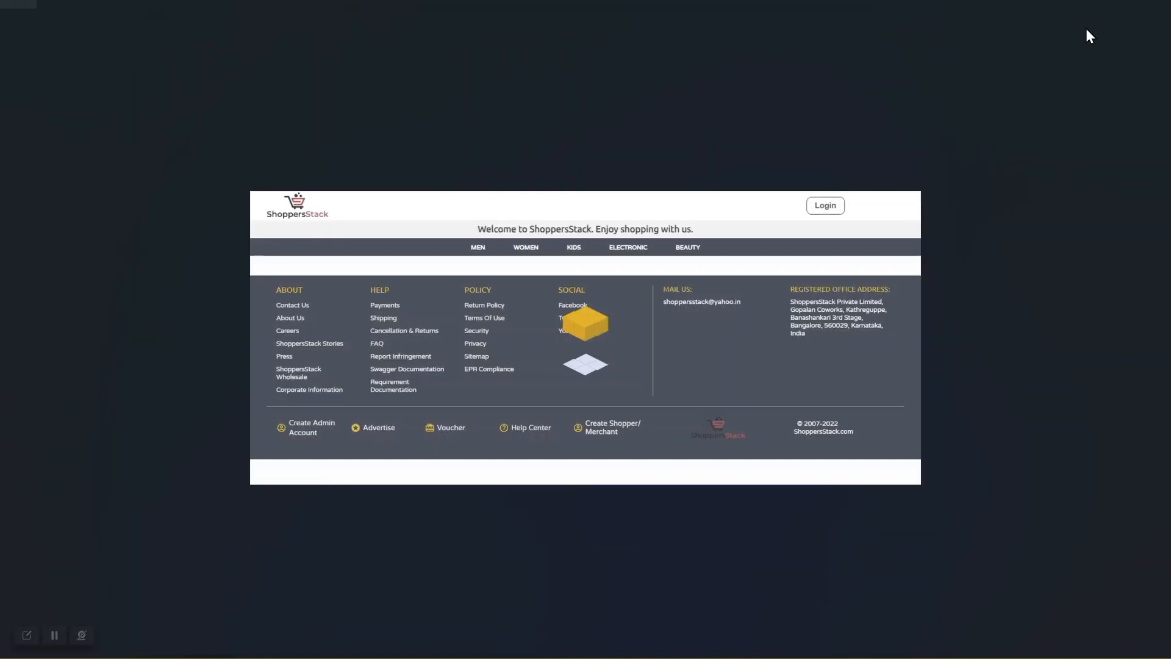
click(1148, 2)
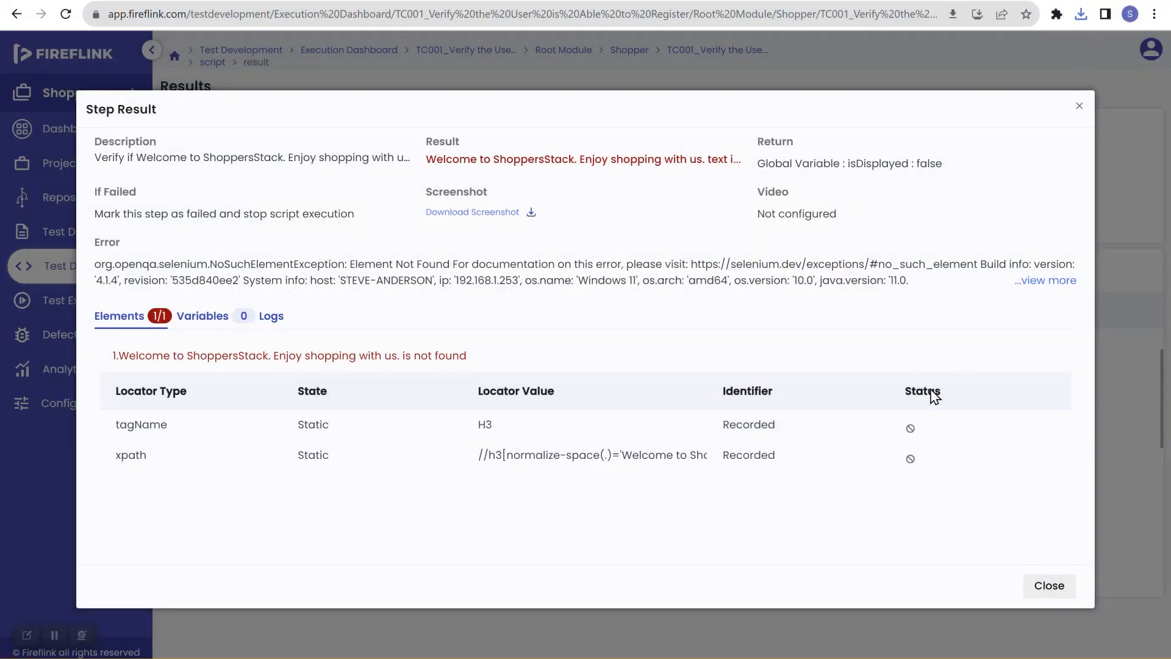
click(1057, 584)
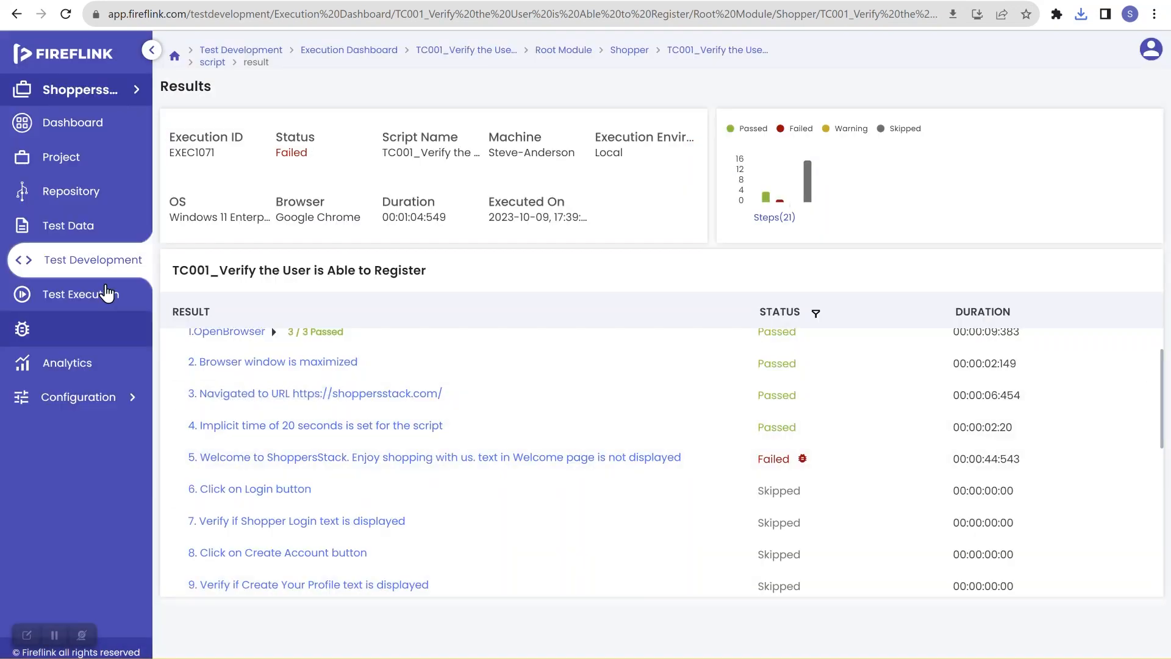
Step: Return to the scripts list, expand the Shopper module, and open the TC001 registration script
click(90, 259)
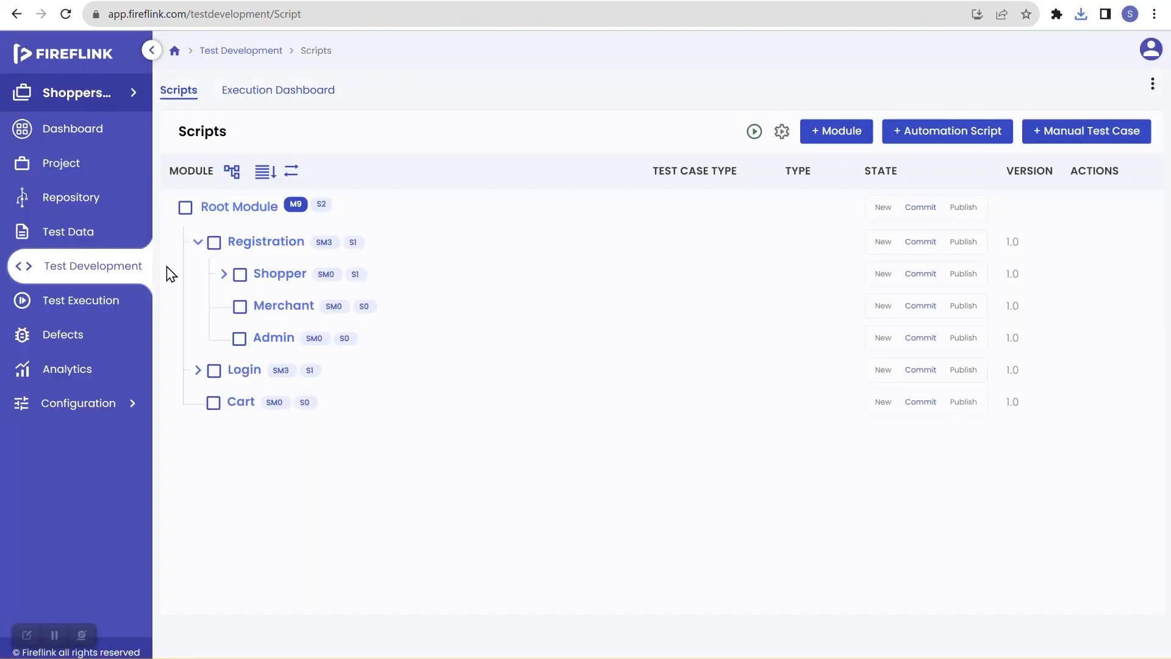
click(222, 276)
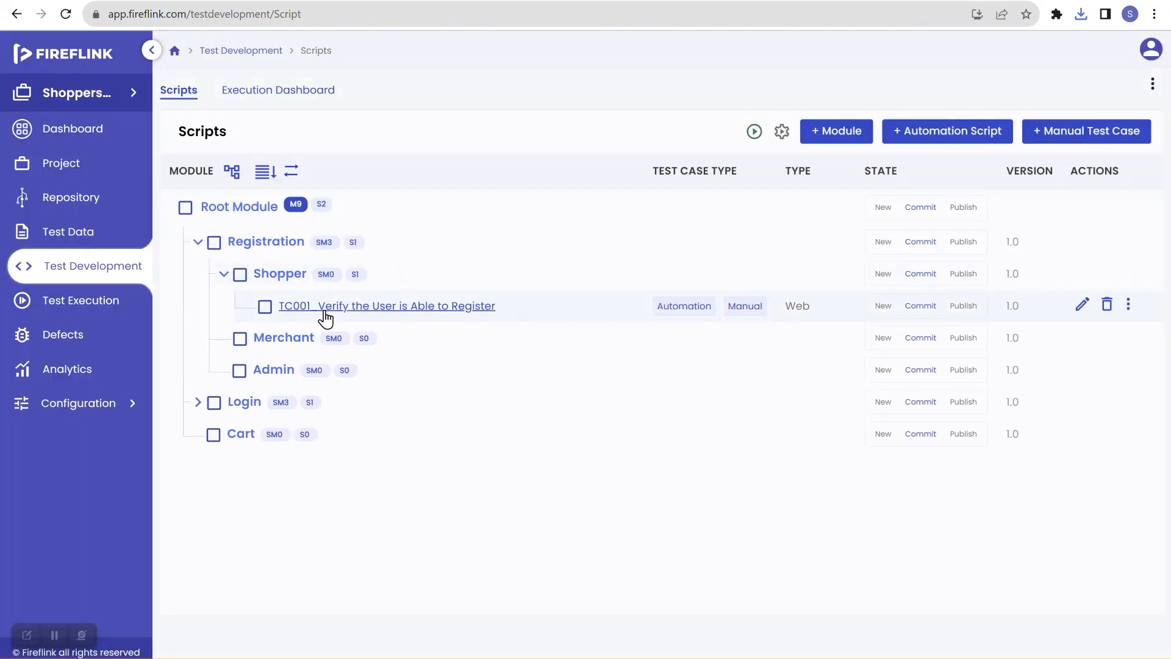
click(321, 307)
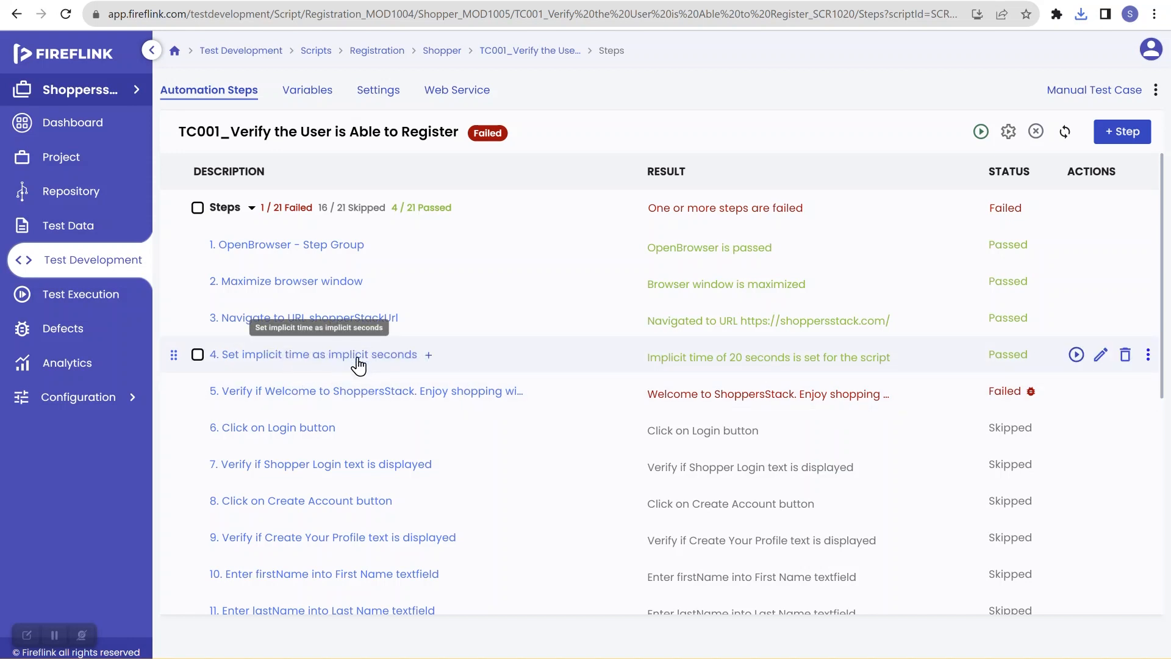
Step: Switch from local to global variables for the script and review the full list
click(307, 97)
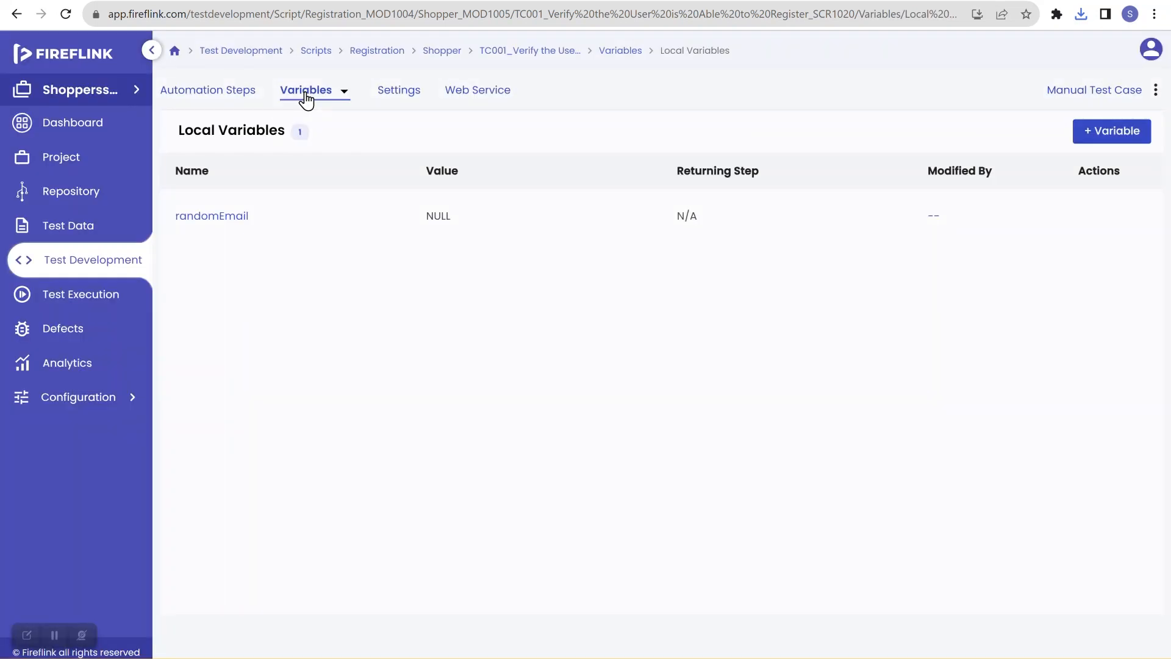
click(343, 98)
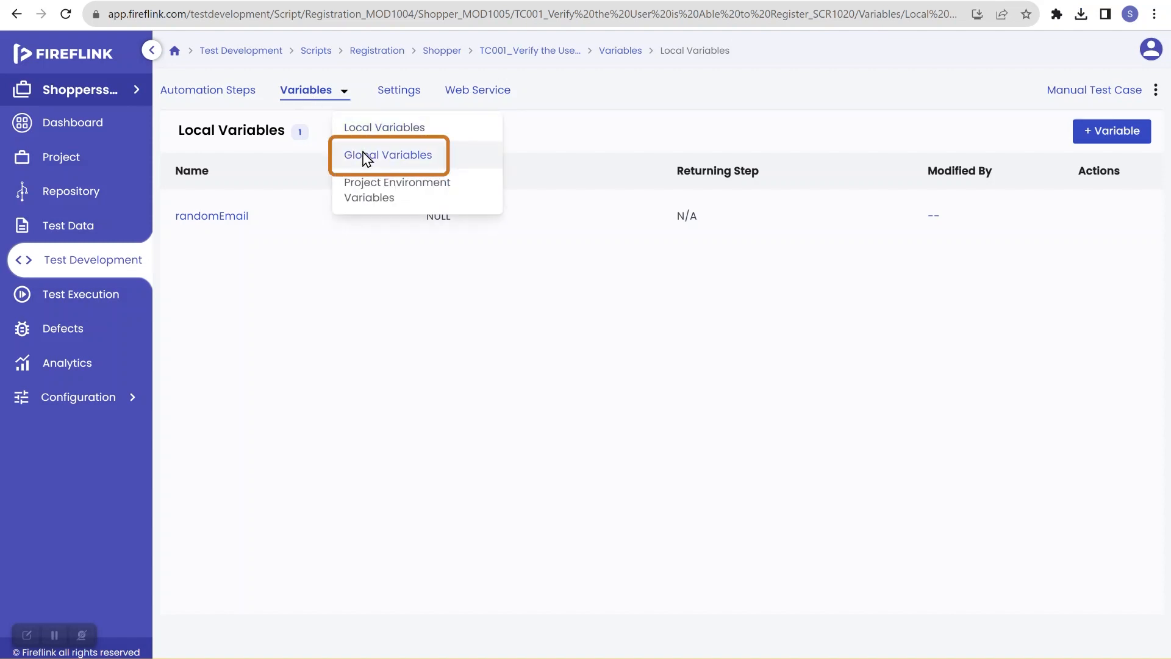
click(362, 157)
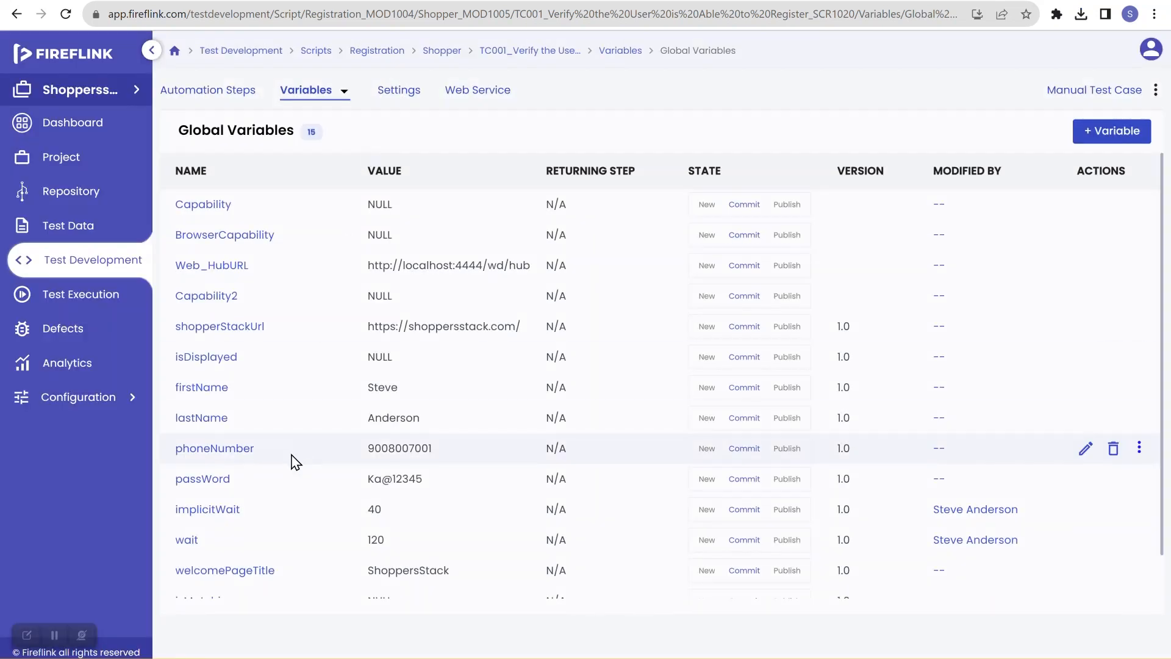
scroll(293, 462, down, 2)
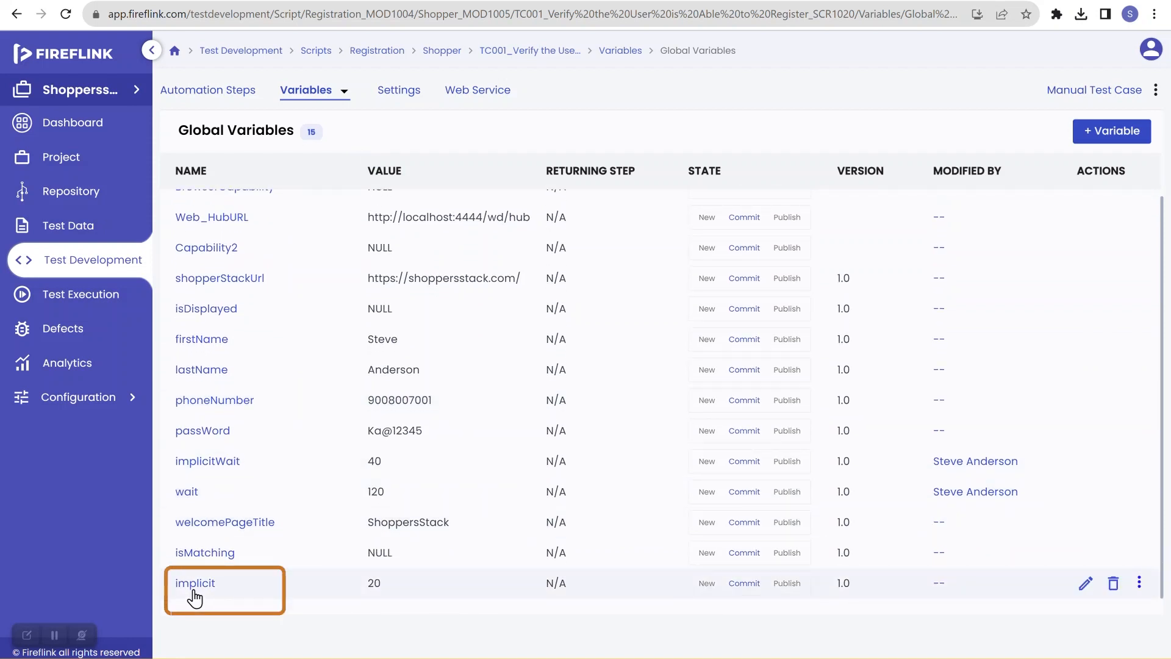
Step: Set the global variable implicit's value to 40 and update it
click(1086, 584)
click(388, 366)
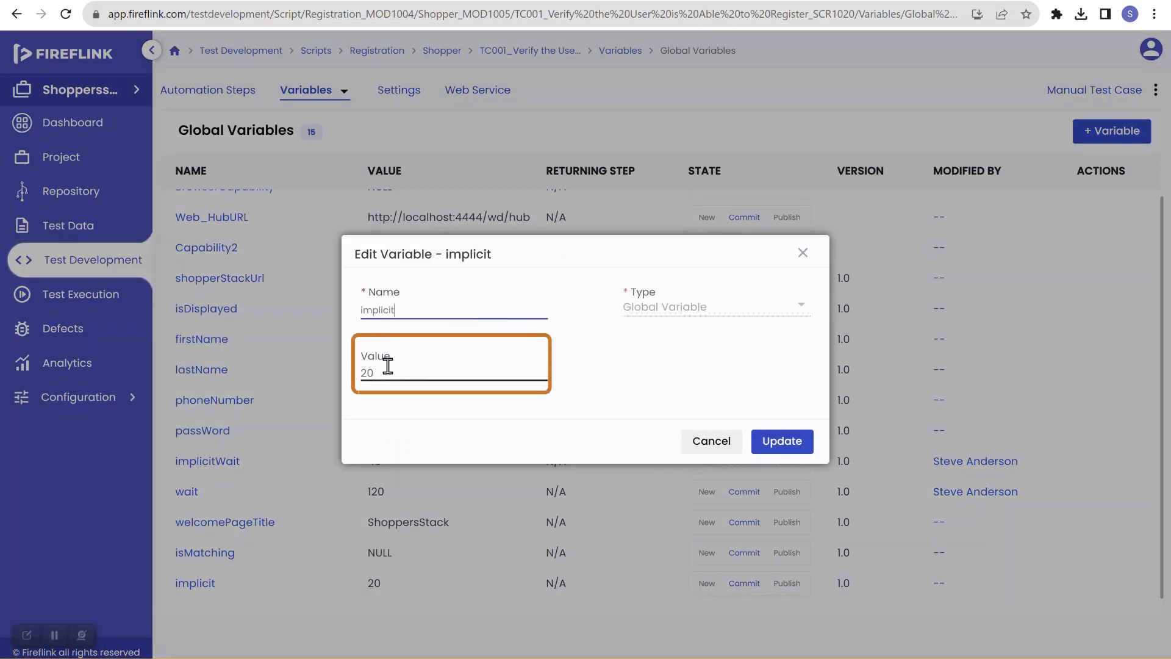
key(BackSpace)
key(BackSpace)
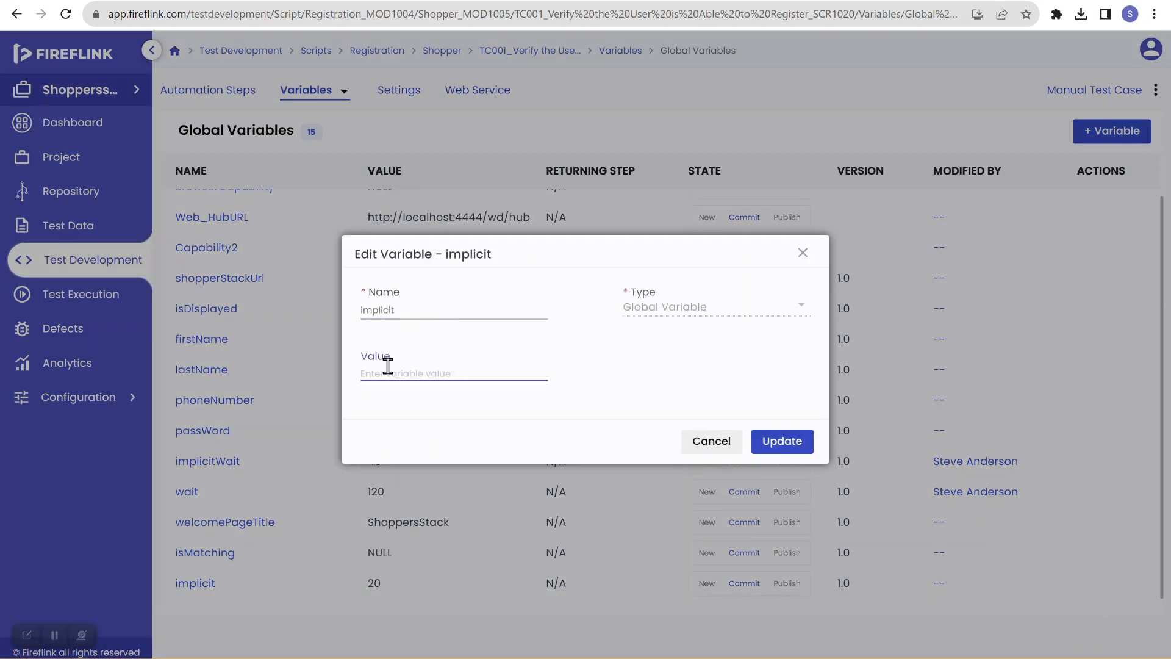
text(40)
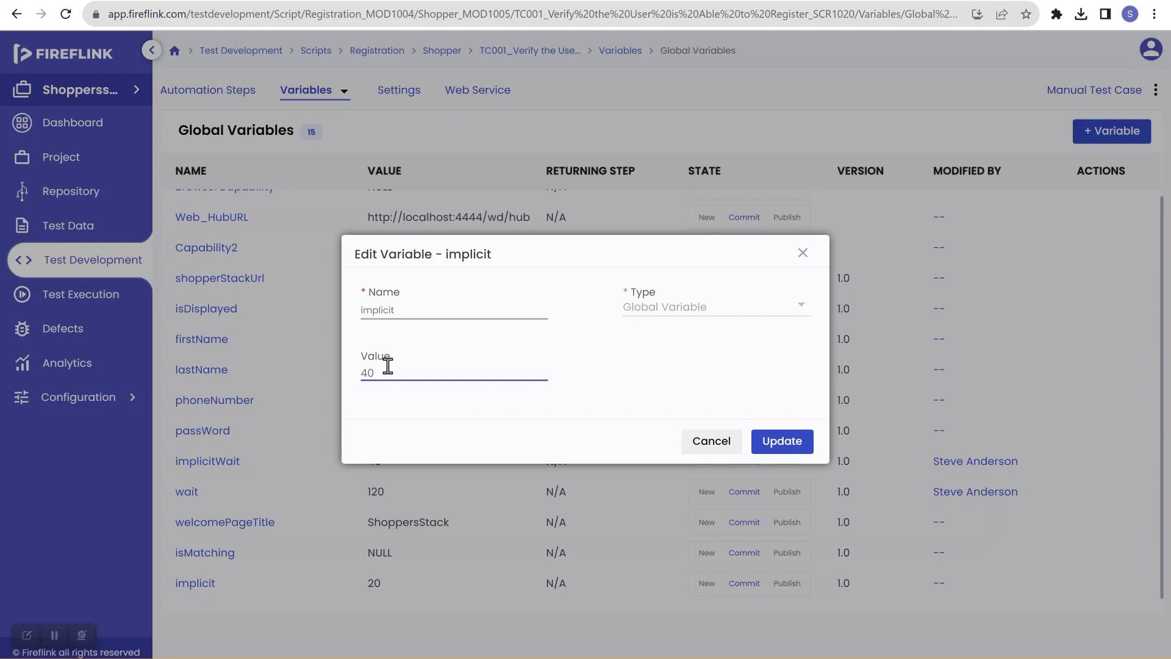
click(777, 452)
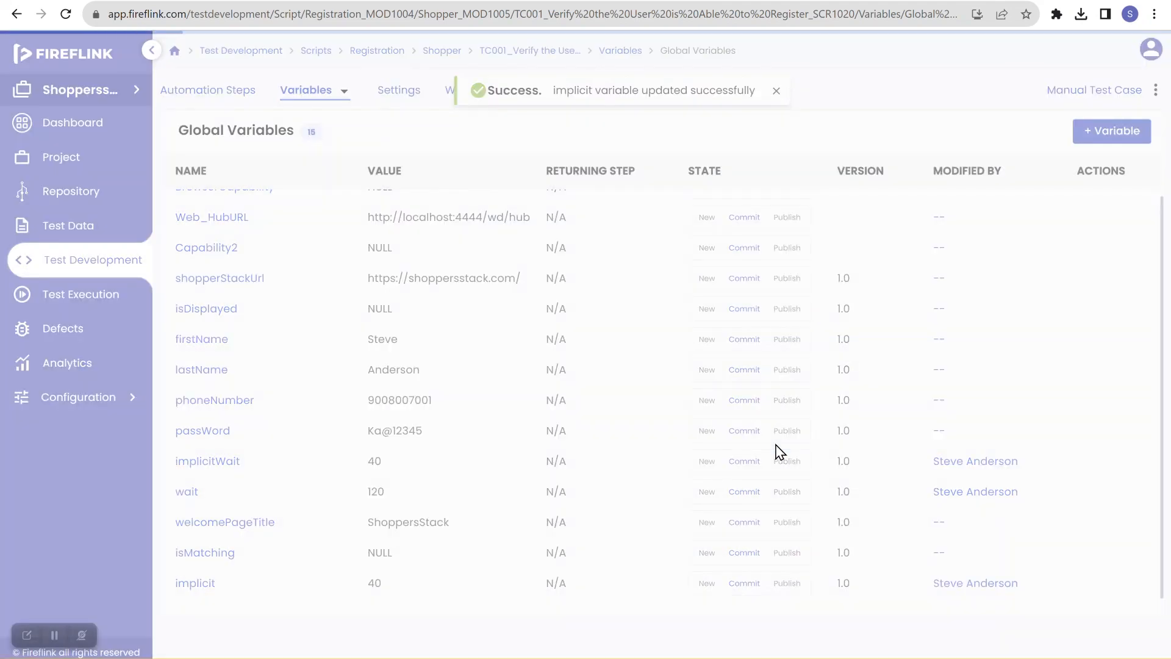
Step: Rerun the script with a 2-second delay between steps, saving these quick-run settings as the default
click(242, 92)
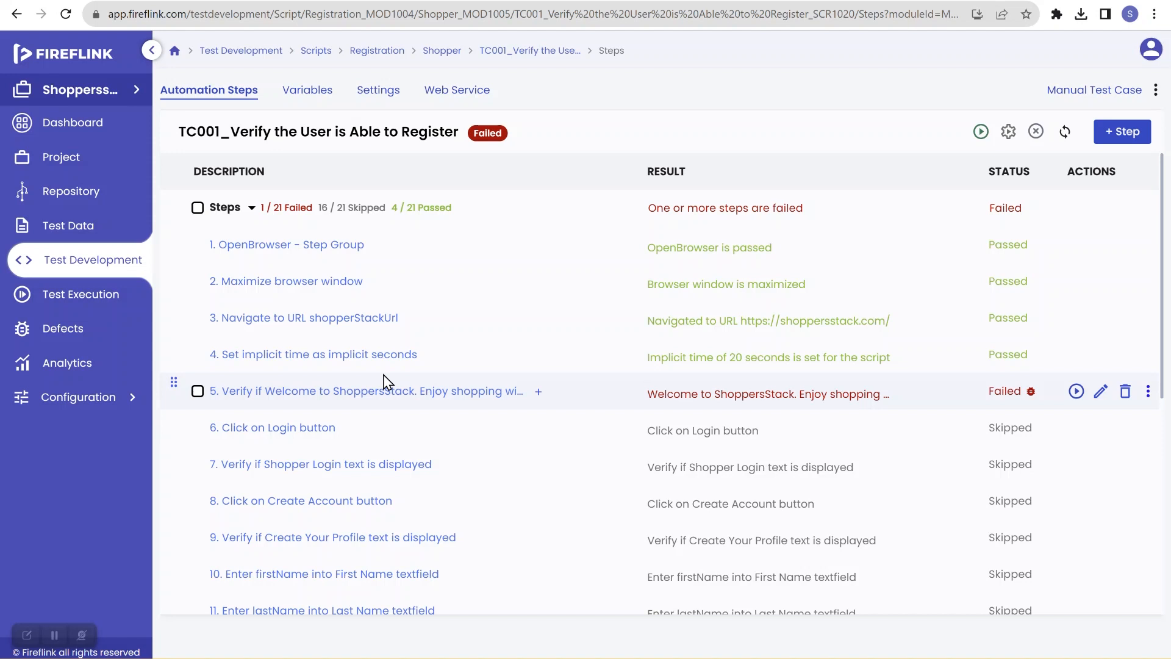
click(1007, 133)
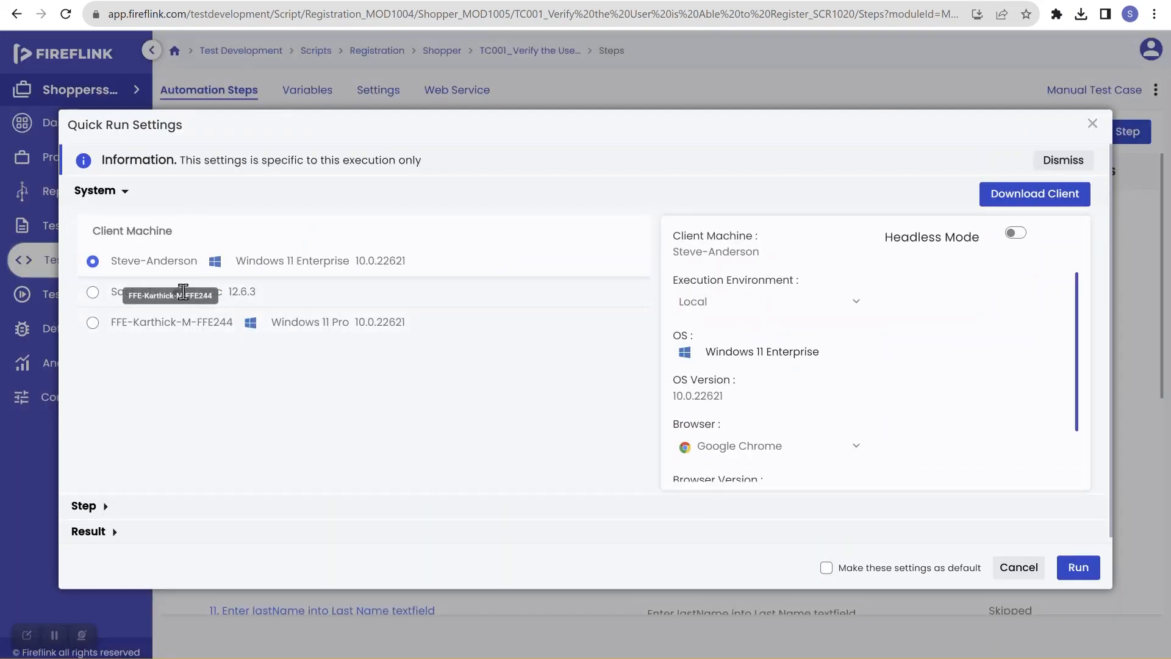
scroll(201, 387, down, 1)
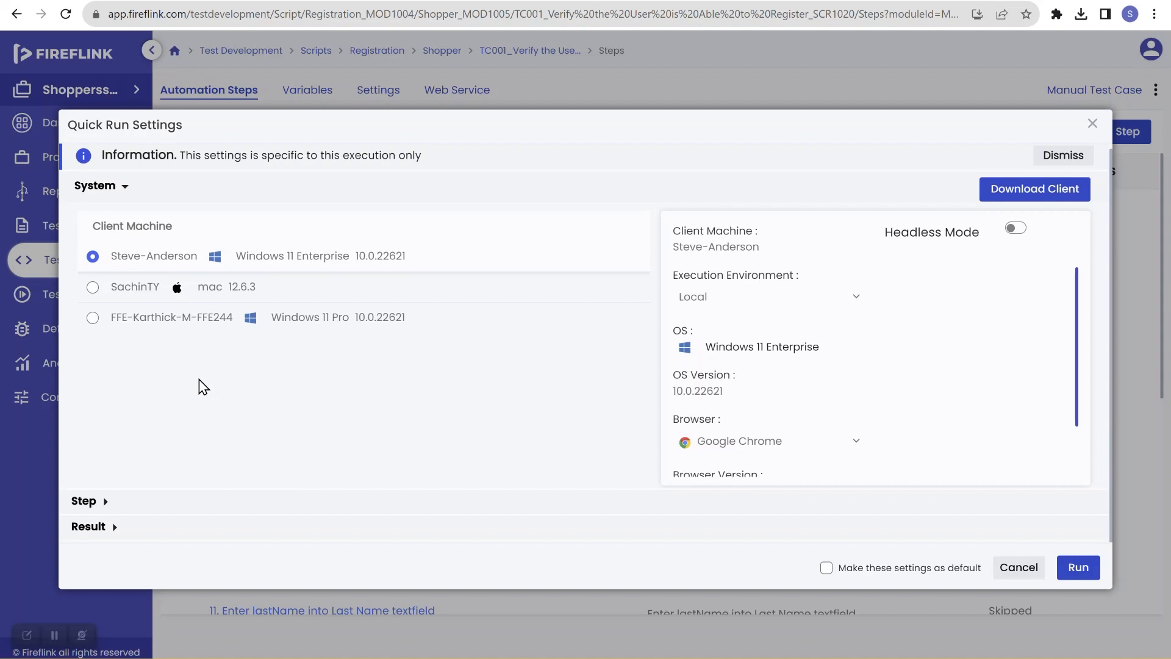
click(107, 503)
scroll(104, 500, down, 2)
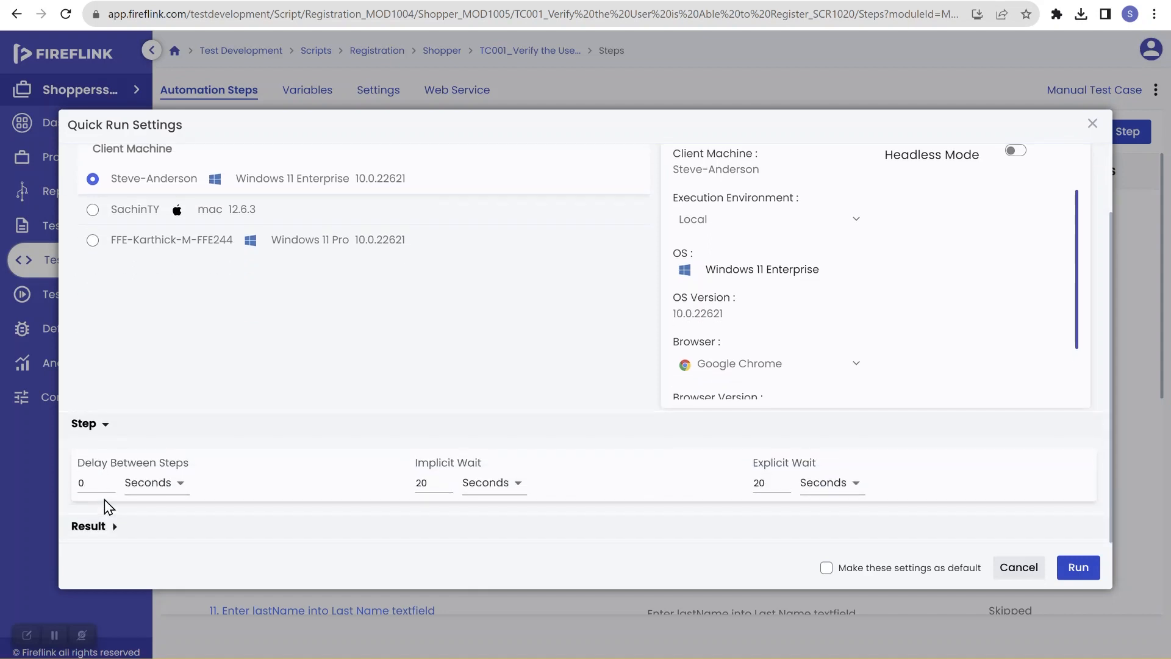
click(104, 480)
click(105, 479)
click(827, 568)
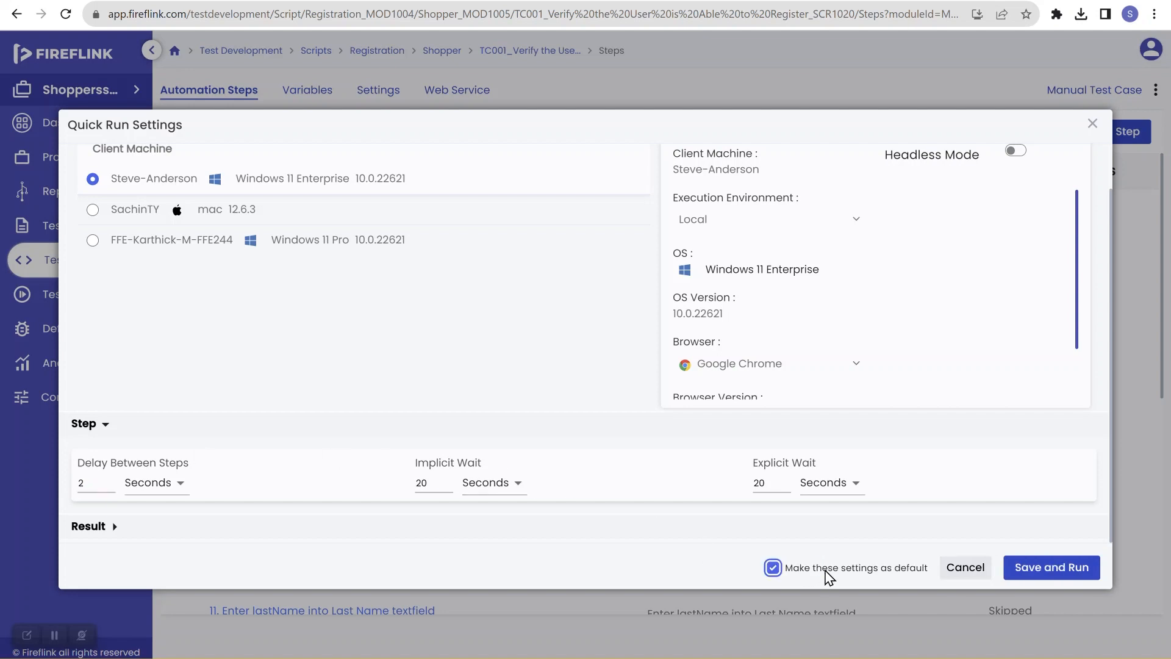
click(1051, 571)
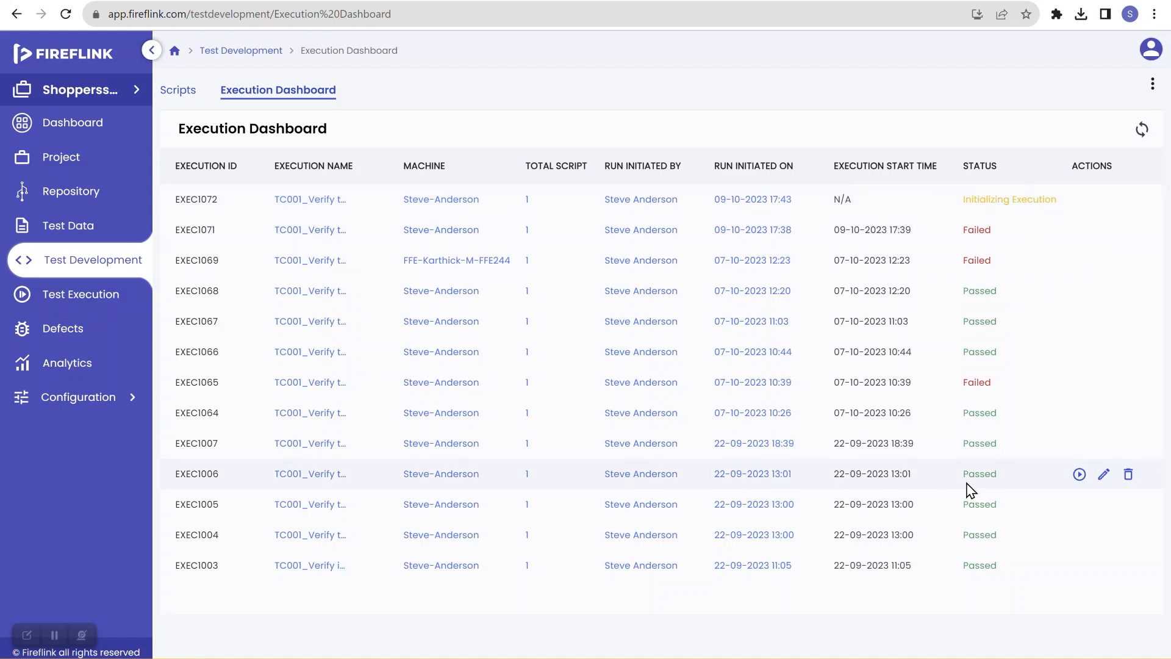
Step: Sync the execution dashboard status until the new run completes, then open its script results
click(1144, 131)
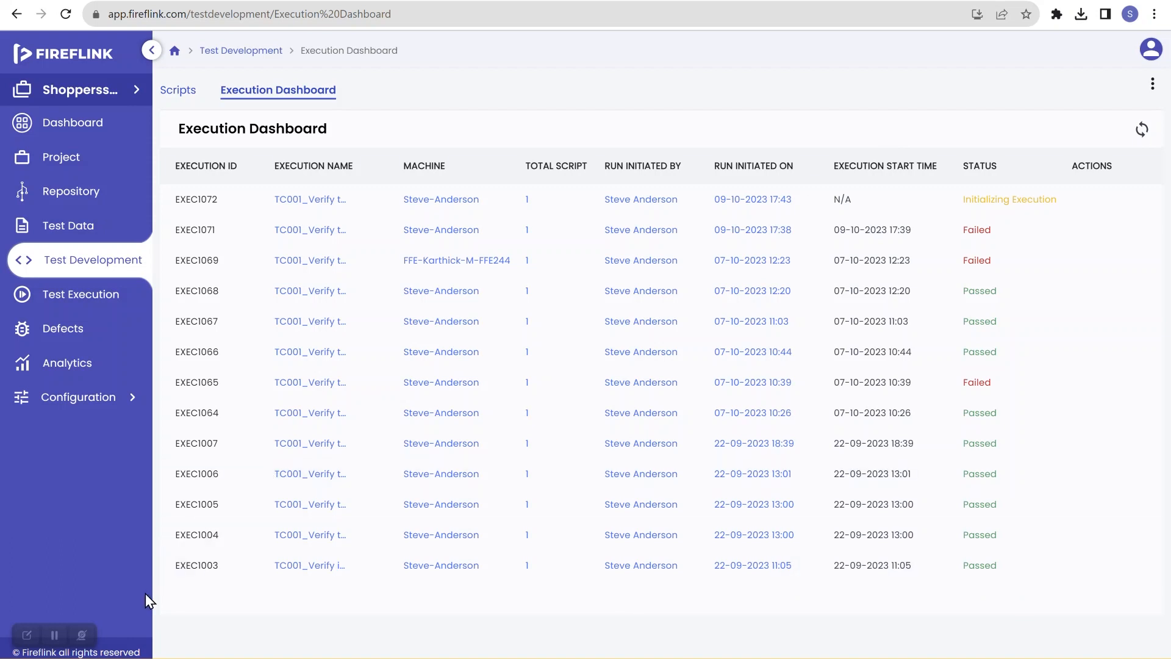
click(1143, 132)
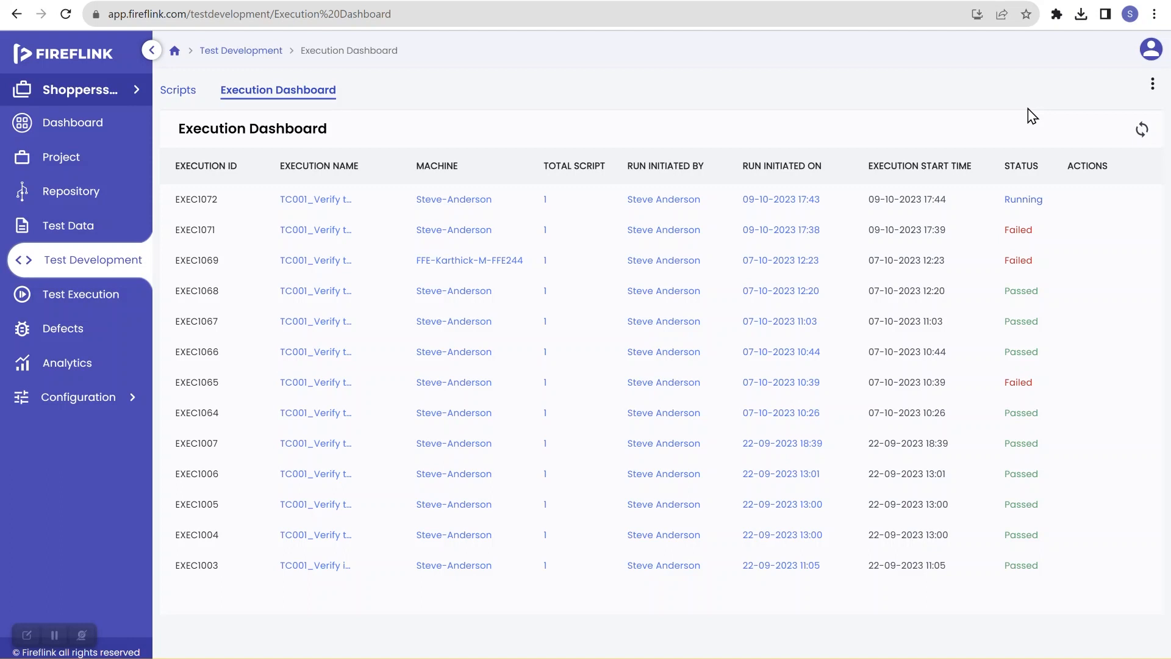
click(1138, 138)
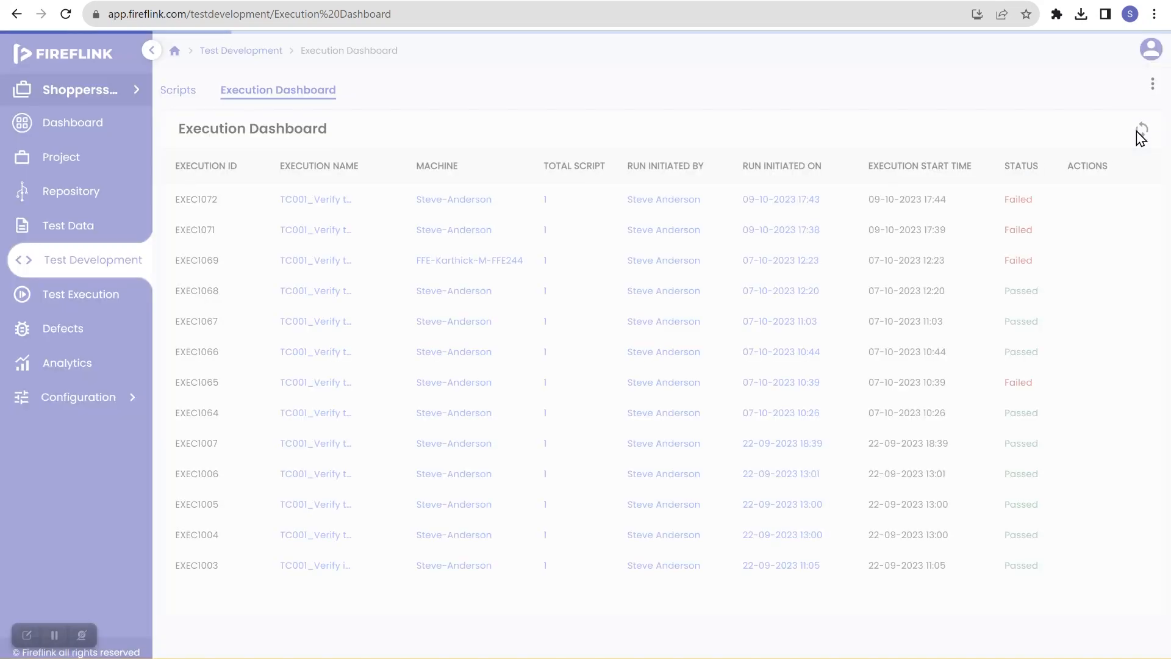
click(1025, 203)
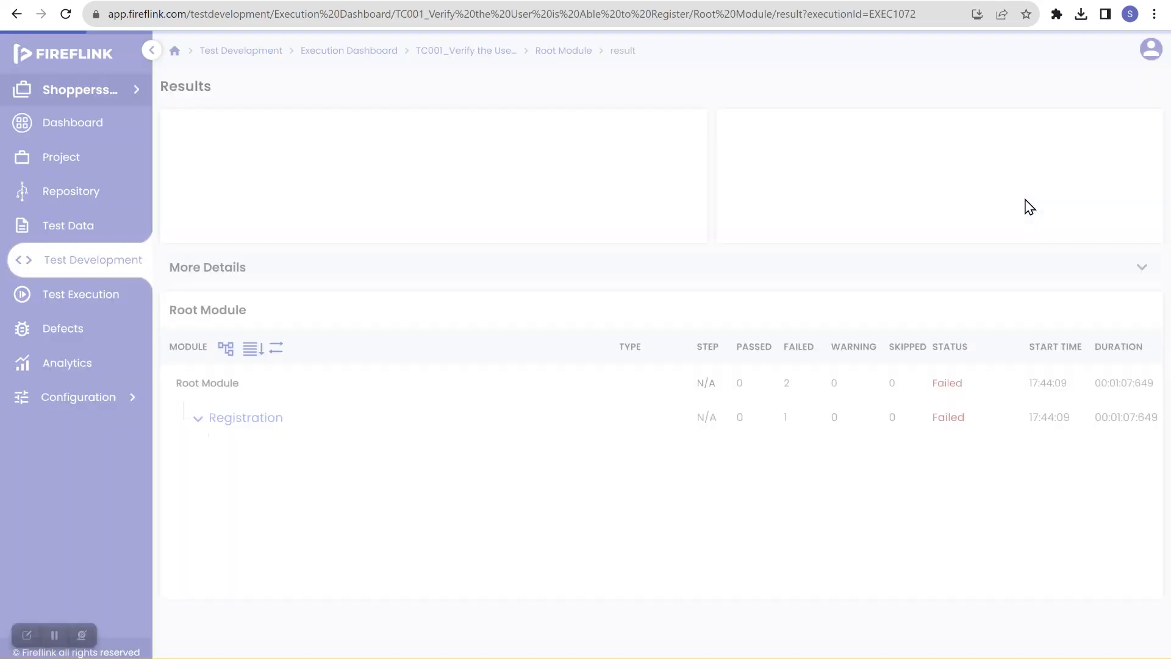
click(448, 482)
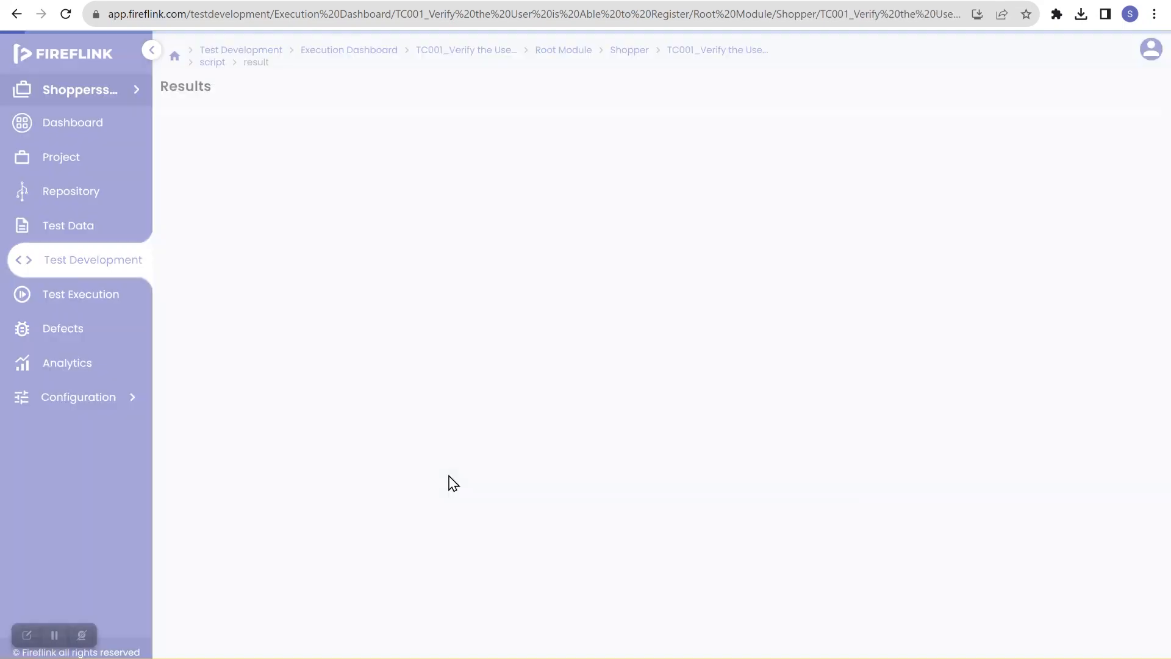
scroll(614, 507, down, 1)
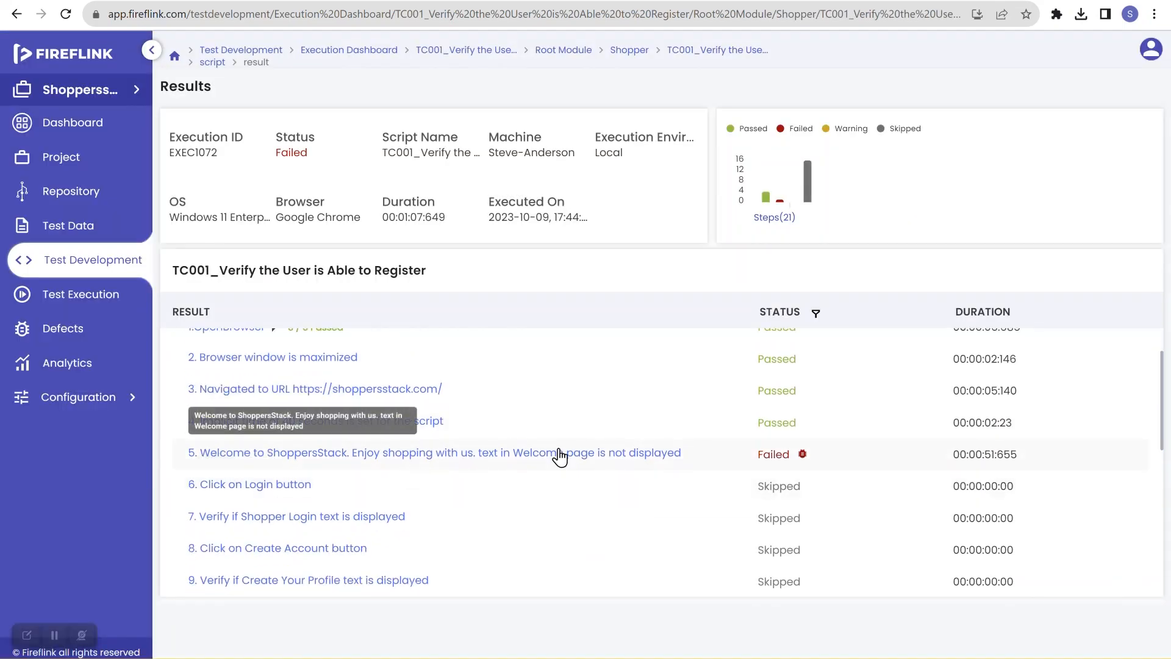
Step: Open step 5's result, download and view its failure screenshot, then close the dialog
click(767, 458)
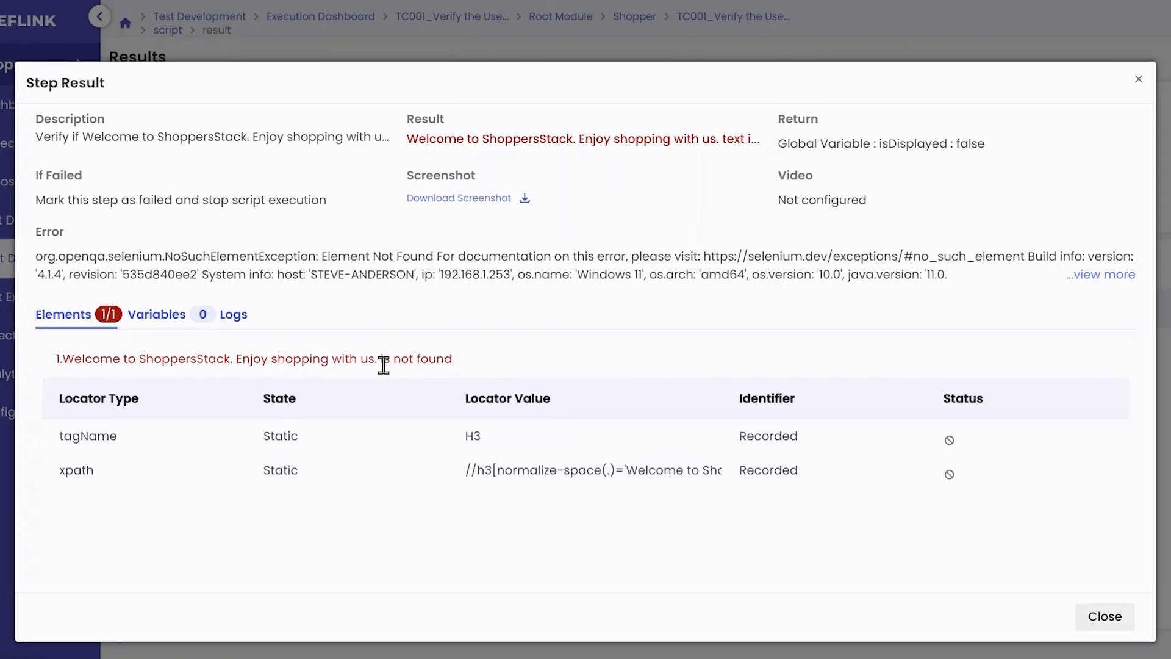
click(471, 199)
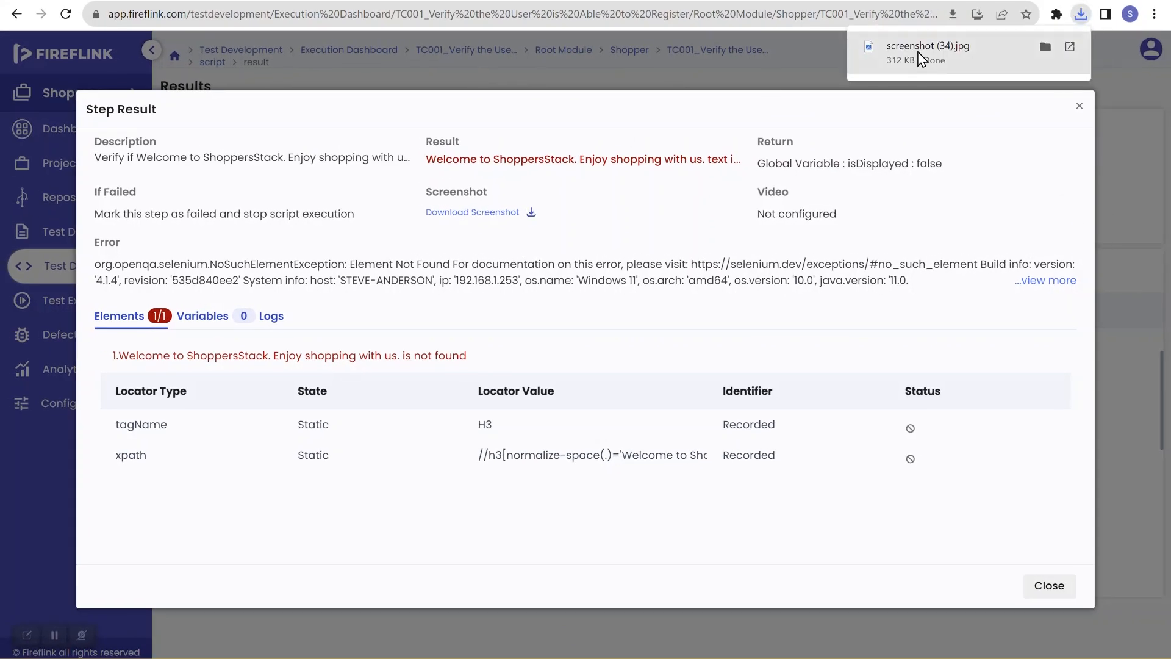
click(921, 57)
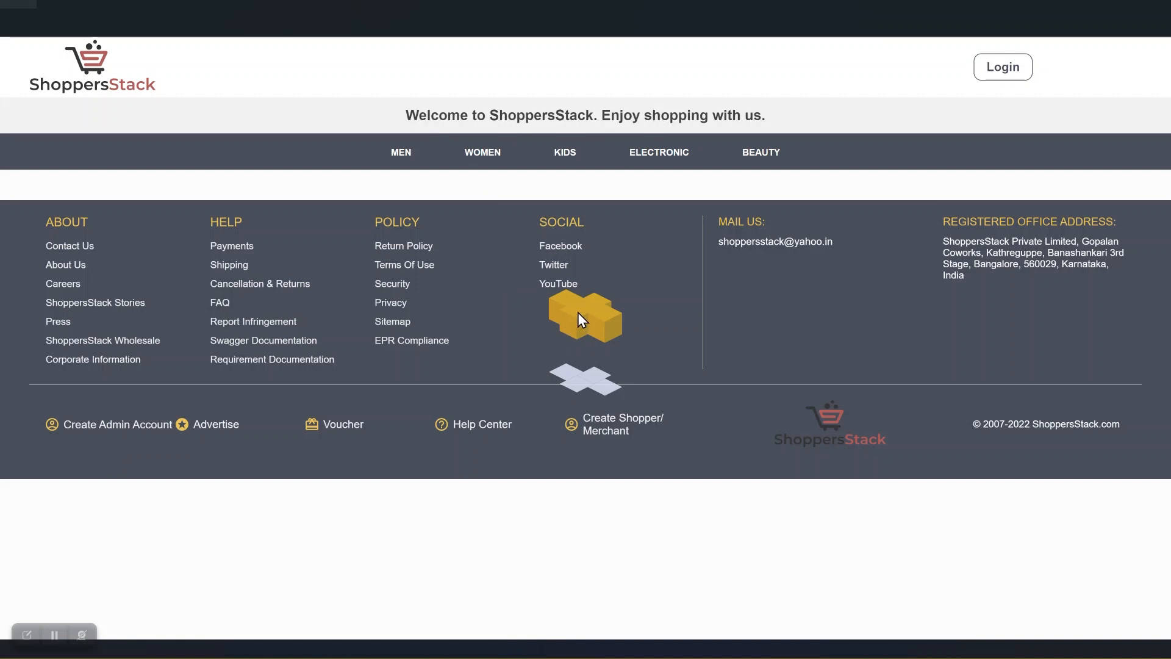
click(1157, 4)
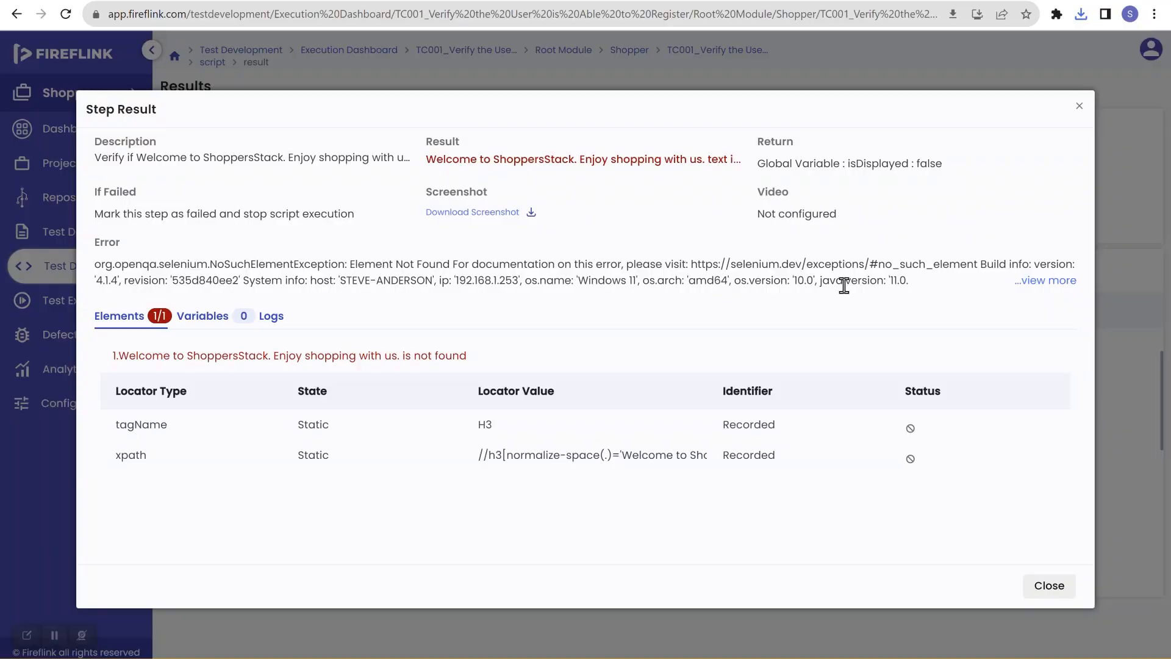
click(1049, 586)
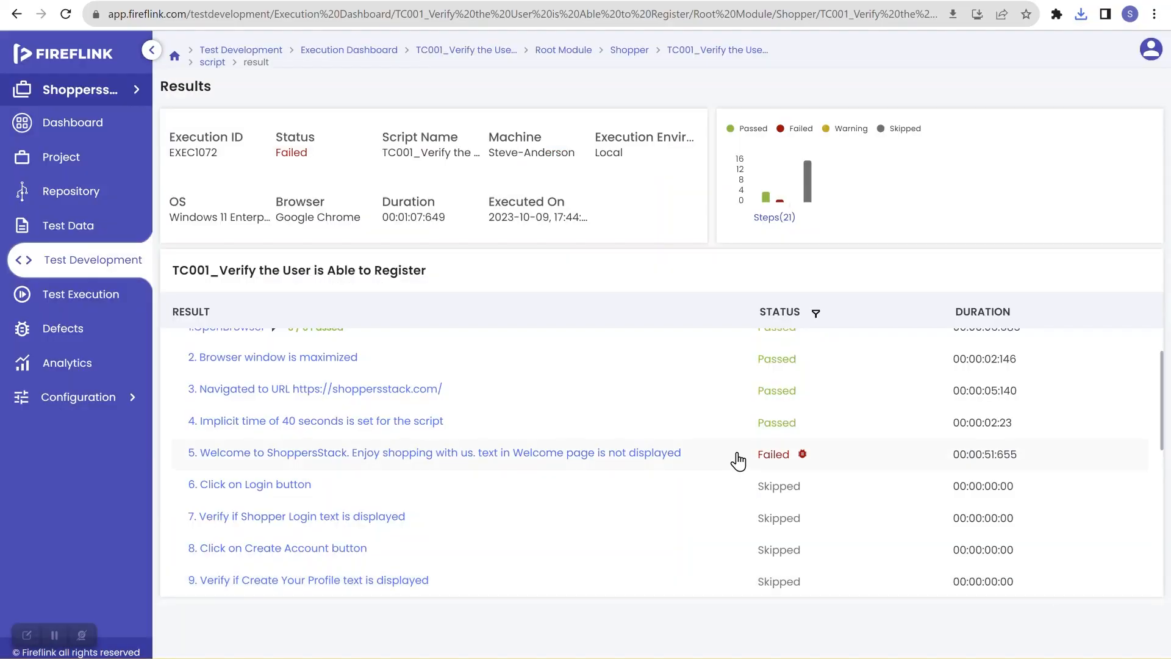
Step: Return to the scripts list, expand the Shopper module, and open the TC001 registration script
click(80, 271)
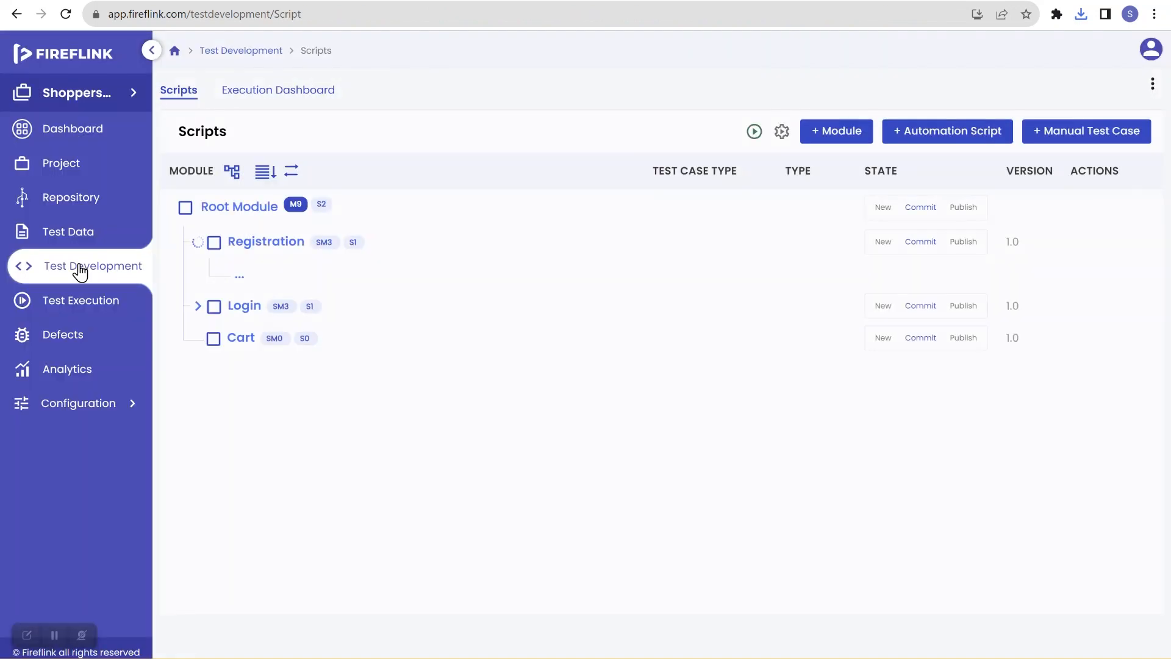
click(224, 274)
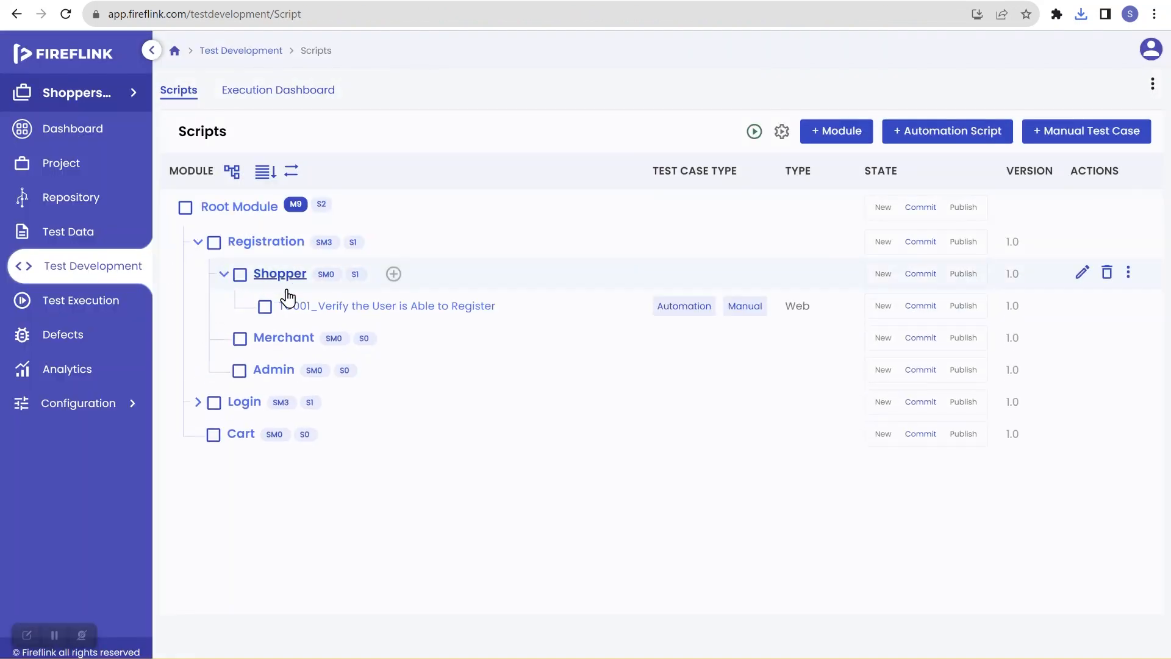
click(301, 303)
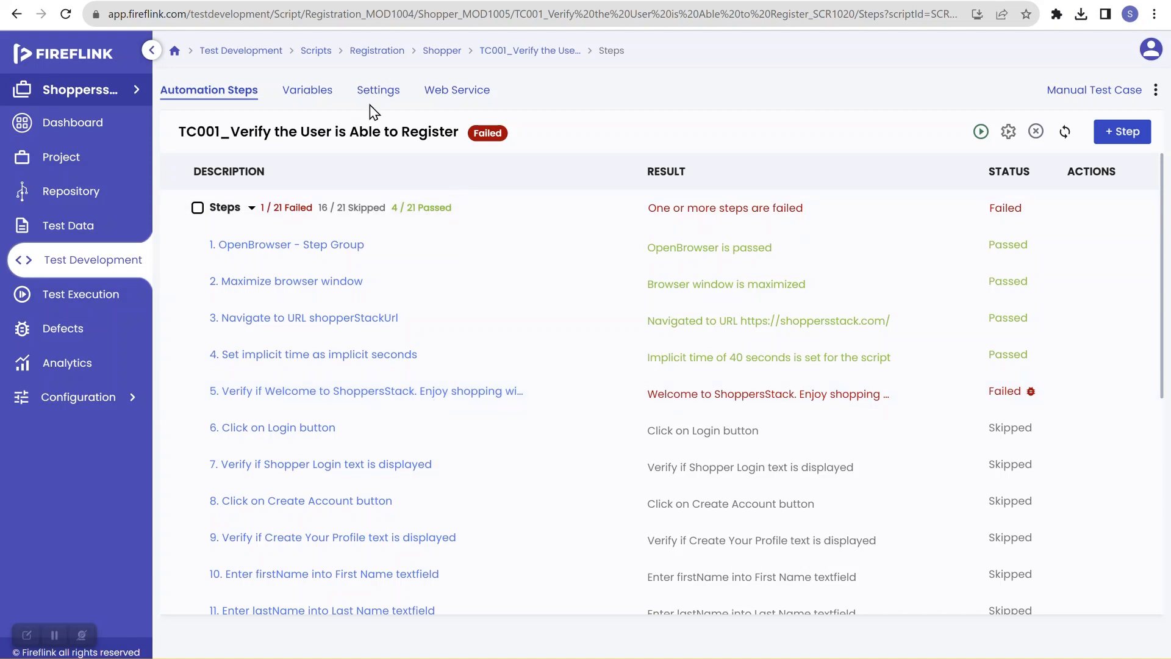
Step: Switch to the ShoppersStack homepage, inspect it, and search its elements for the XPath //title
click(296, 1)
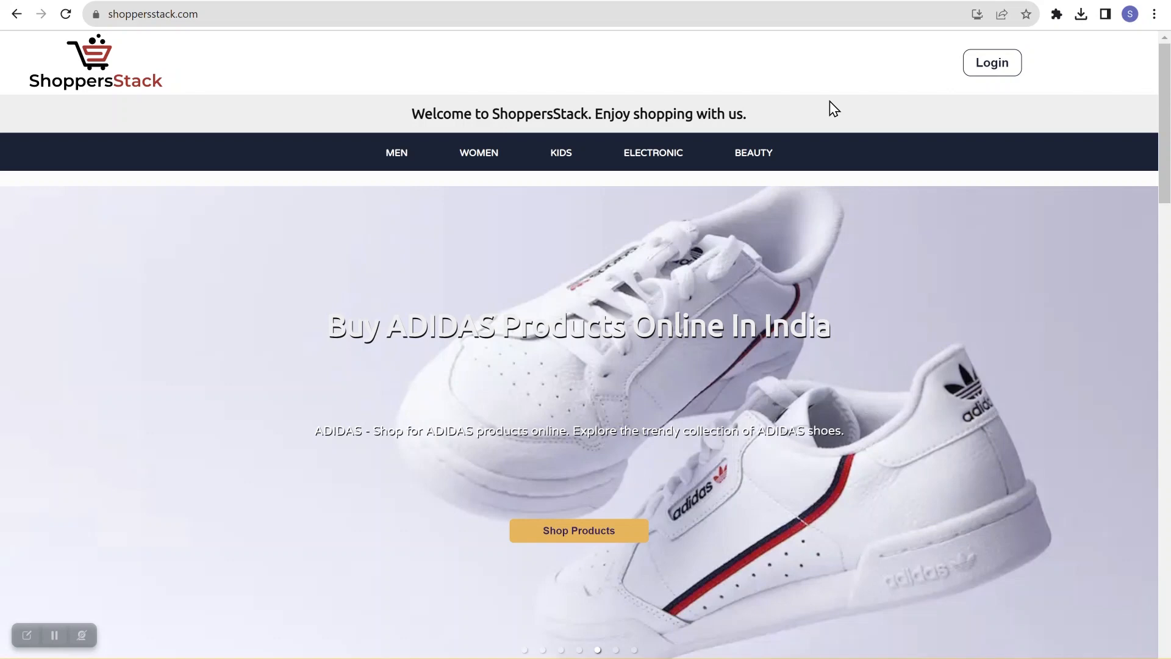
right_click(830, 102)
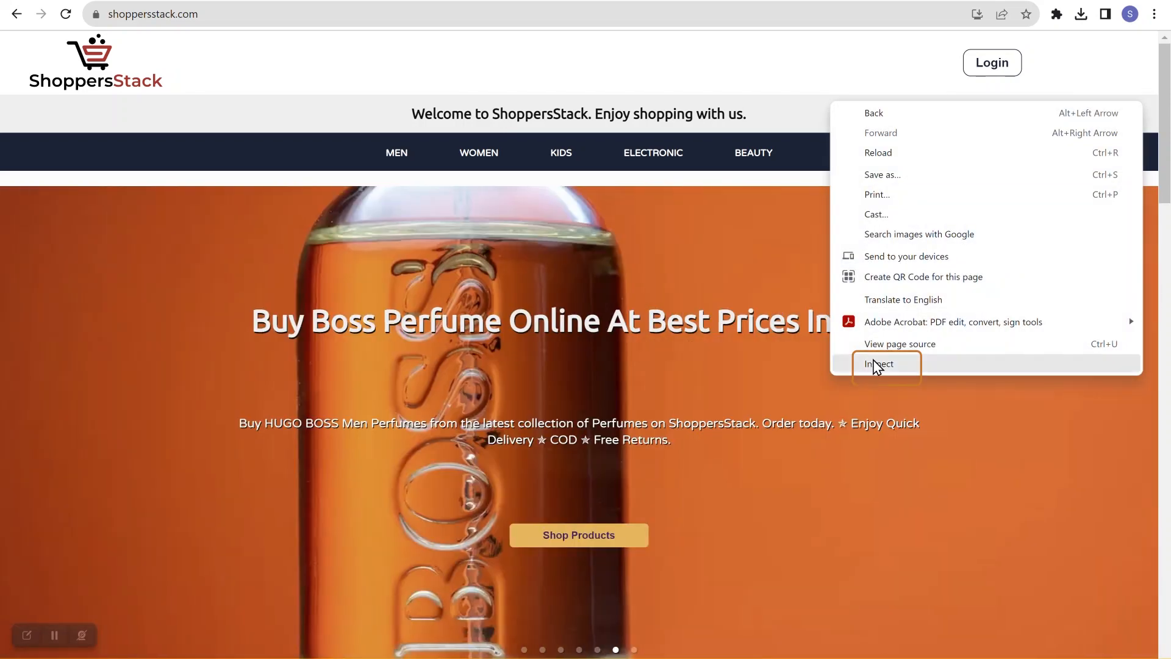
click(876, 367)
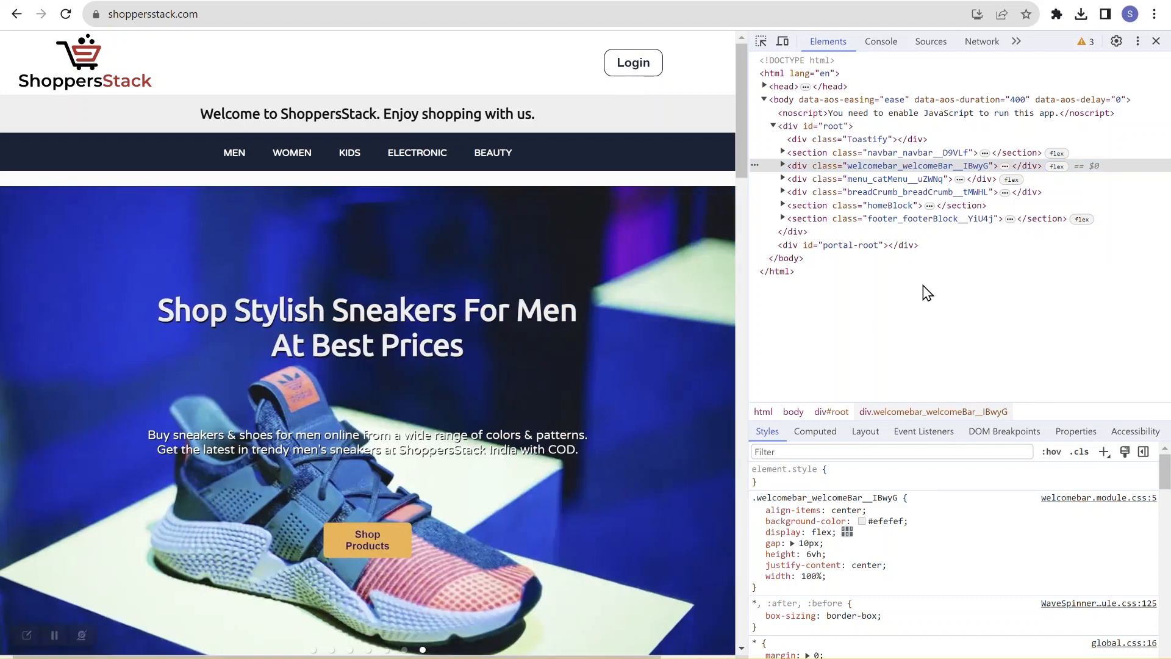
key(ctrl+f)
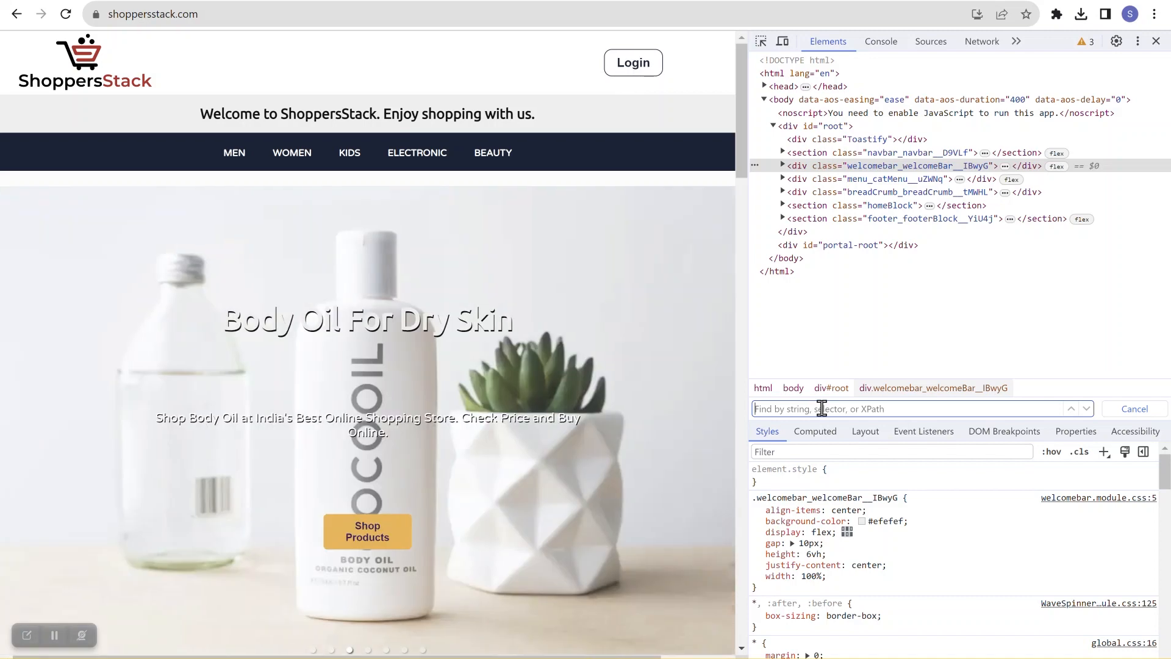
text(//title)
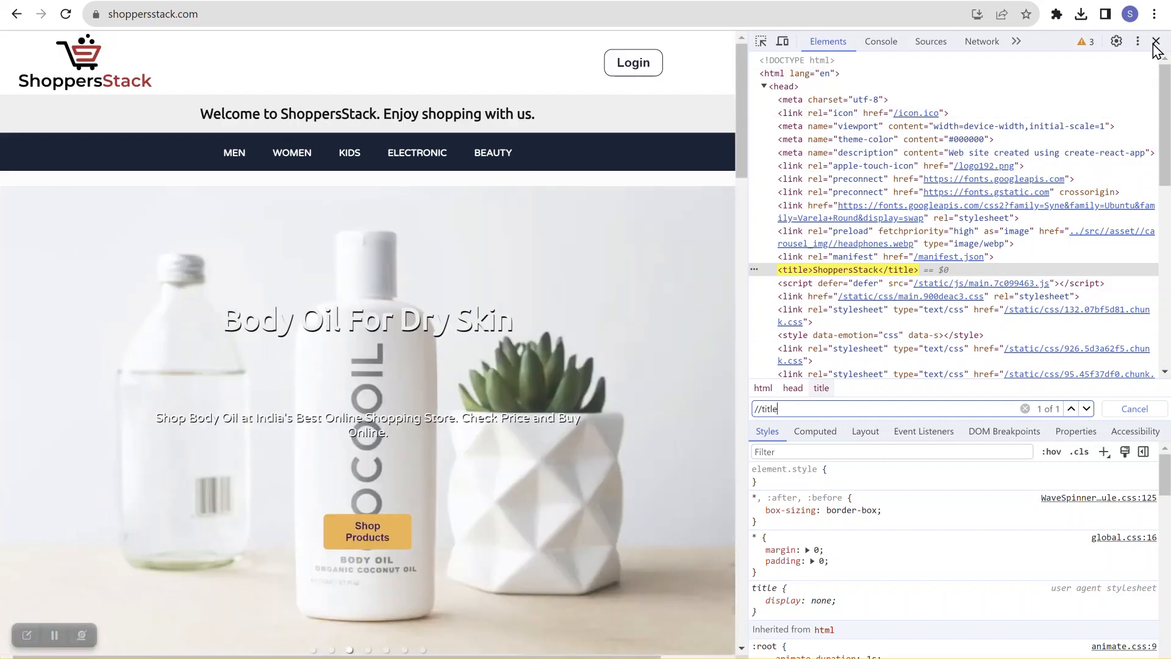
click(1156, 41)
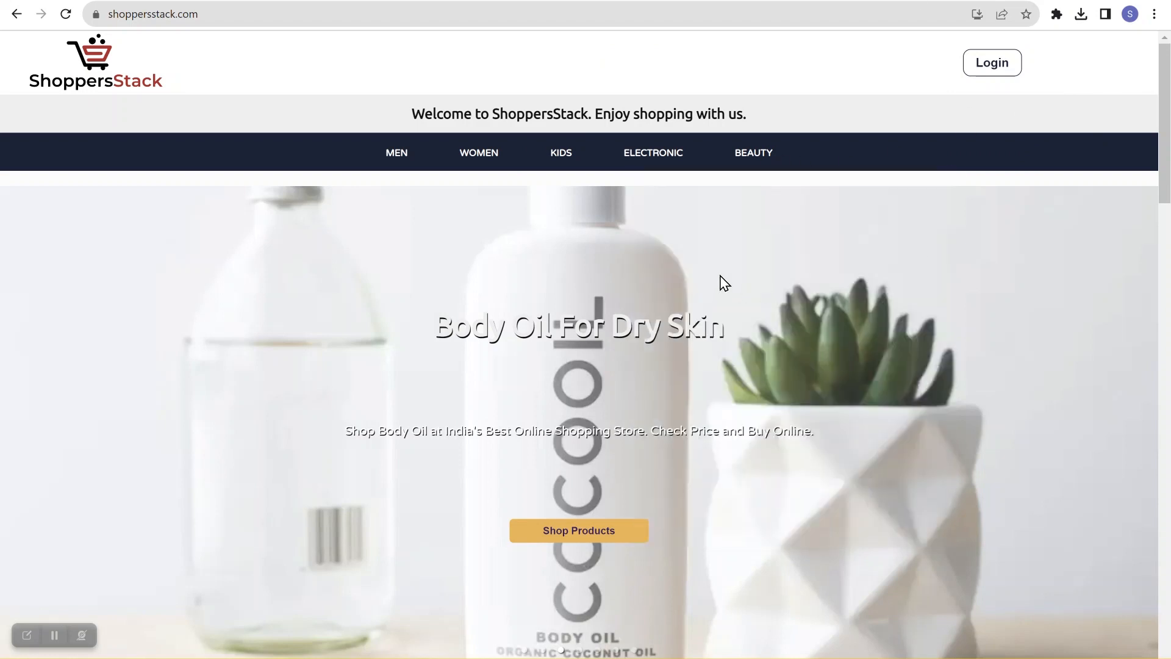
Step: Open the Shopper Login page, inspect it, search its elements for the XPath //title, and close the developer tools
click(993, 65)
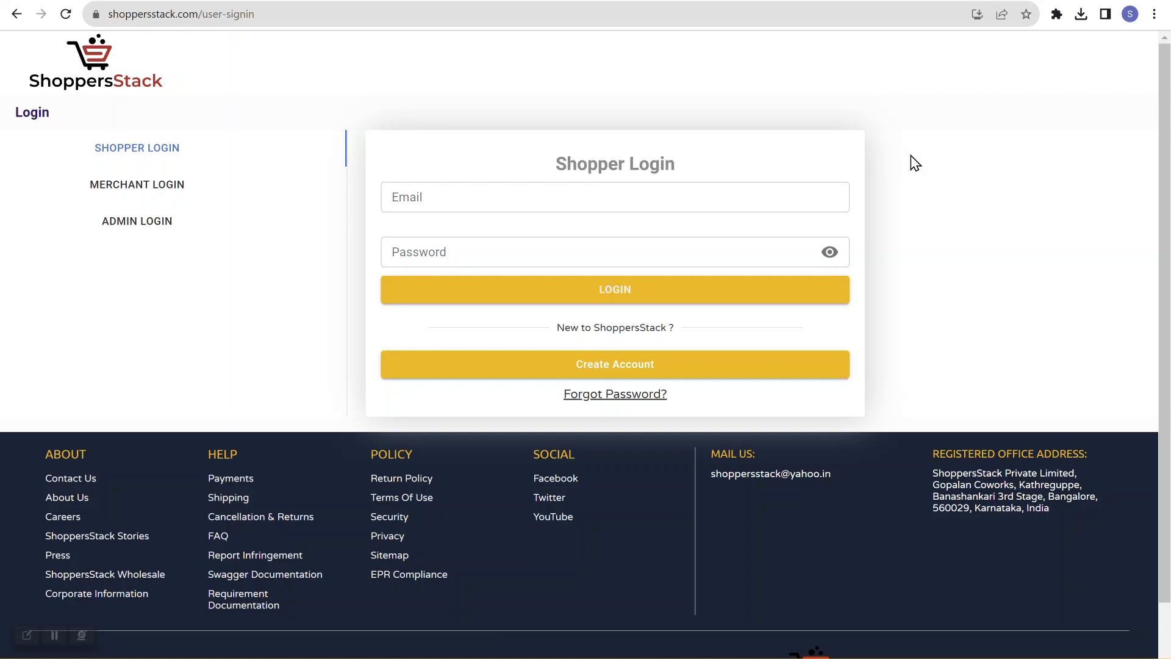
right_click(870, 98)
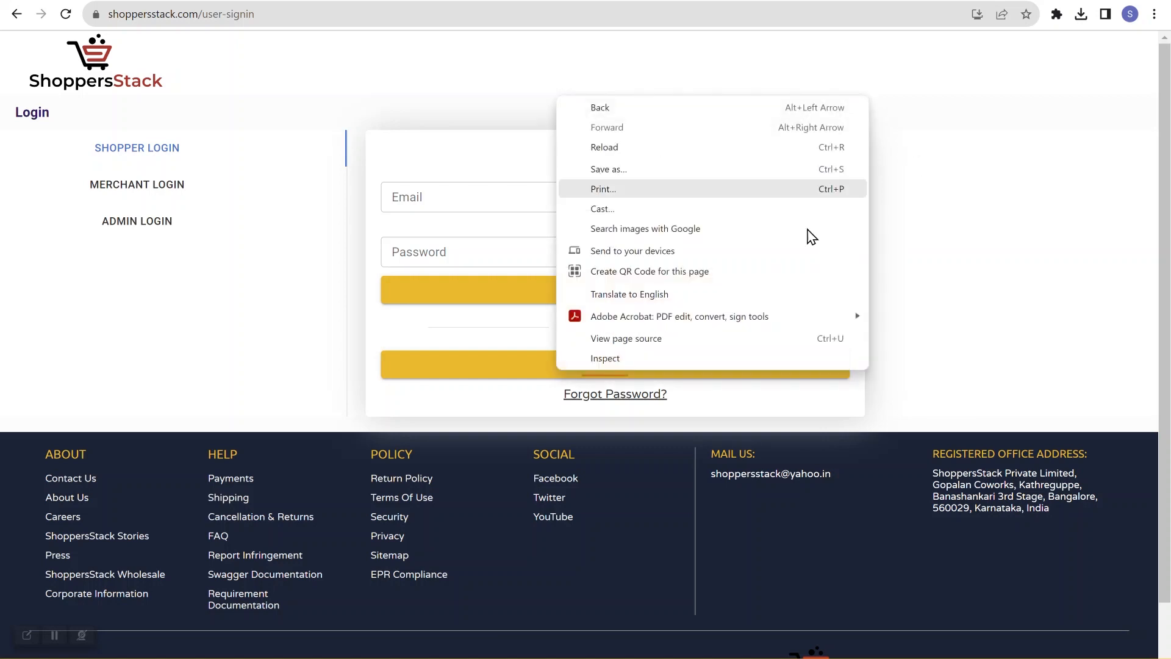
click(757, 358)
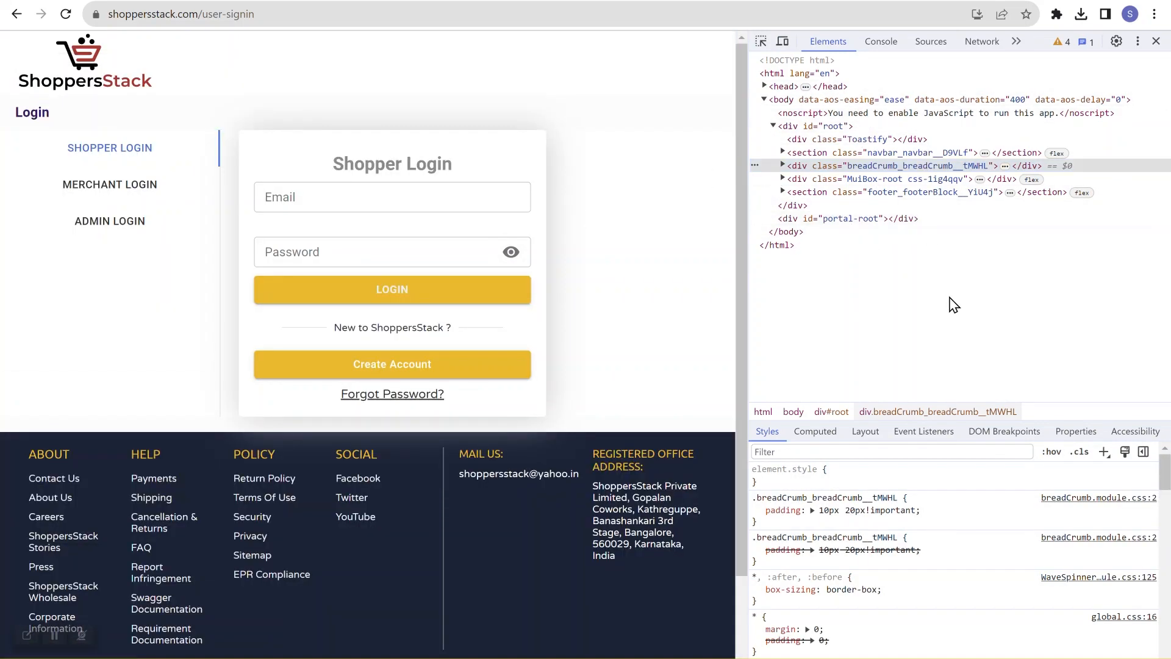
key(ctrl+f)
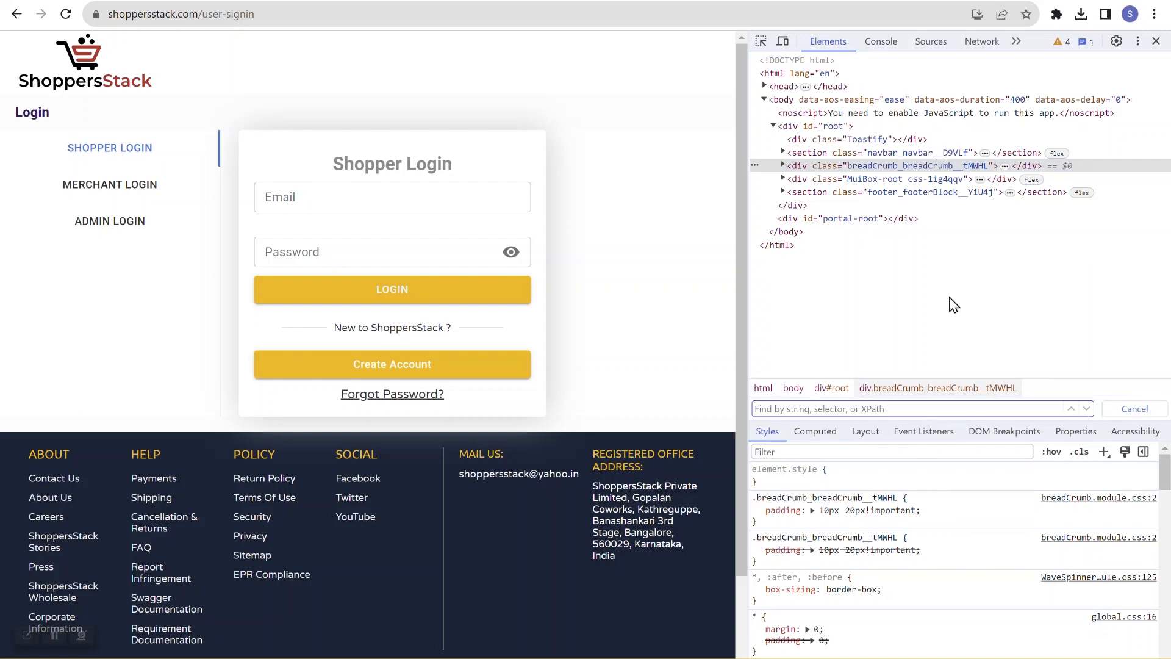
text(//tit)
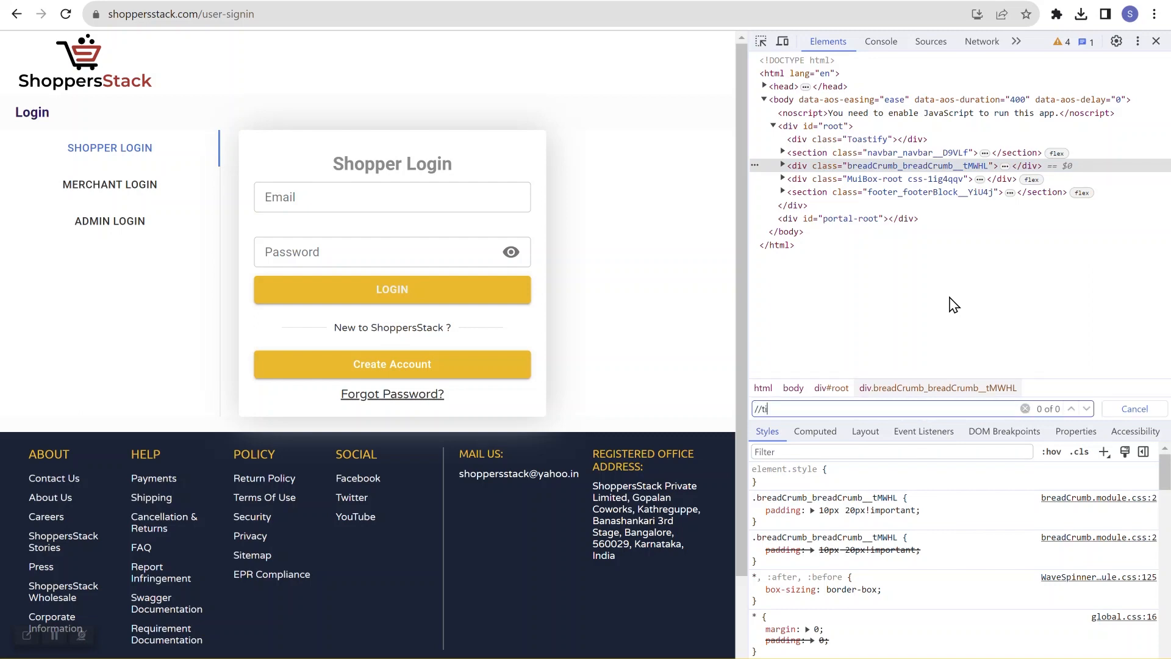
text(le)
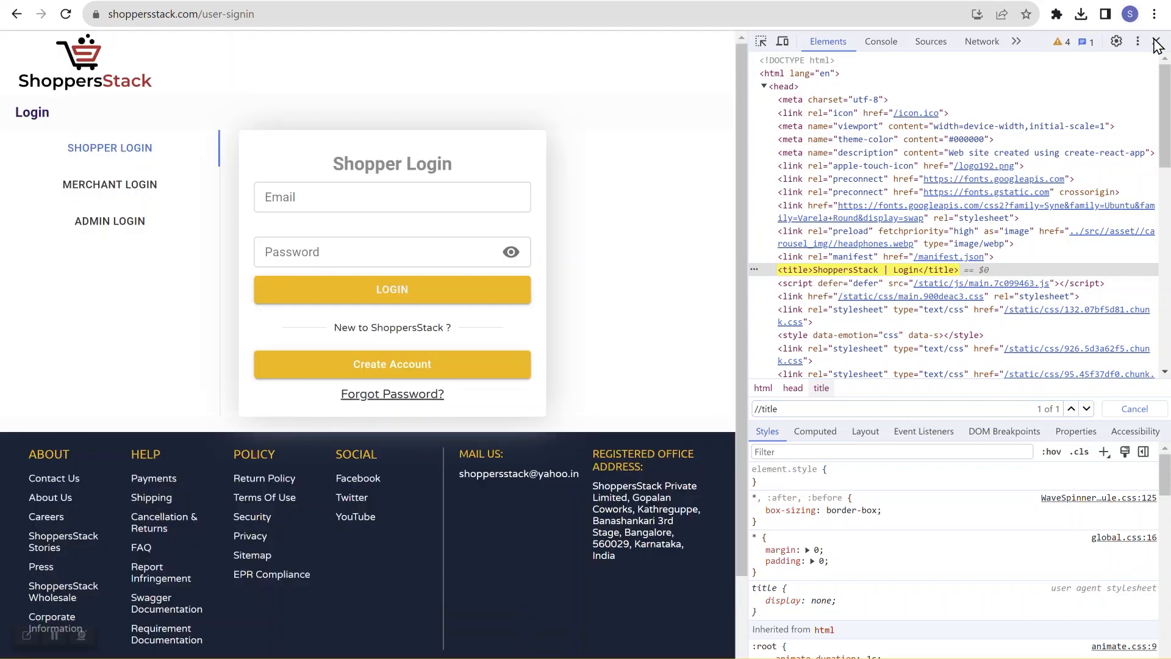
click(1157, 43)
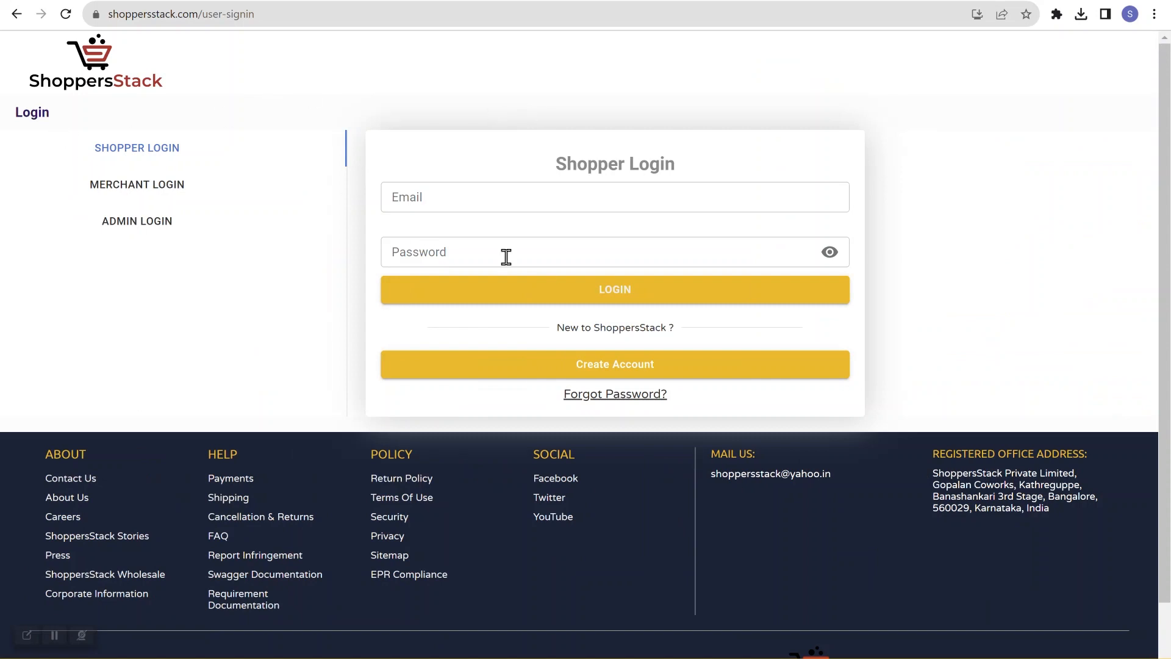
Step: Open the Create Account signup page, inspect it, search its elements for //title, and close the developer tools
click(647, 372)
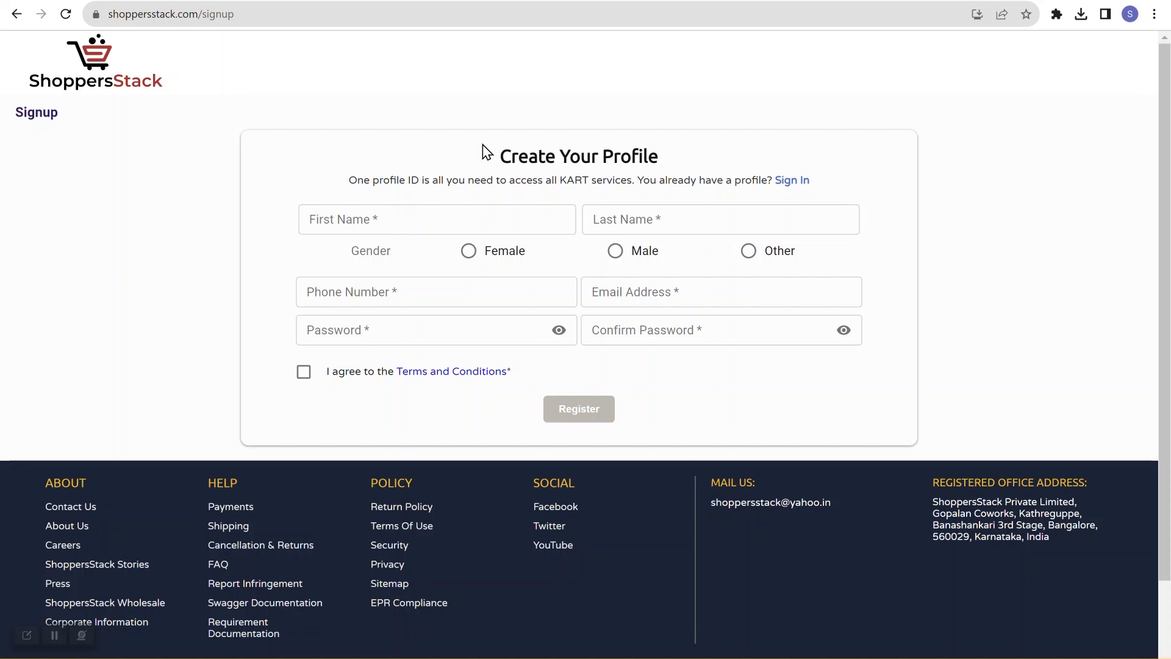
right_click(632, 100)
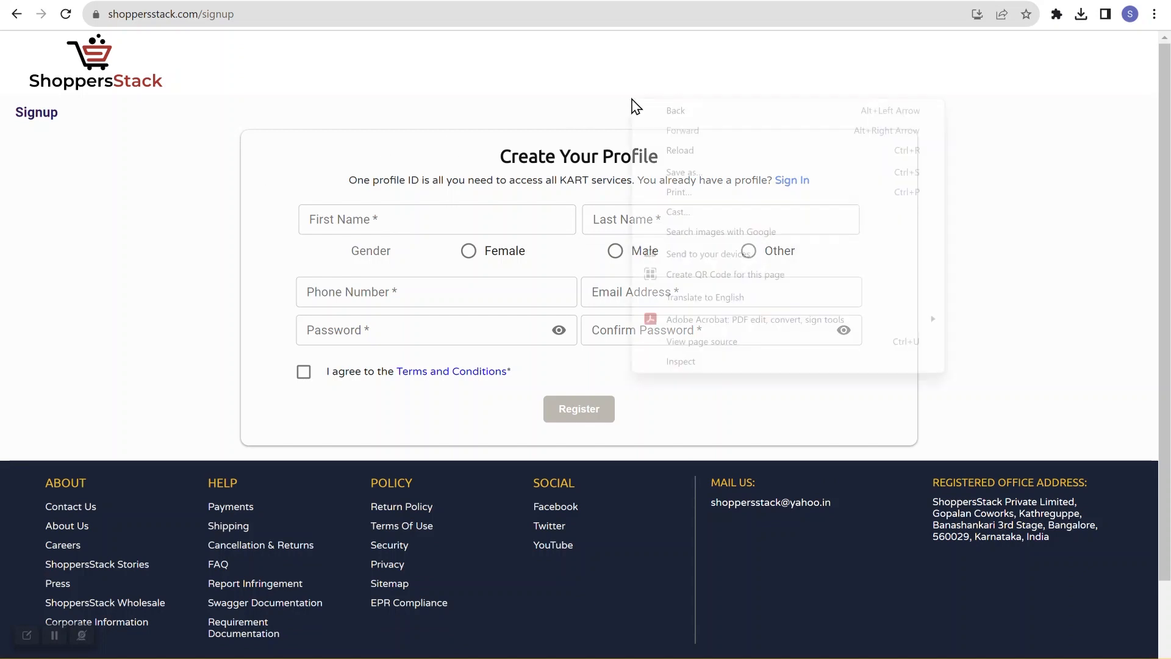
click(681, 361)
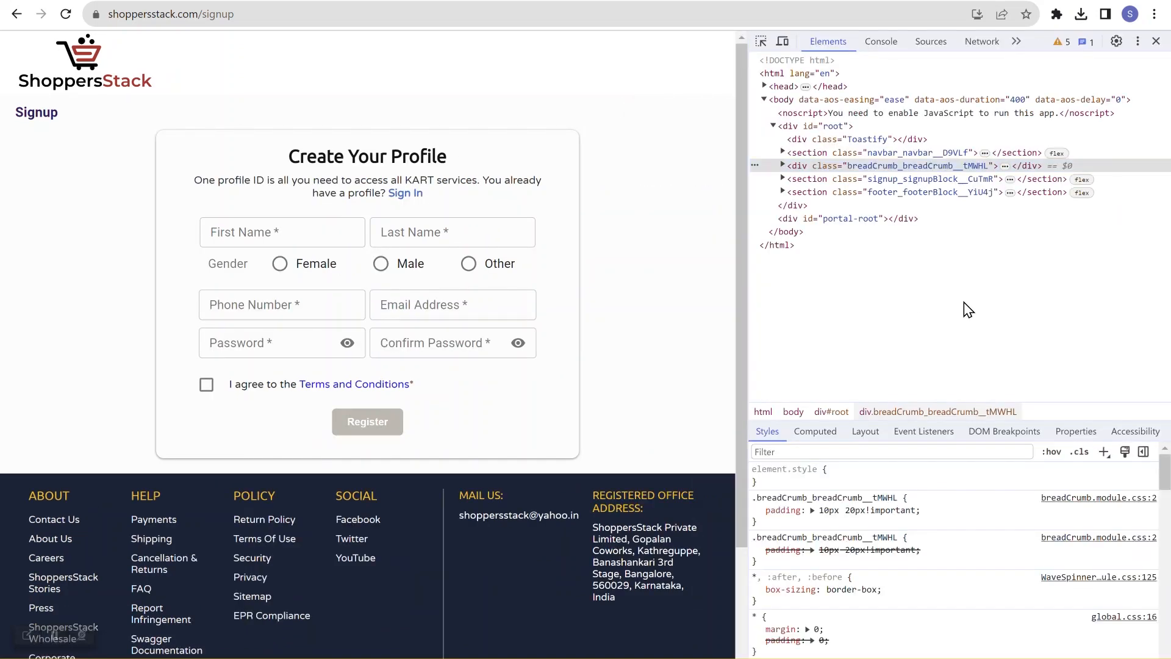
key(ctrl+f)
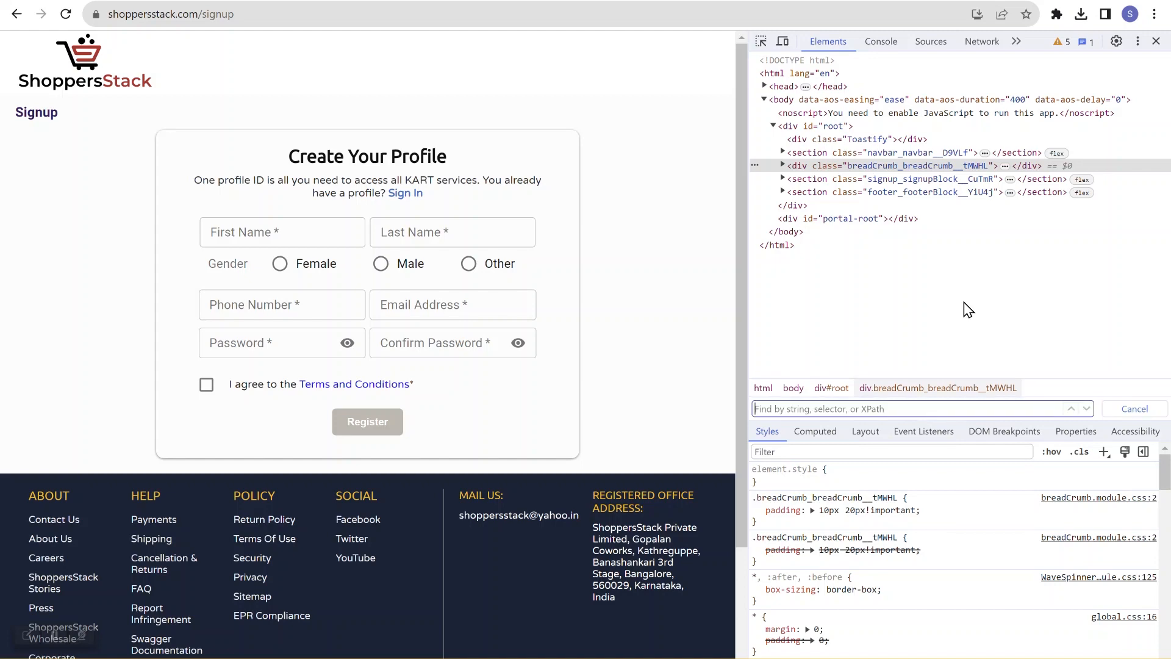
text(//ti)
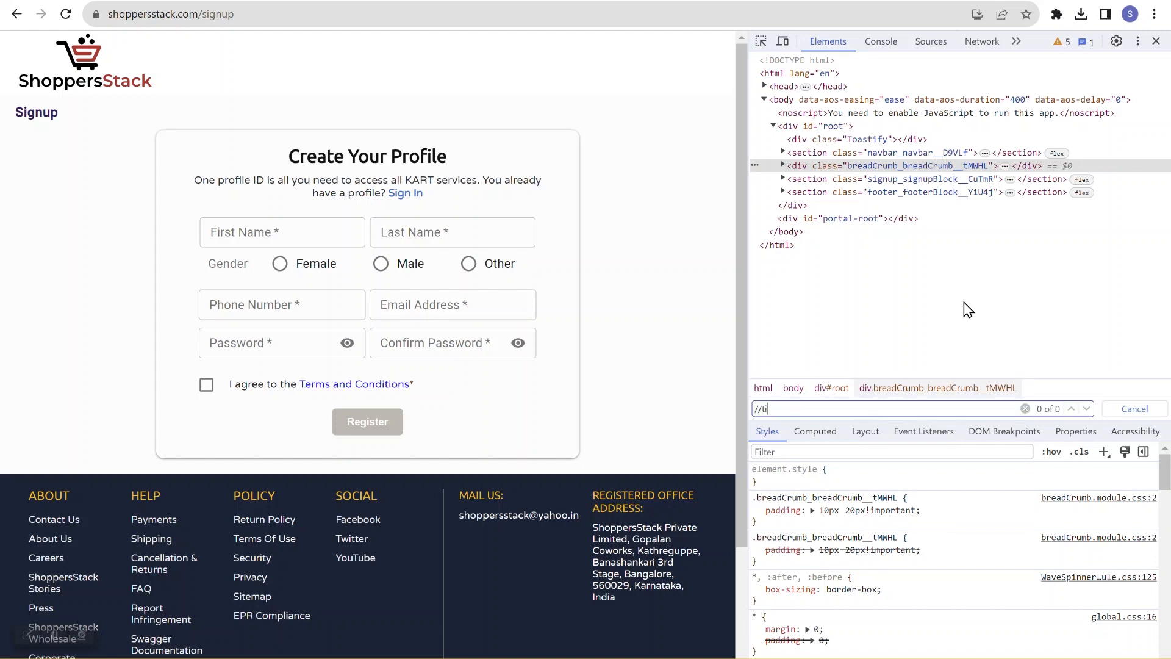
text(tle)
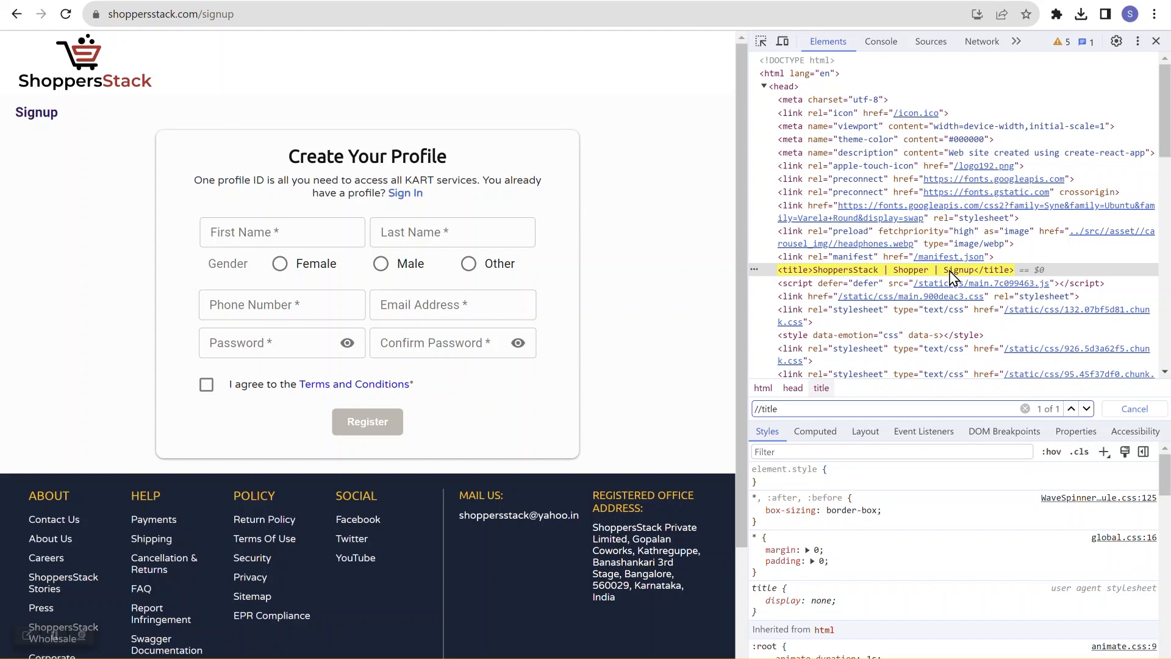
click(1156, 42)
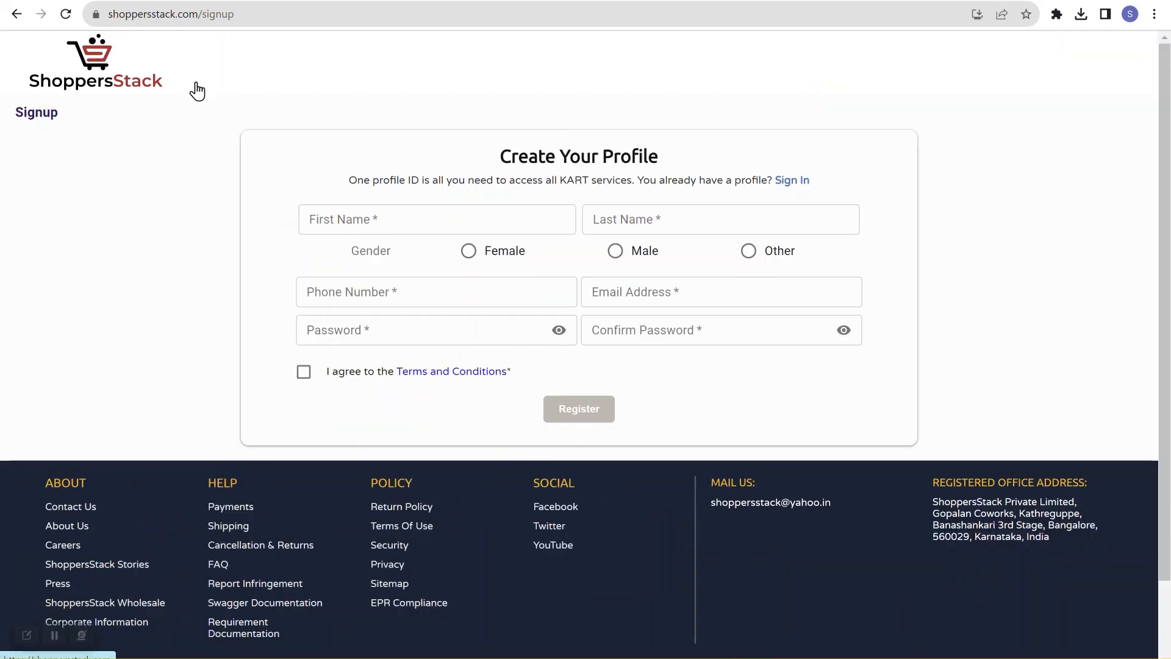
Step: Navigate back to the ShoppersStack homepage
scroll(174, 200, down, 2)
scroll(174, 200, up, 2)
scroll(176, 201, left, 2)
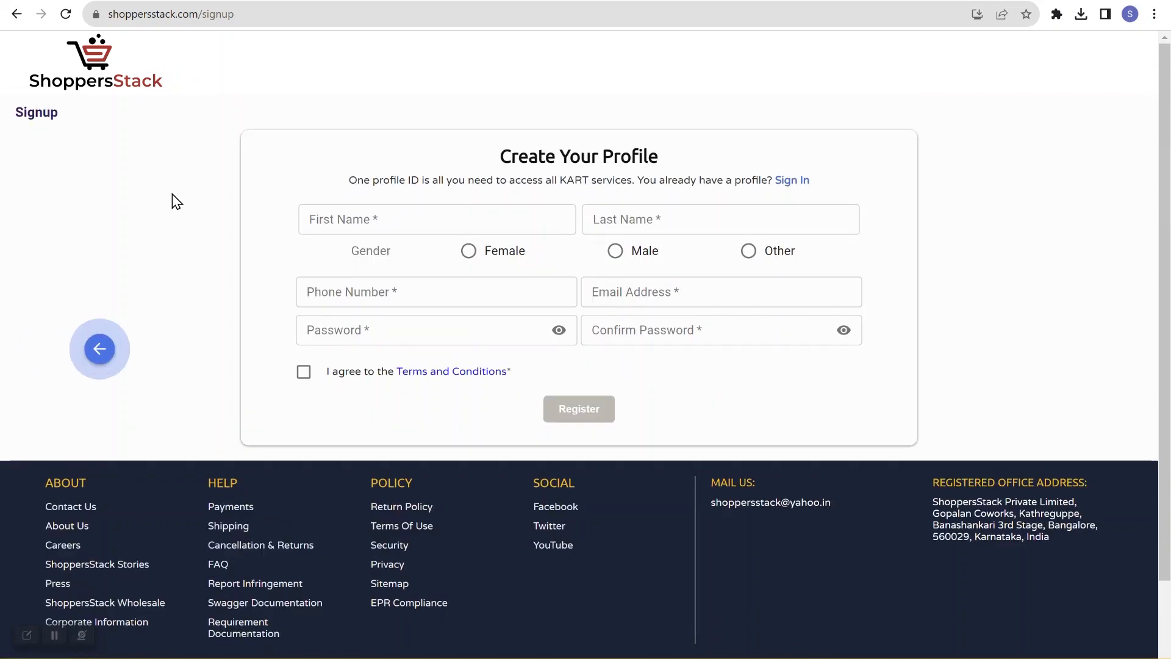
scroll(174, 200, left, 3)
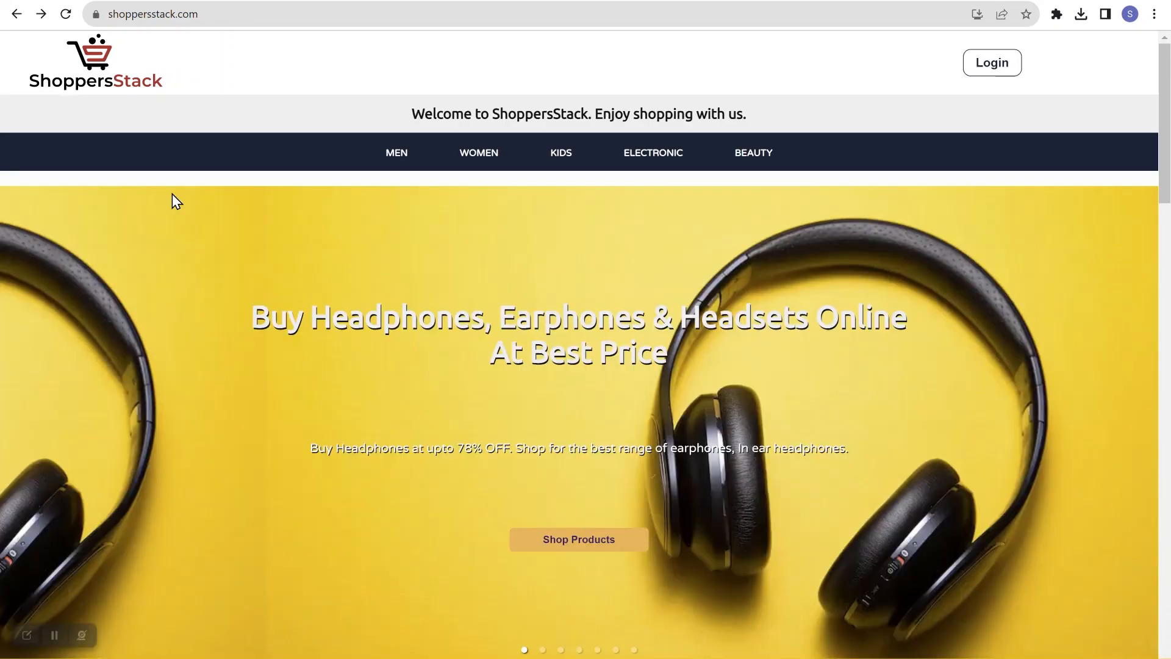
click(111, 1)
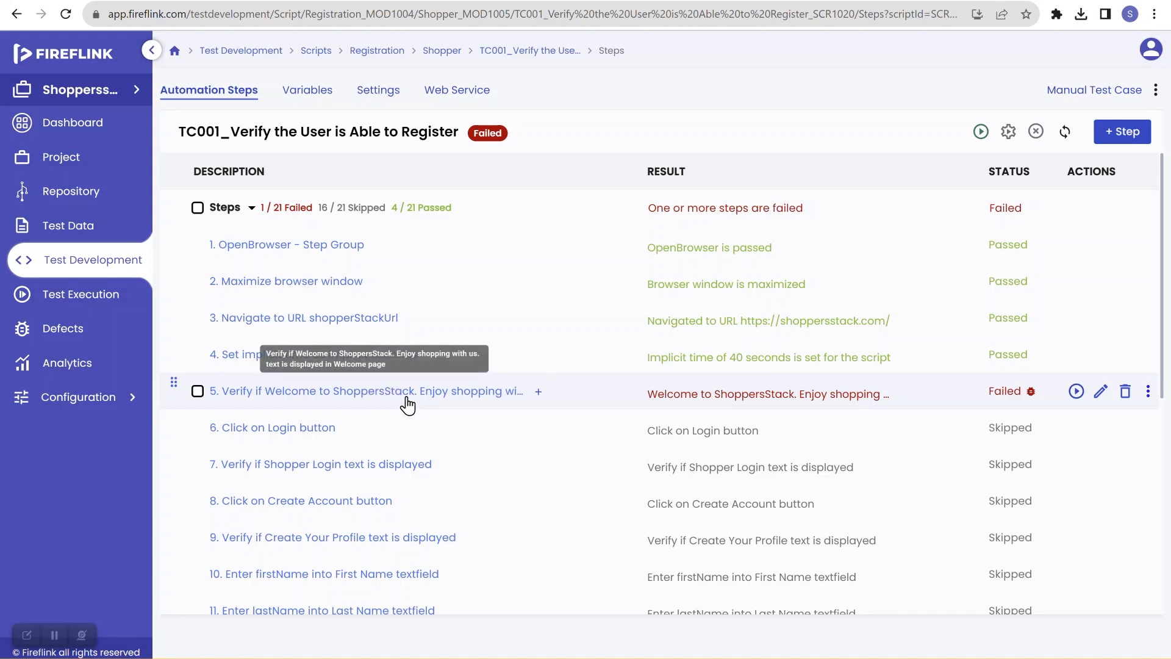
click(299, 2)
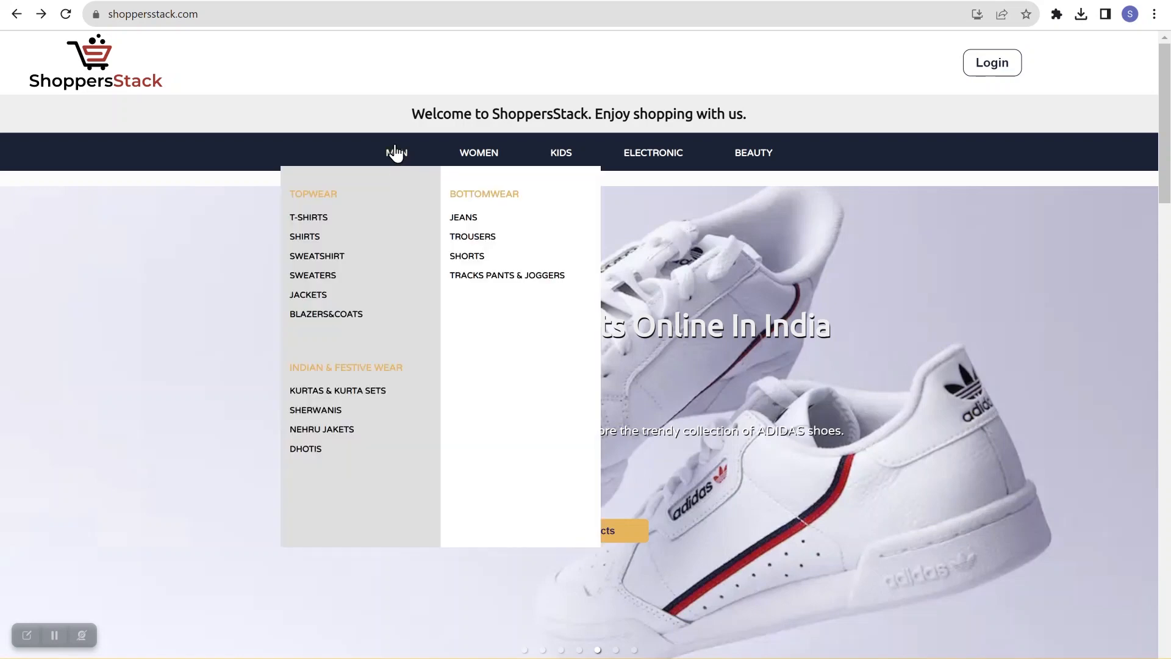
mouse_move(561, 152)
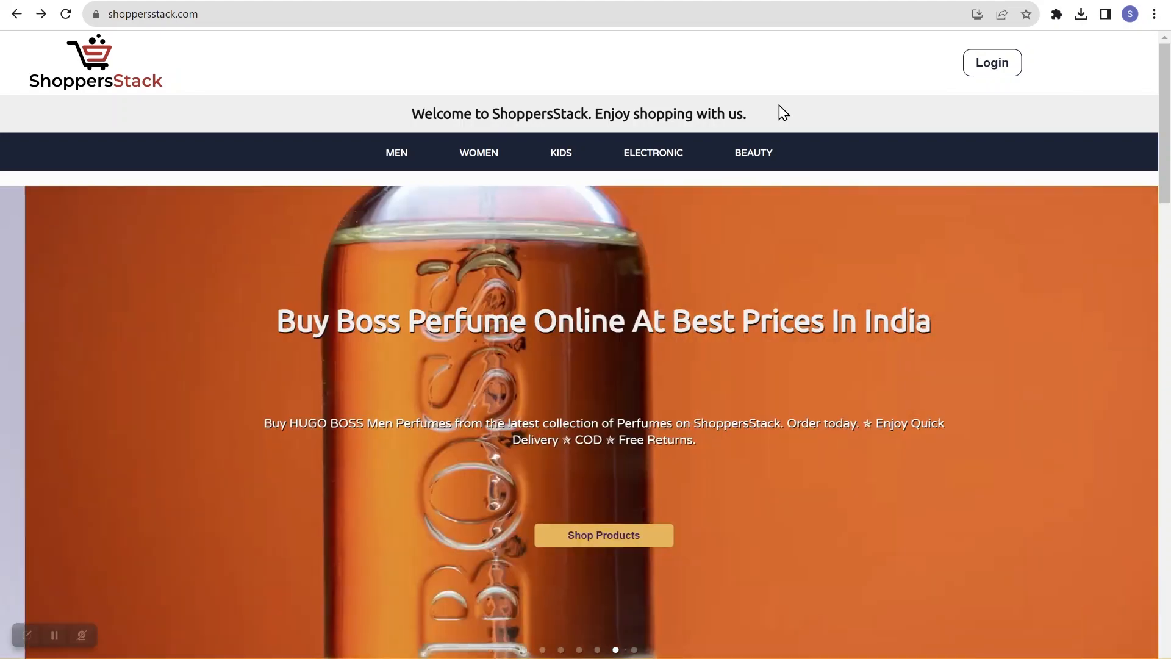
Step: Inspect the homepage, search its elements for //title, and close the developer tools
right_click(779, 105)
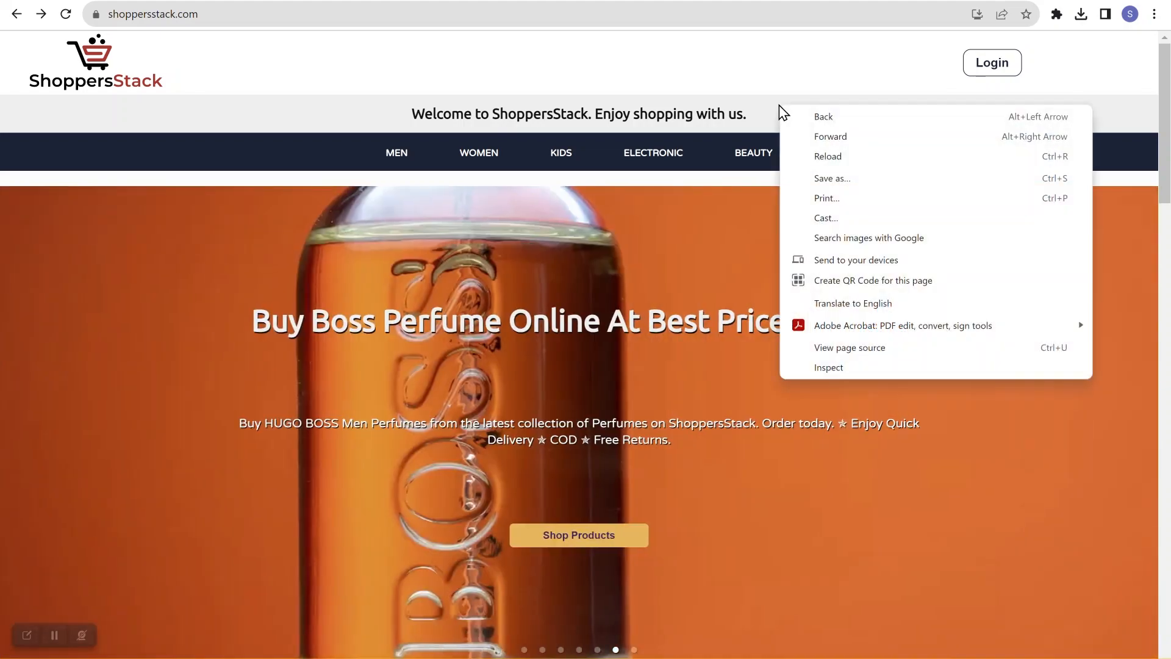
click(831, 368)
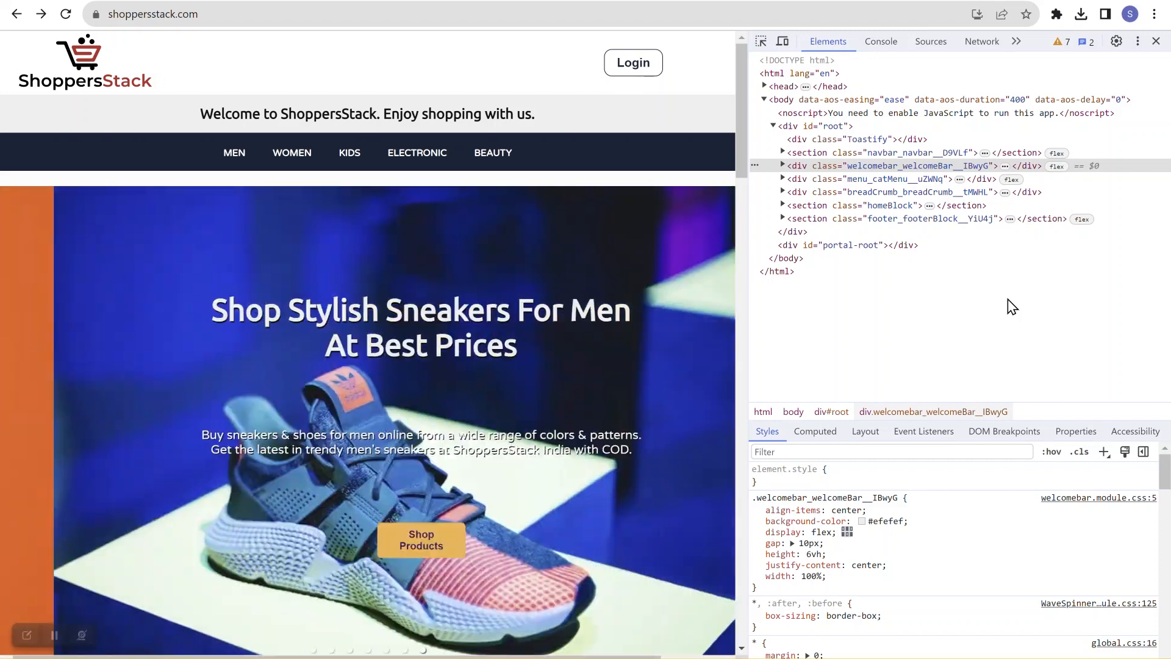
key(ctrl+f)
text(//ti)
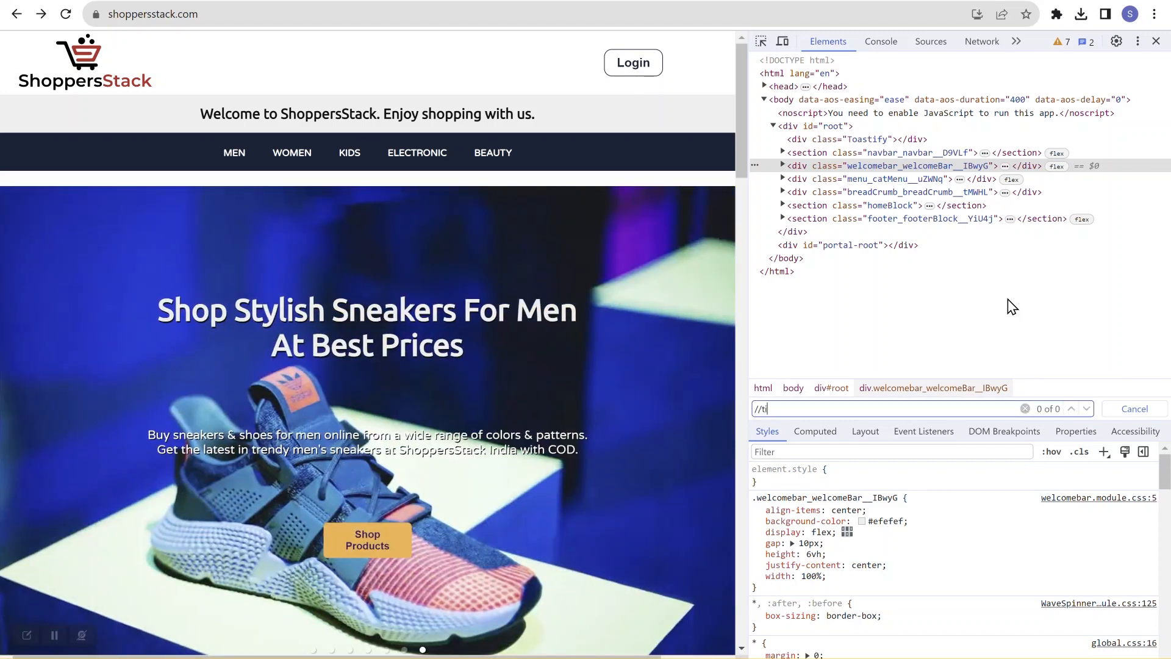
text(lte)
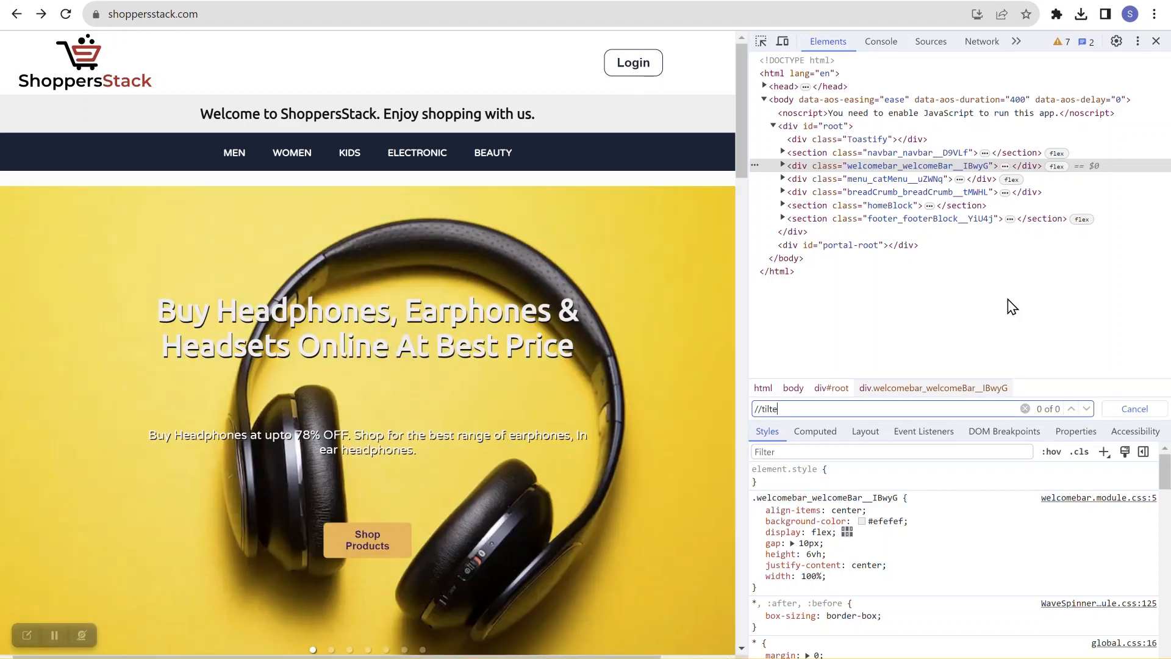
text(le)
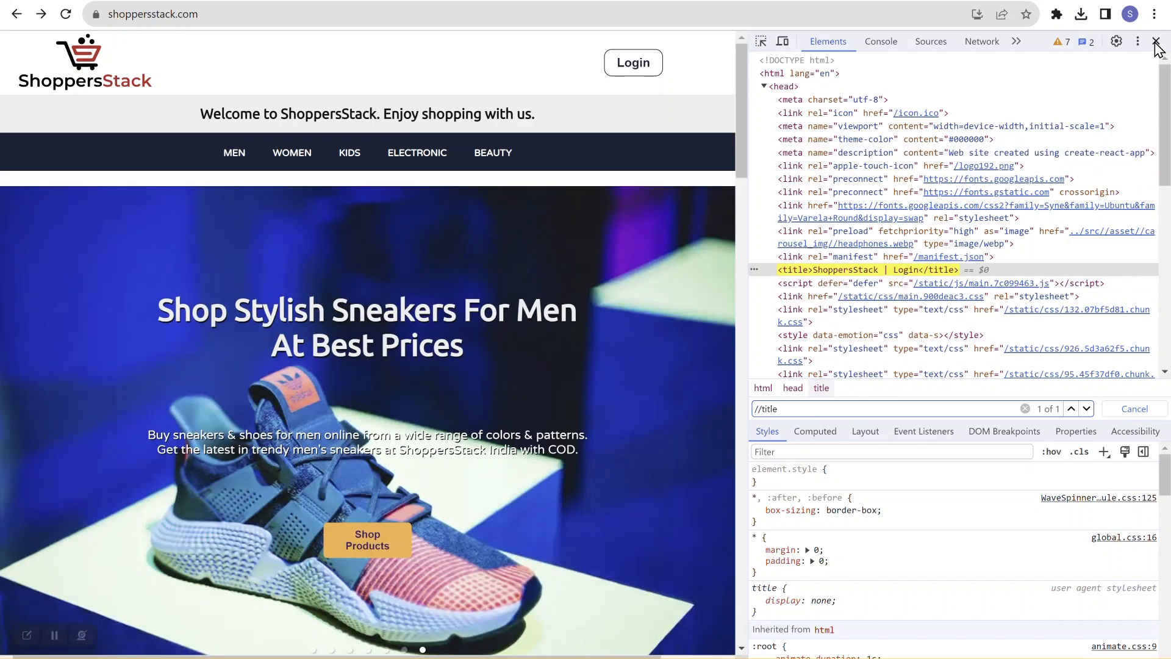
click(1156, 41)
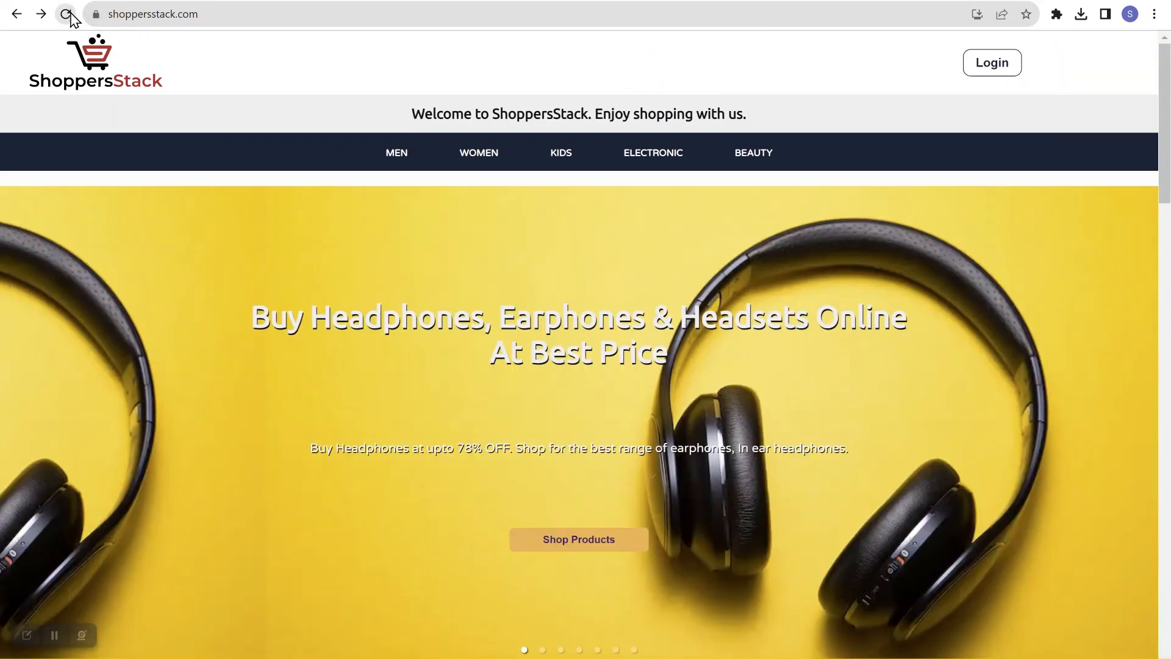
Step: Reload the homepage, inspect it again, search for //title and select the title text ShoppersStack before returning to the script
click(65, 14)
right_click(754, 53)
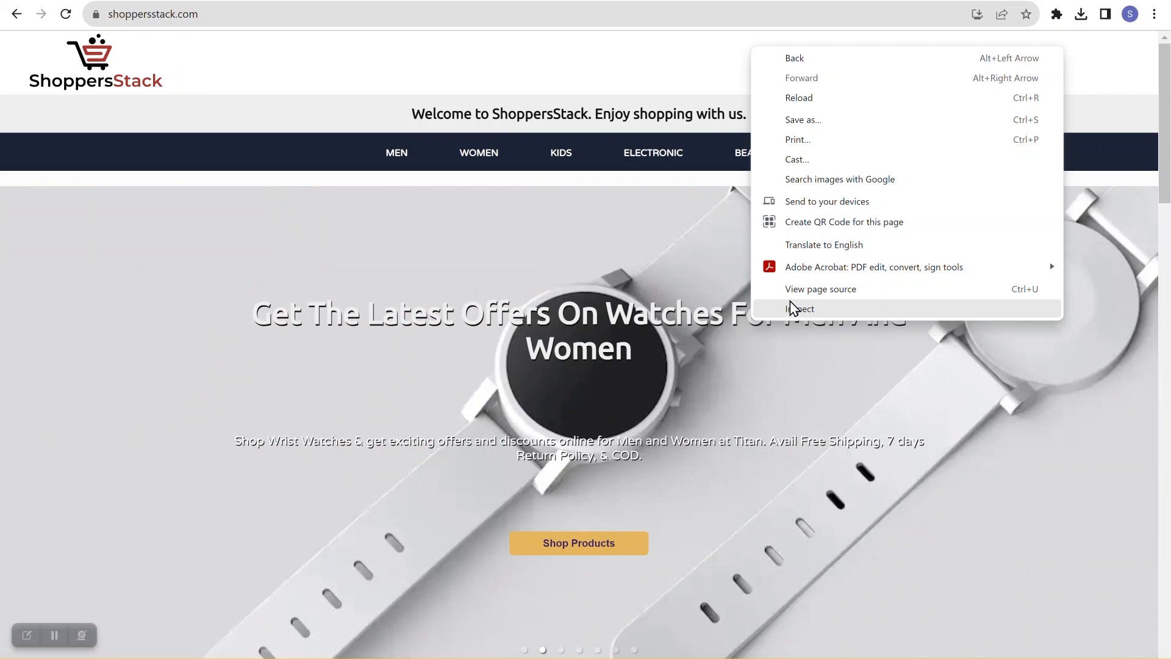
click(789, 301)
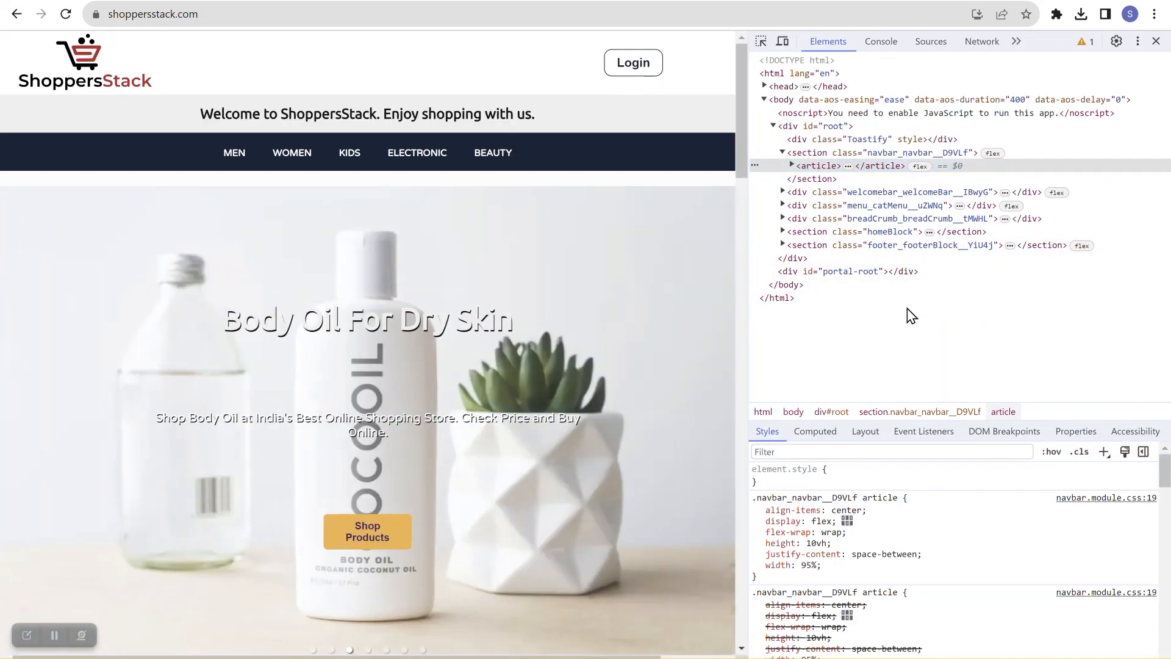
key(ctrl+f)
text(//title)
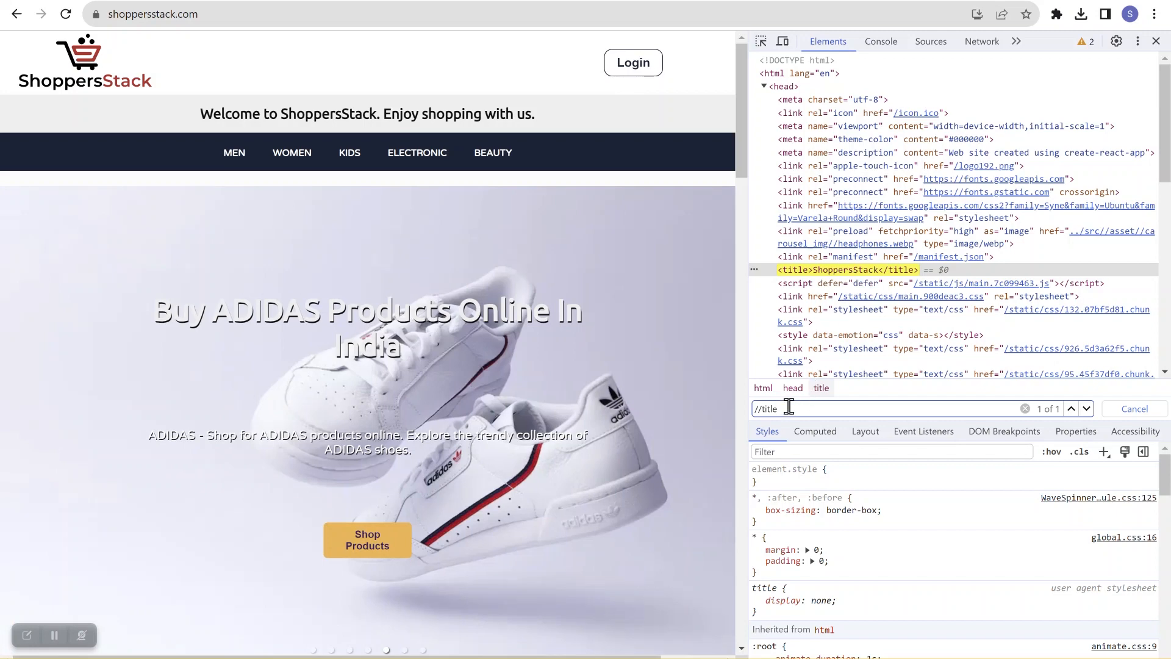
key(BackSpace)
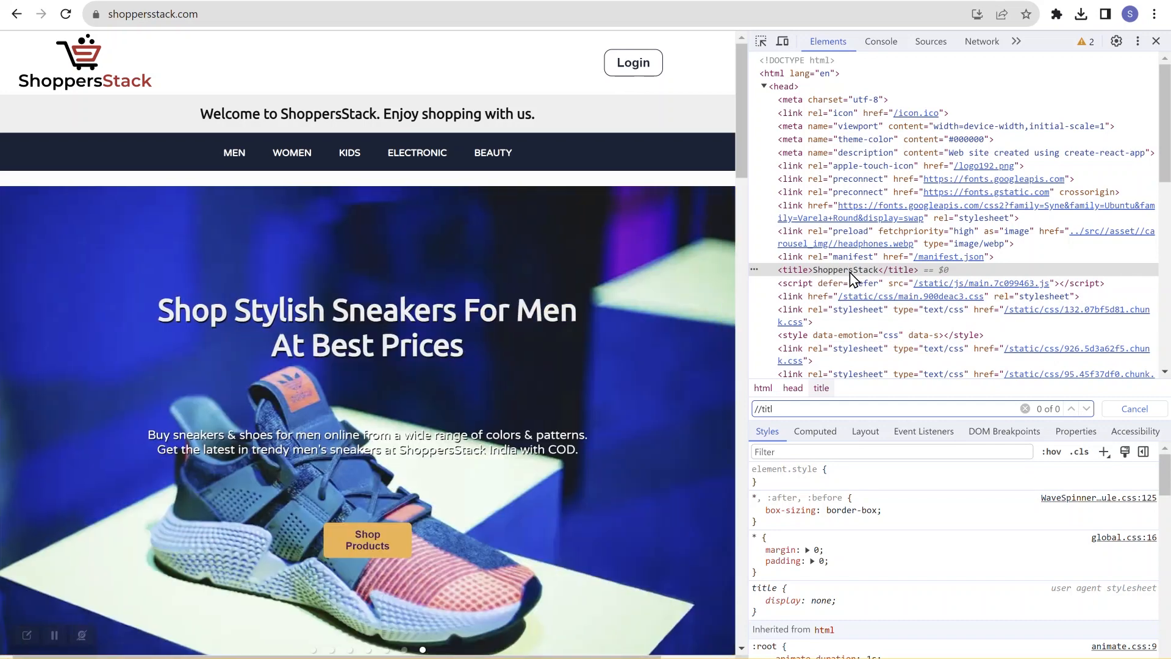
double_click(850, 272)
key(ctrl+c)
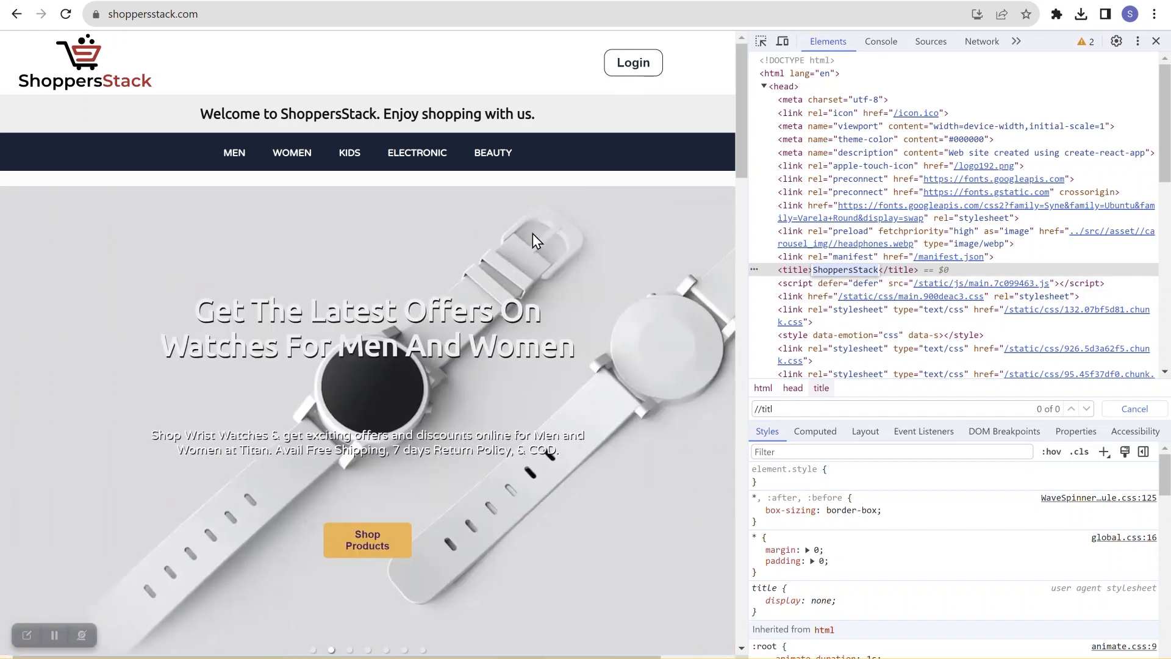
key(ctrl+Tab)
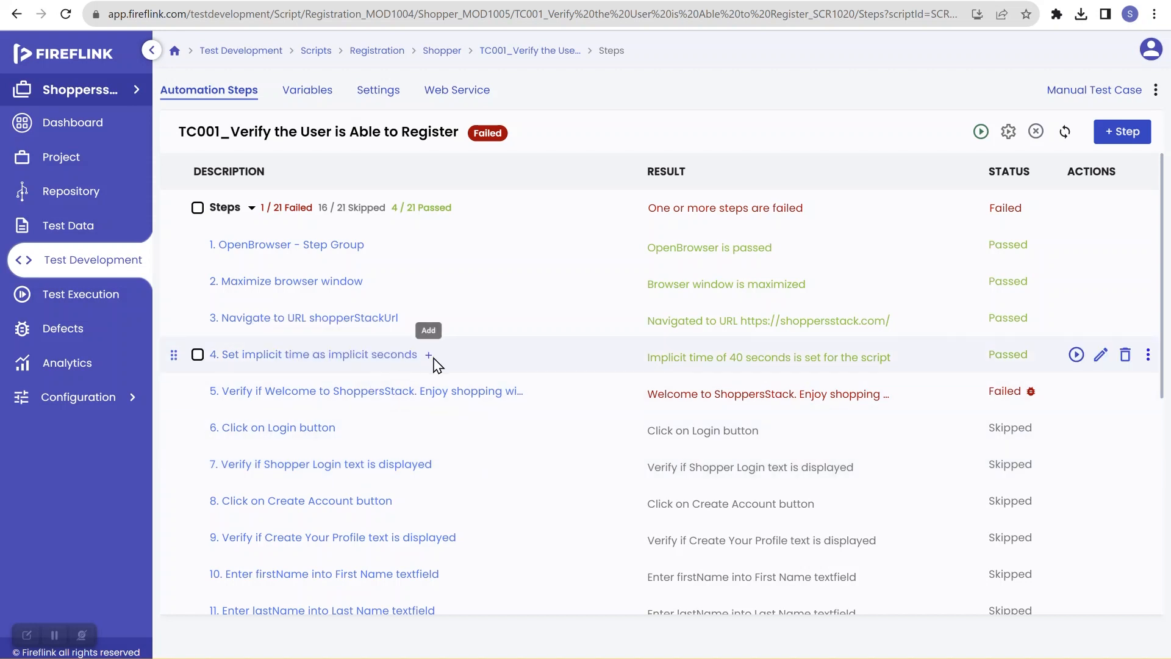
Step: Insert a new step after step 4 using the NLP found by searching "title": Browser window : Verify if window's title matches *expectedTitle*
click(430, 356)
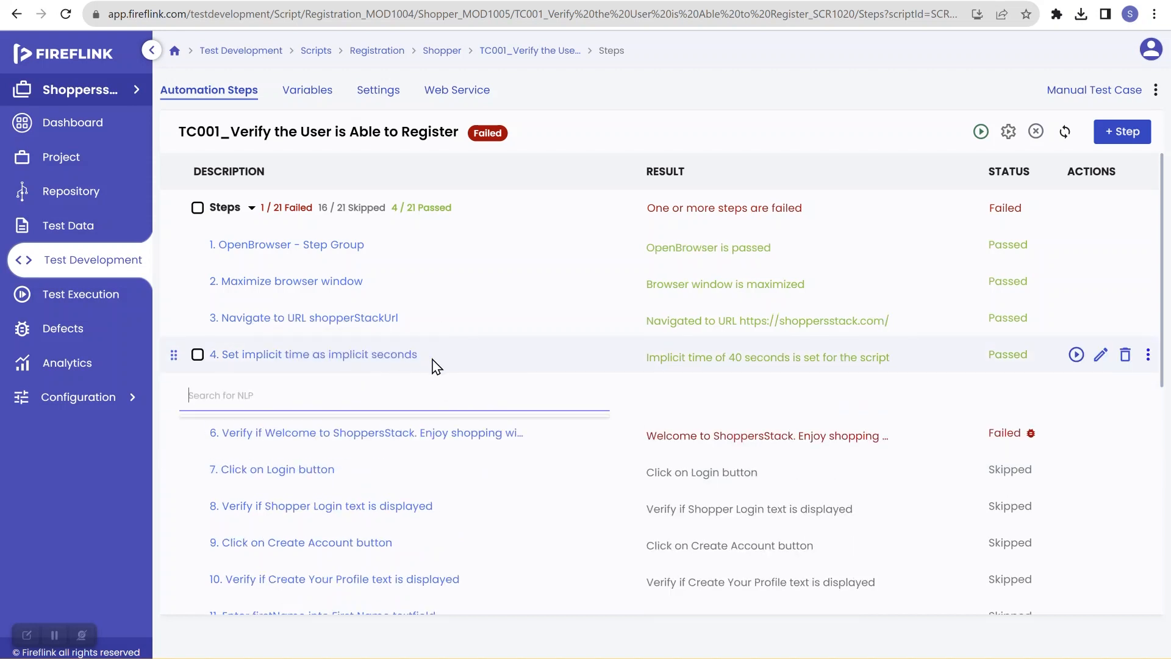
click(400, 384)
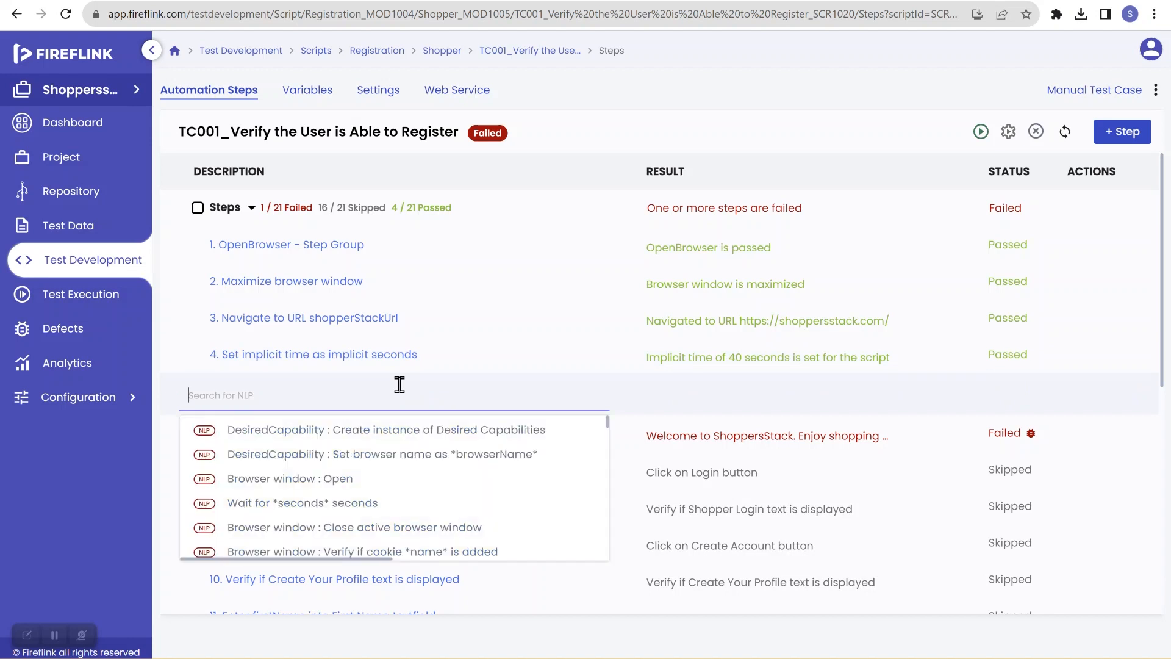
text(title)
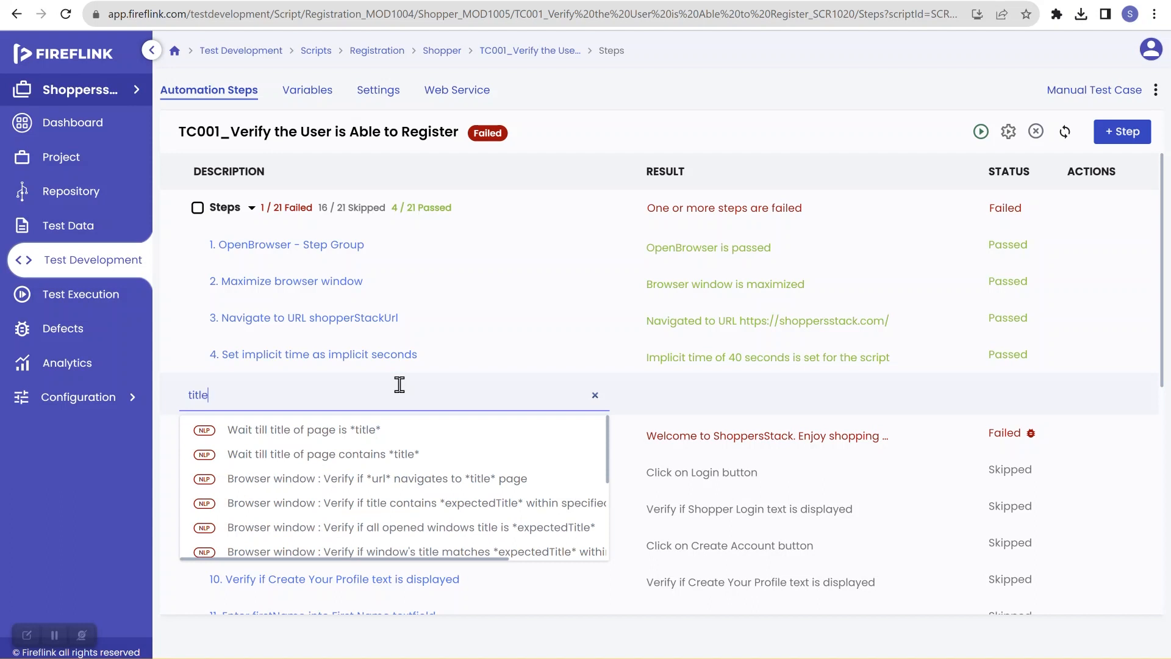
mouse_move(308, 432)
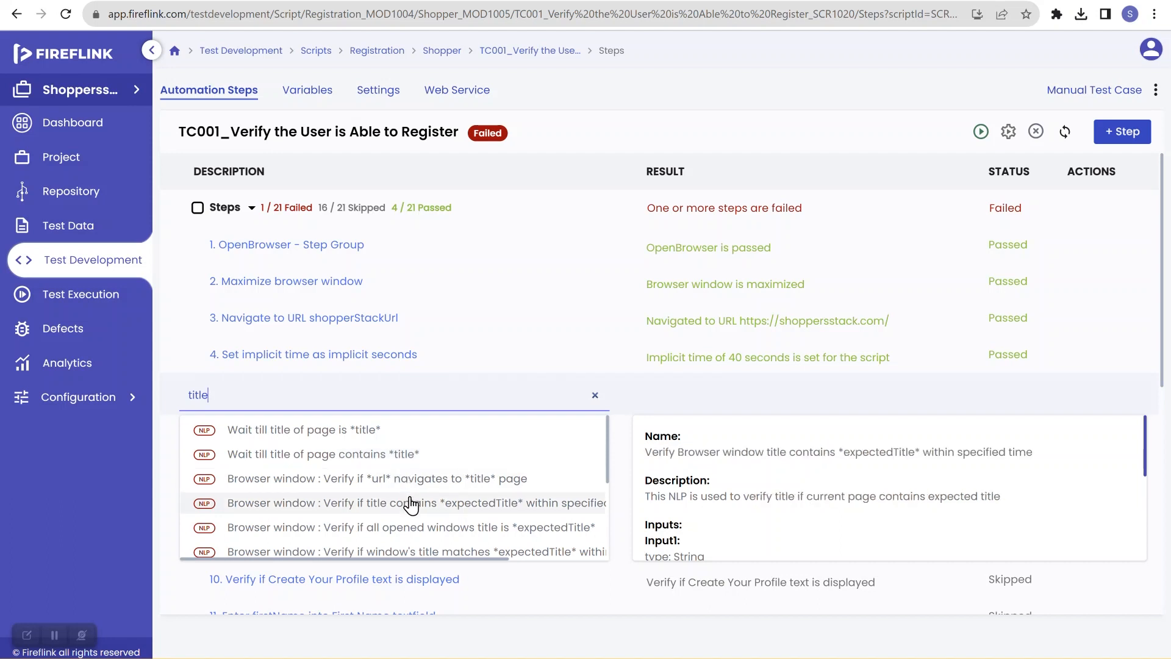
scroll(413, 509, down, 2)
scroll(413, 508, down, 4)
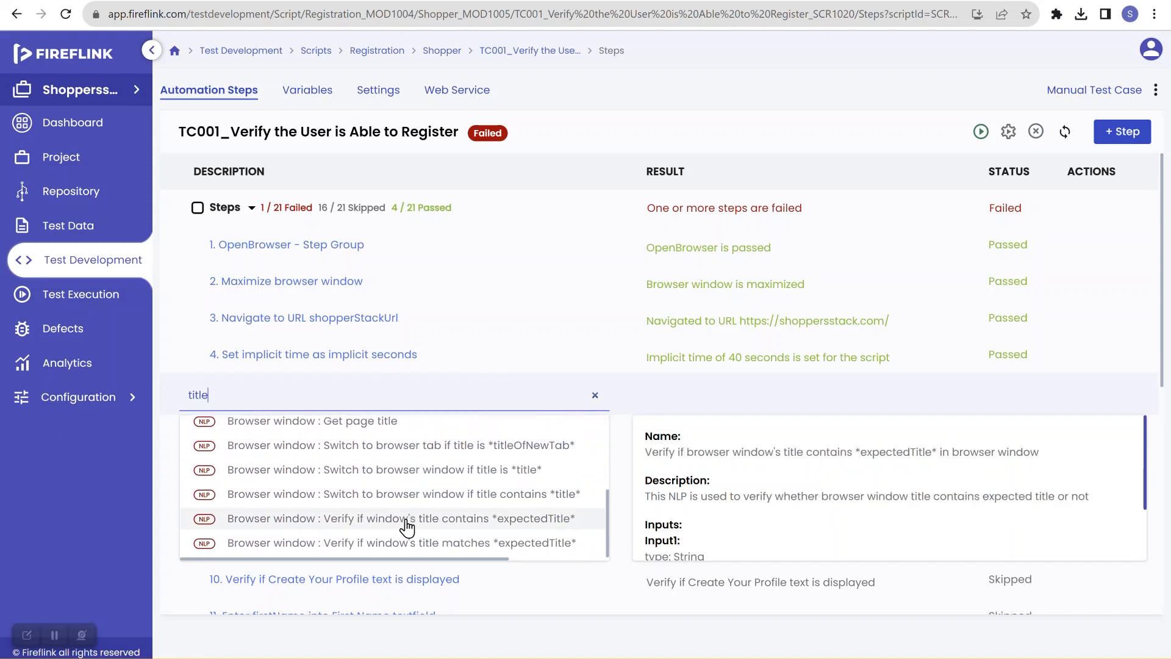
click(345, 546)
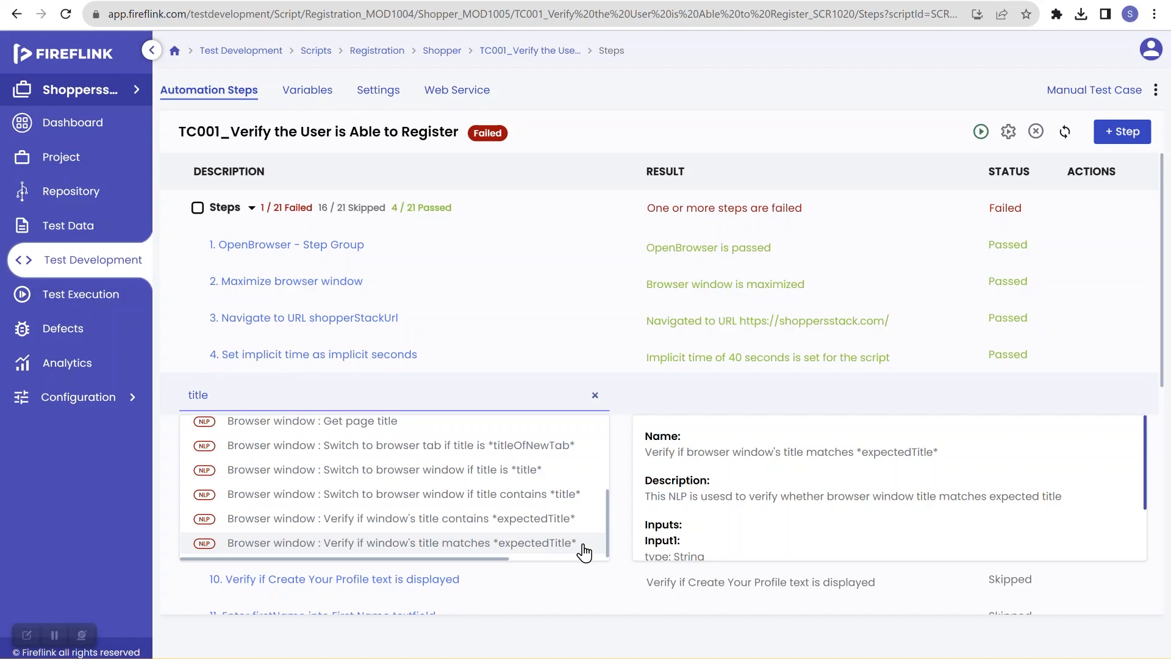
click(455, 549)
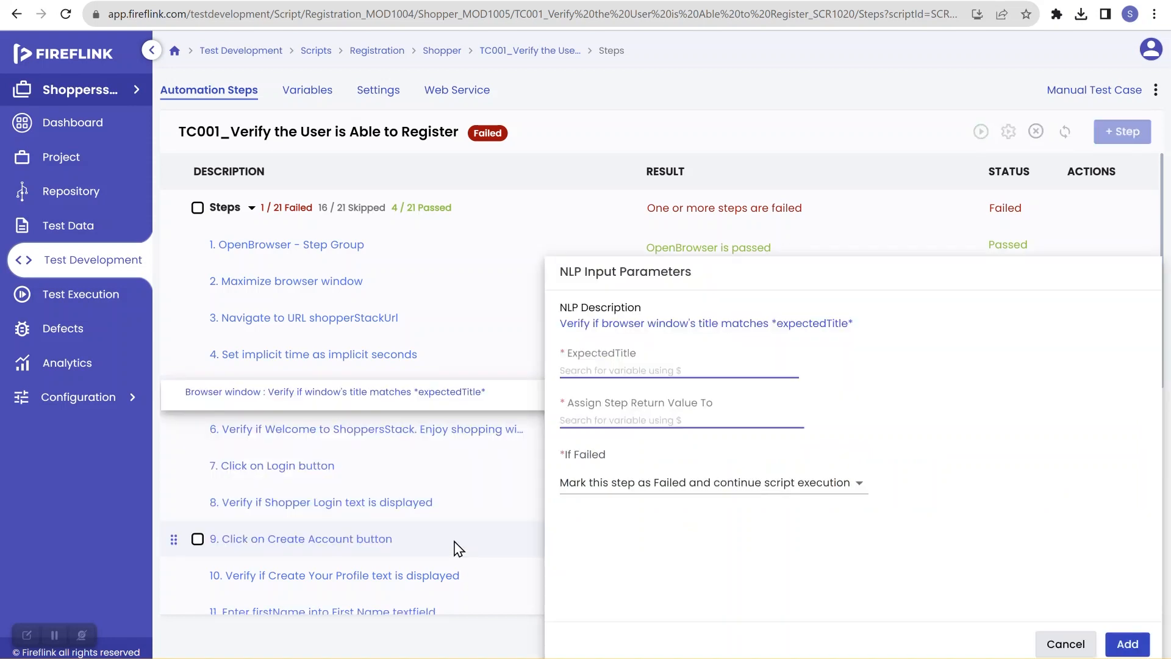
Step: Paste ShoppersStack as the expected title and try to create a global variable welcomePageTitle from it
click(608, 371)
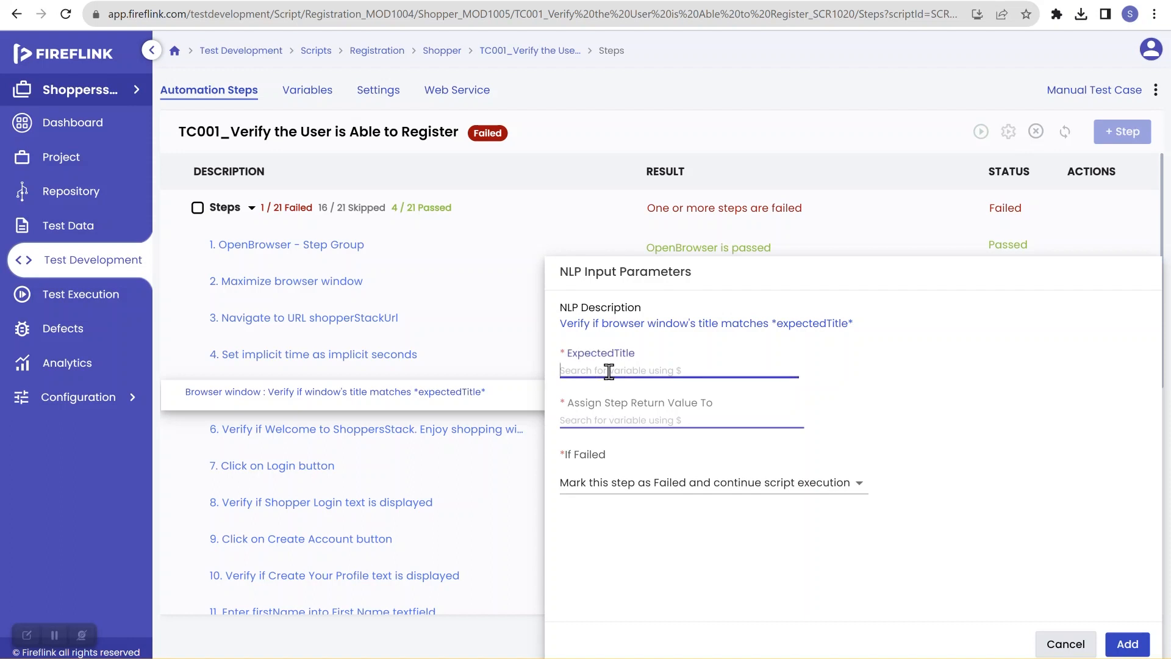
key(ctrl+v)
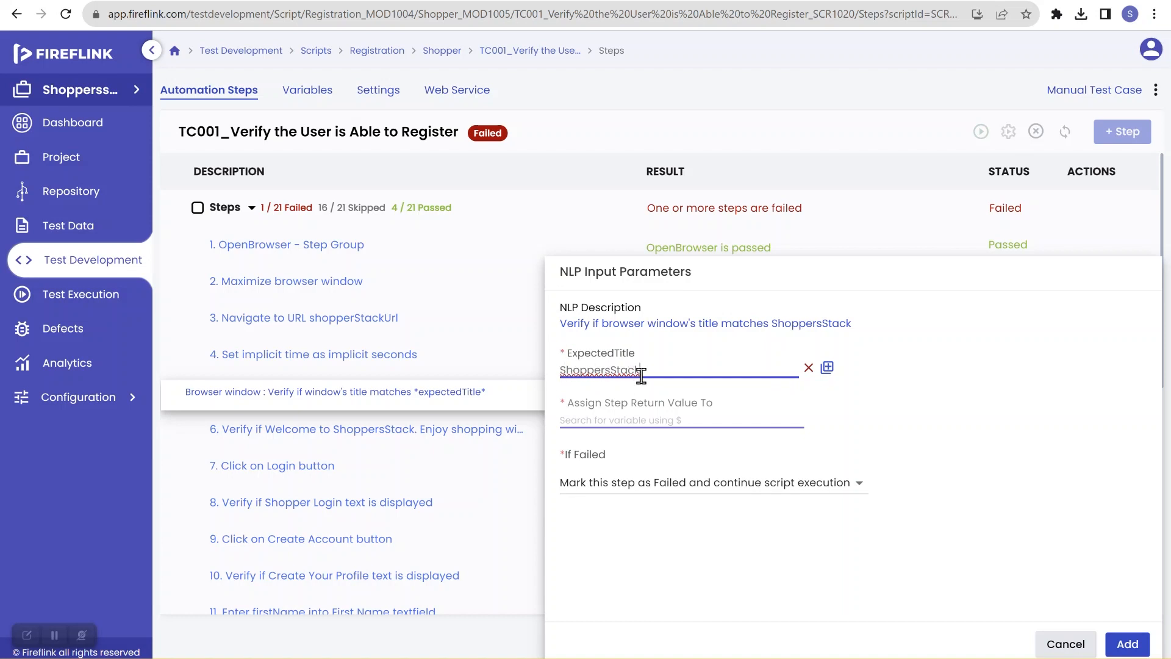
click(827, 369)
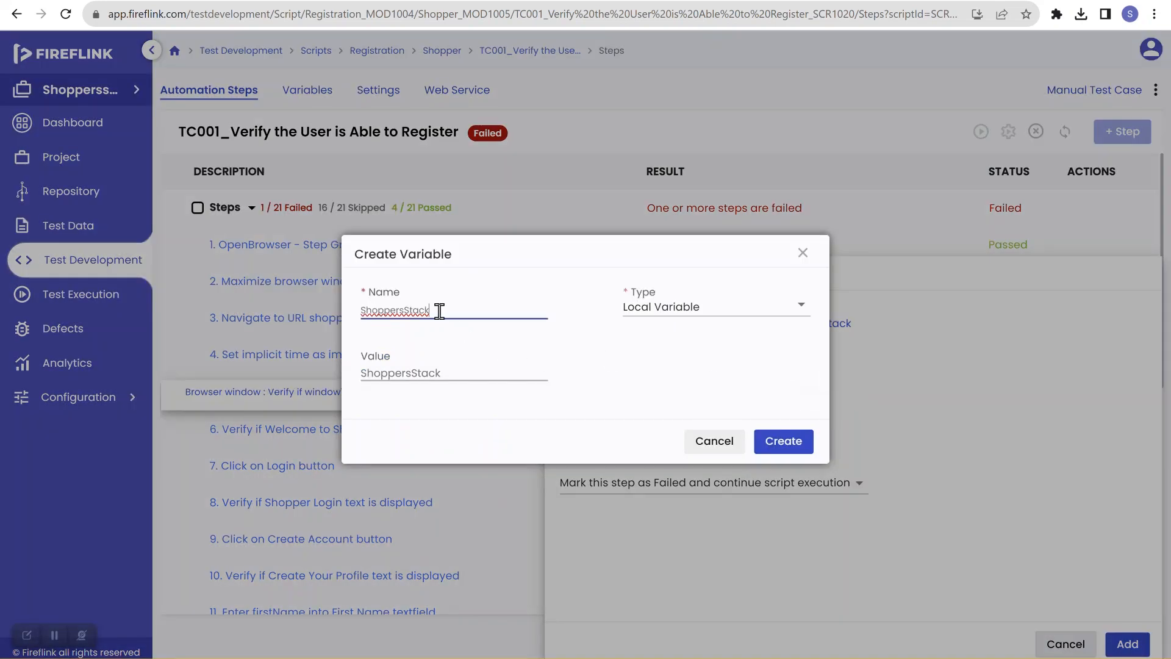
drag(442, 310, 339, 305)
key(BackSpace)
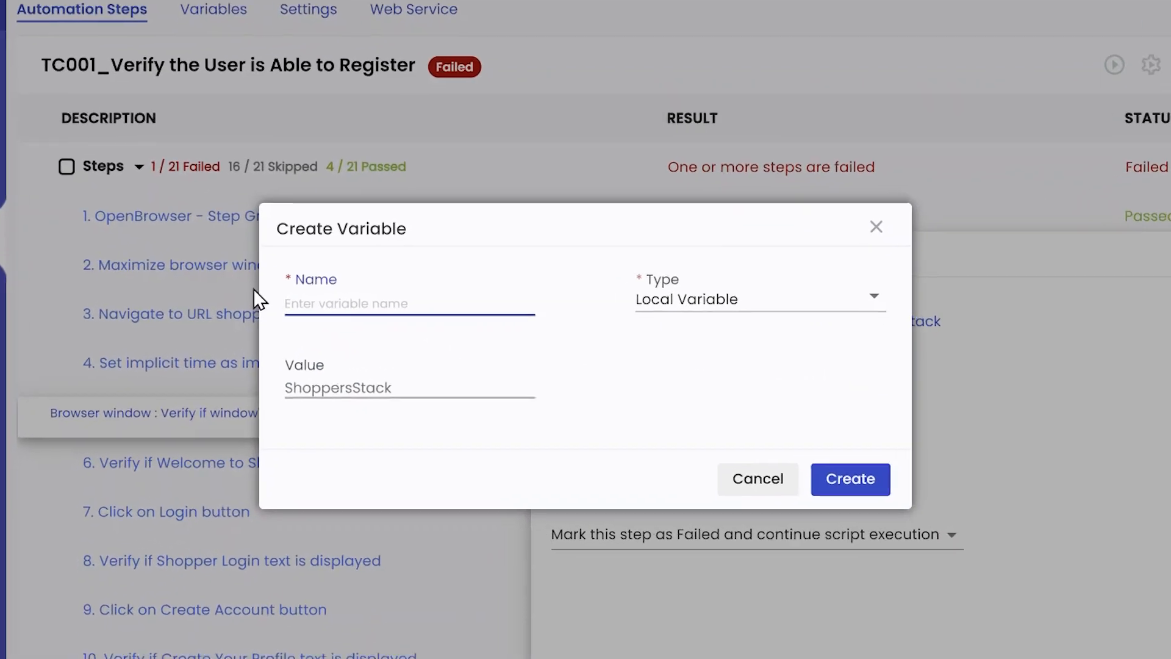
text(welc)
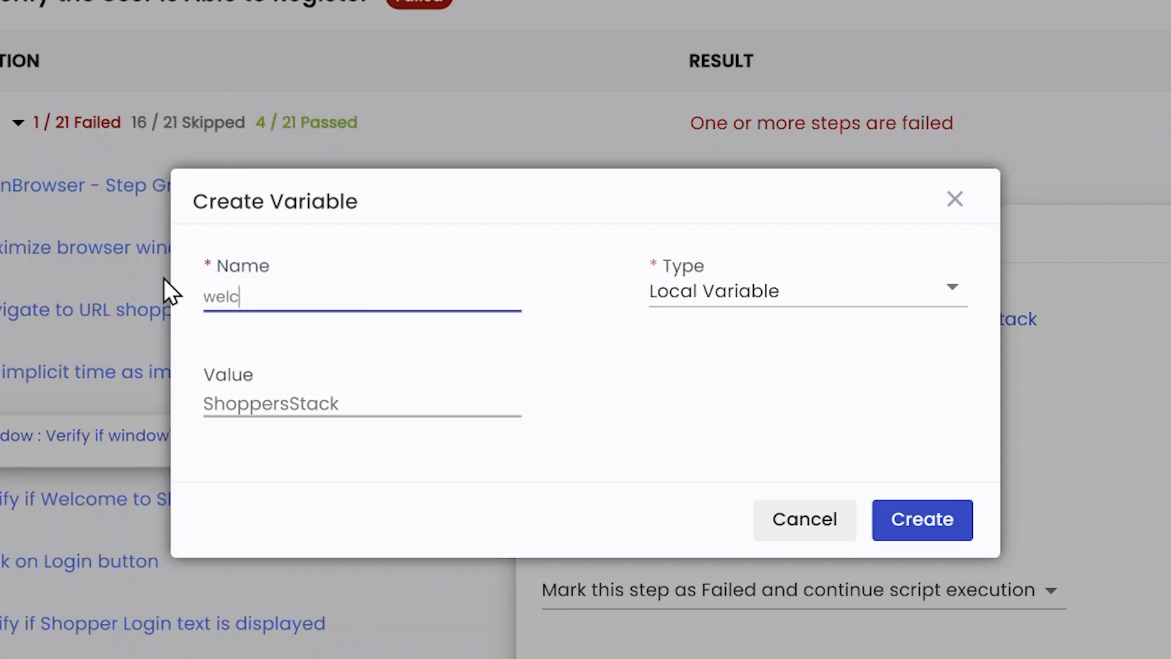
text(omePageTitle)
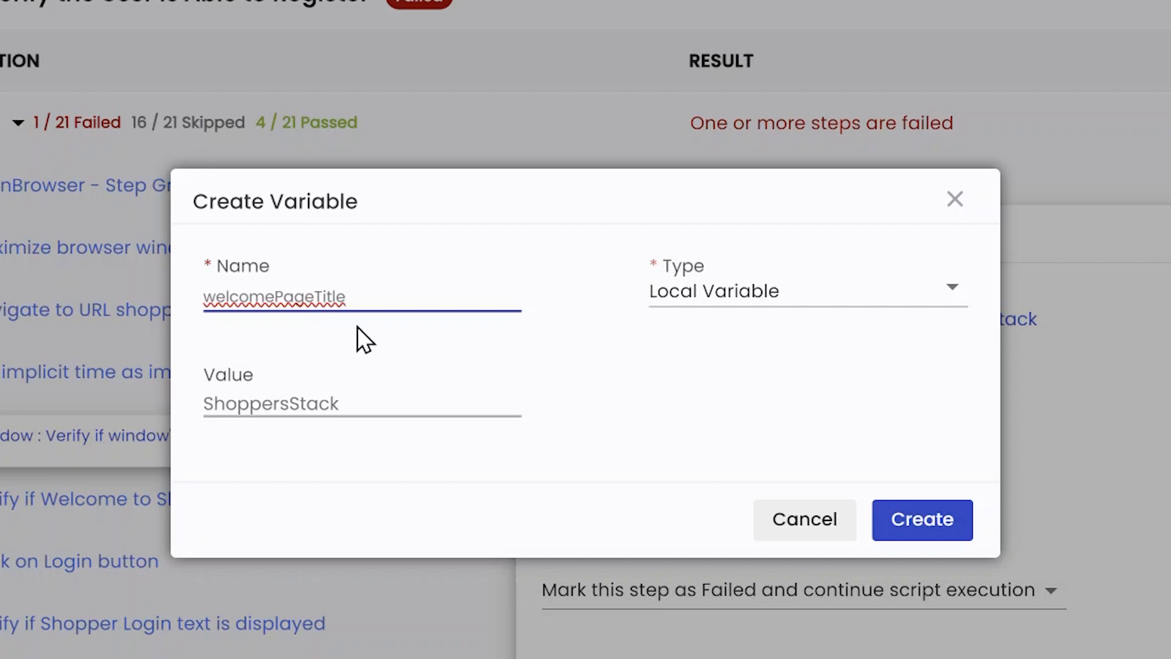
click(722, 295)
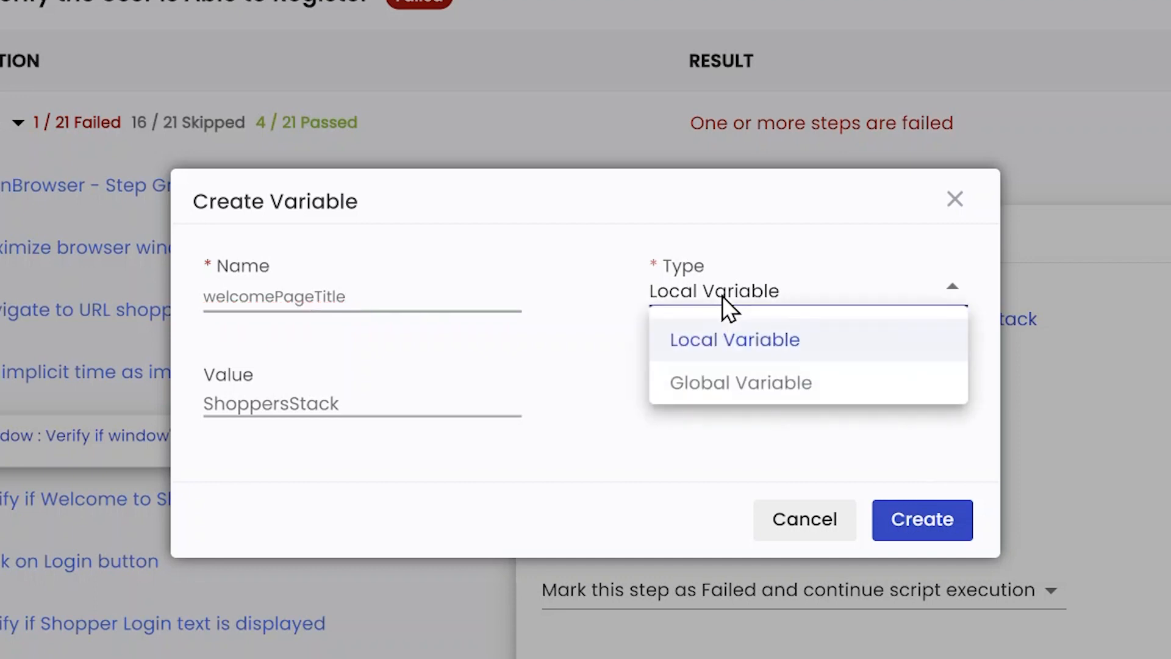
click(734, 379)
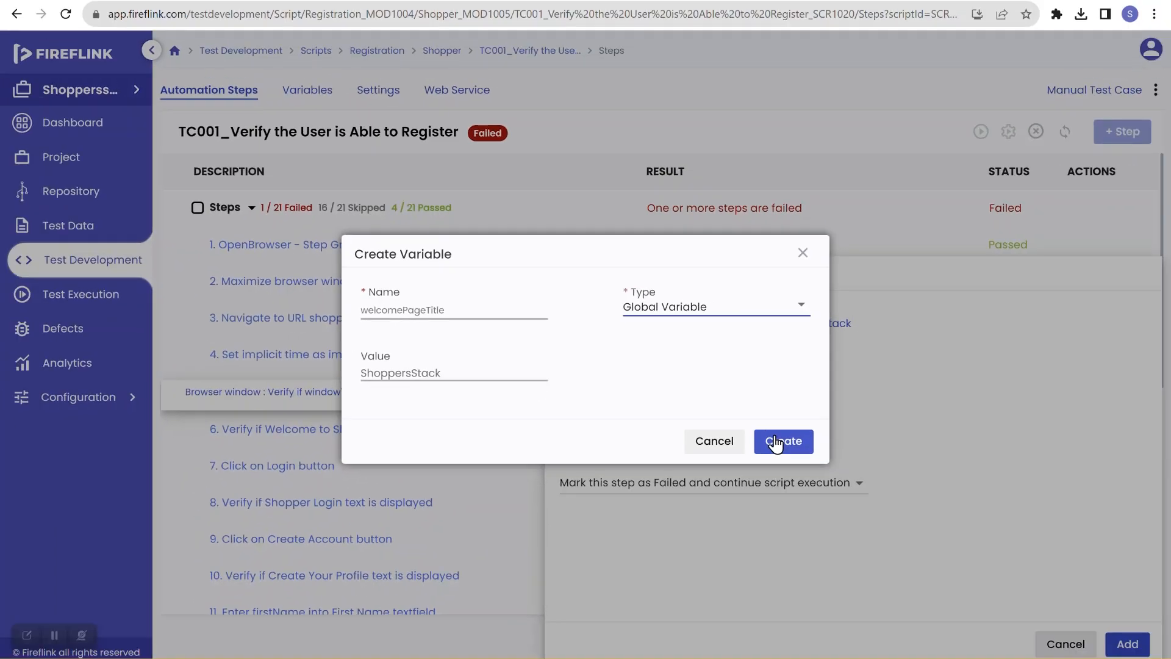
click(909, 523)
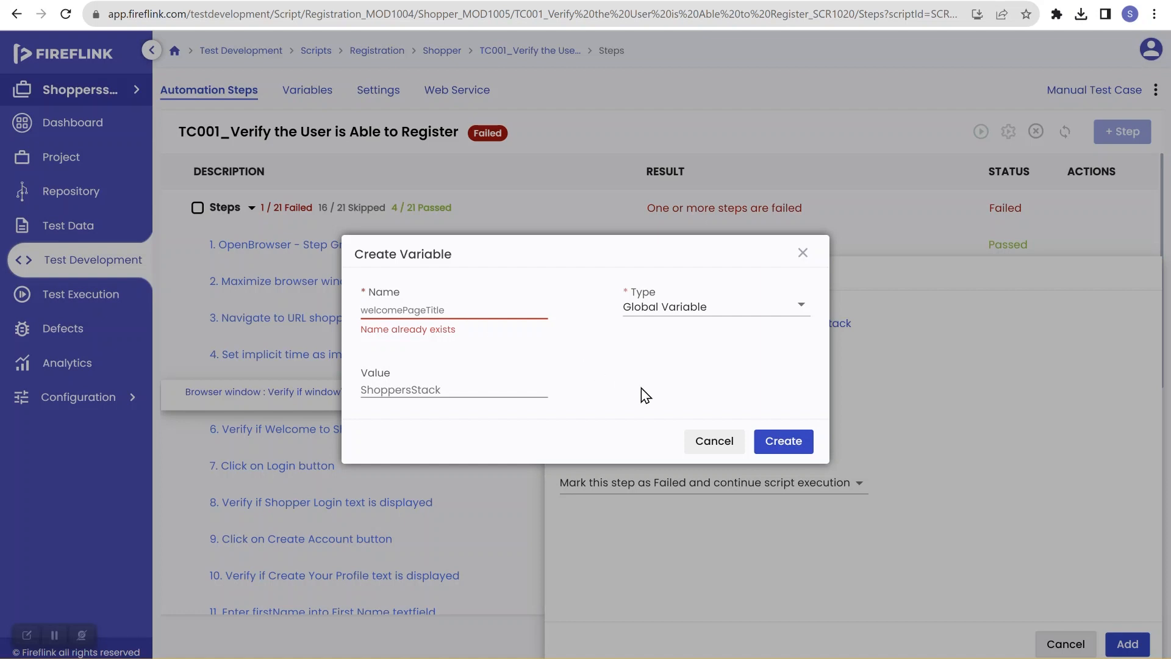
click(713, 440)
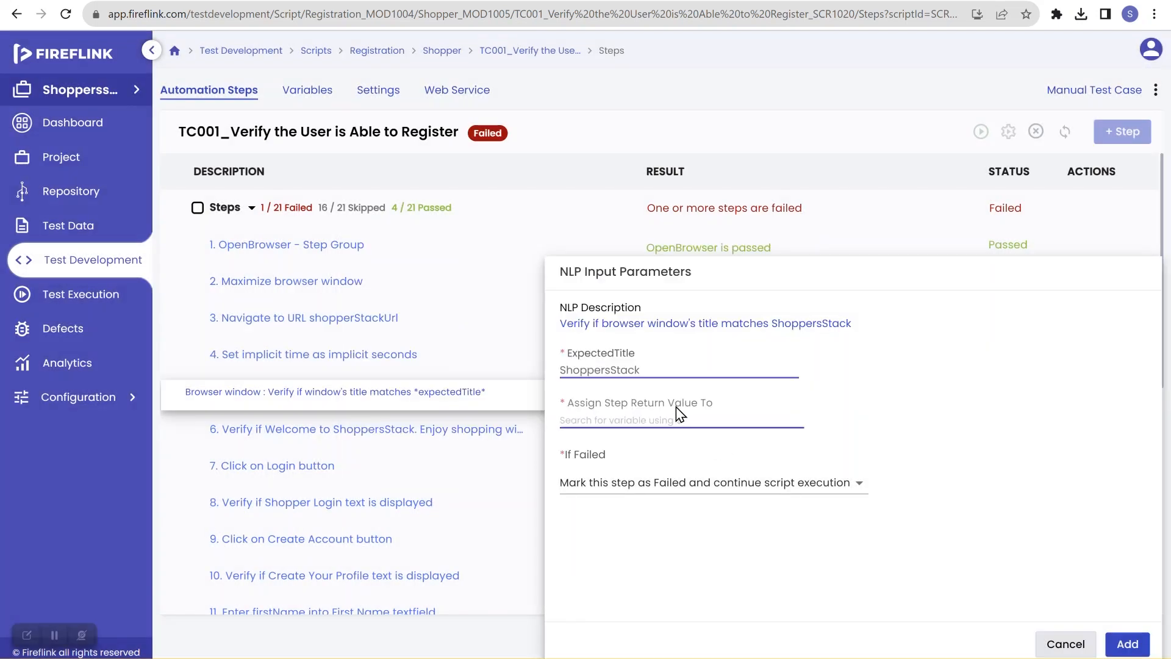
Step: Clear the expected title and set it to the existing variable welcomePageTitle
mouse_move(658, 369)
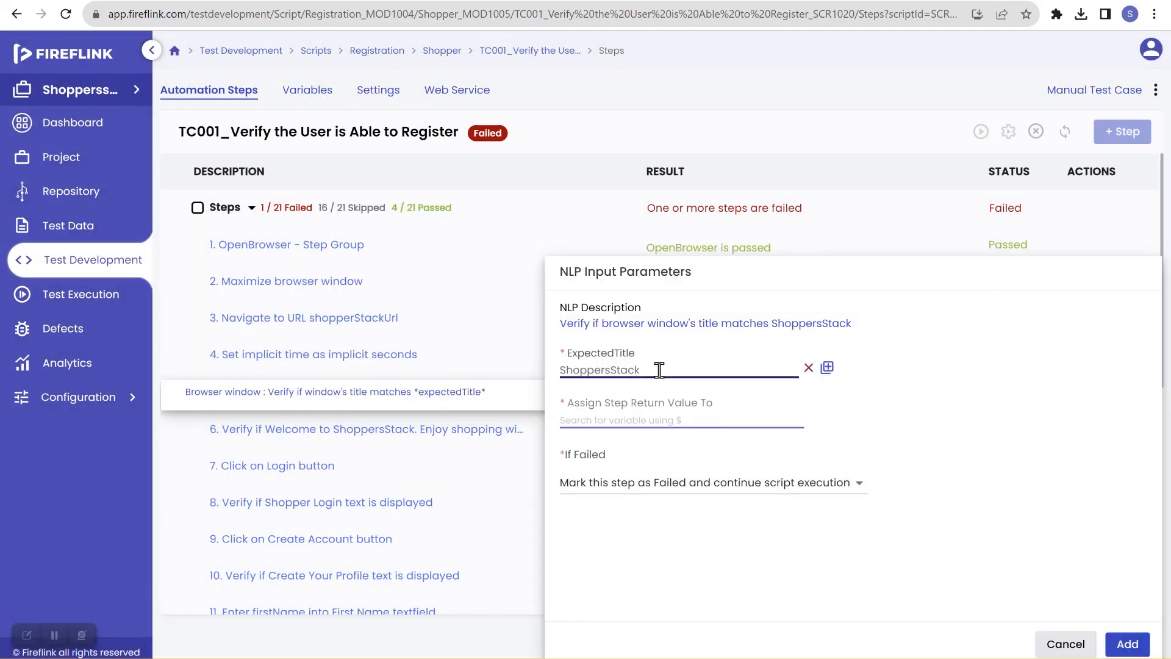
click(808, 369)
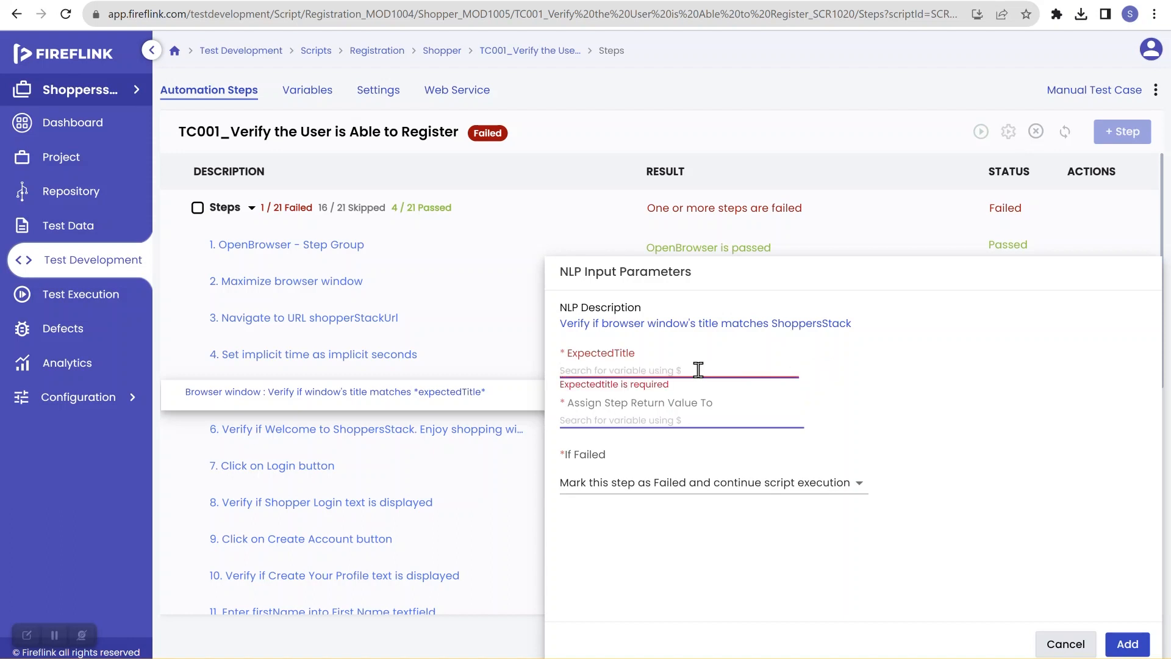
click(699, 370)
text($)
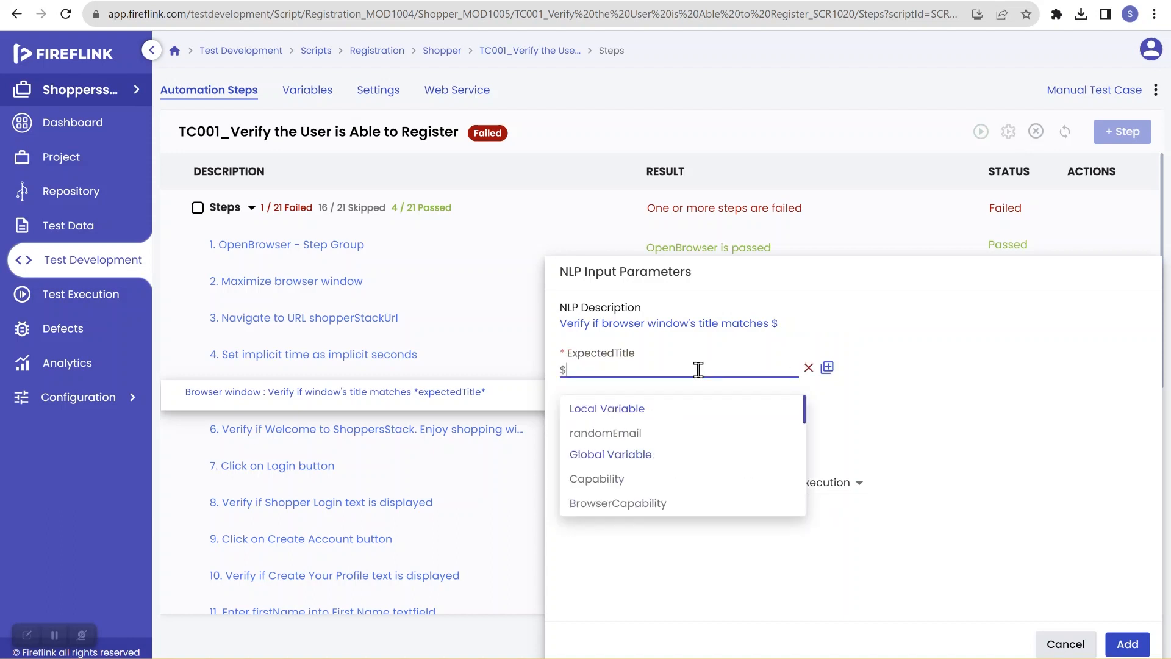
scroll(635, 448, down, 5)
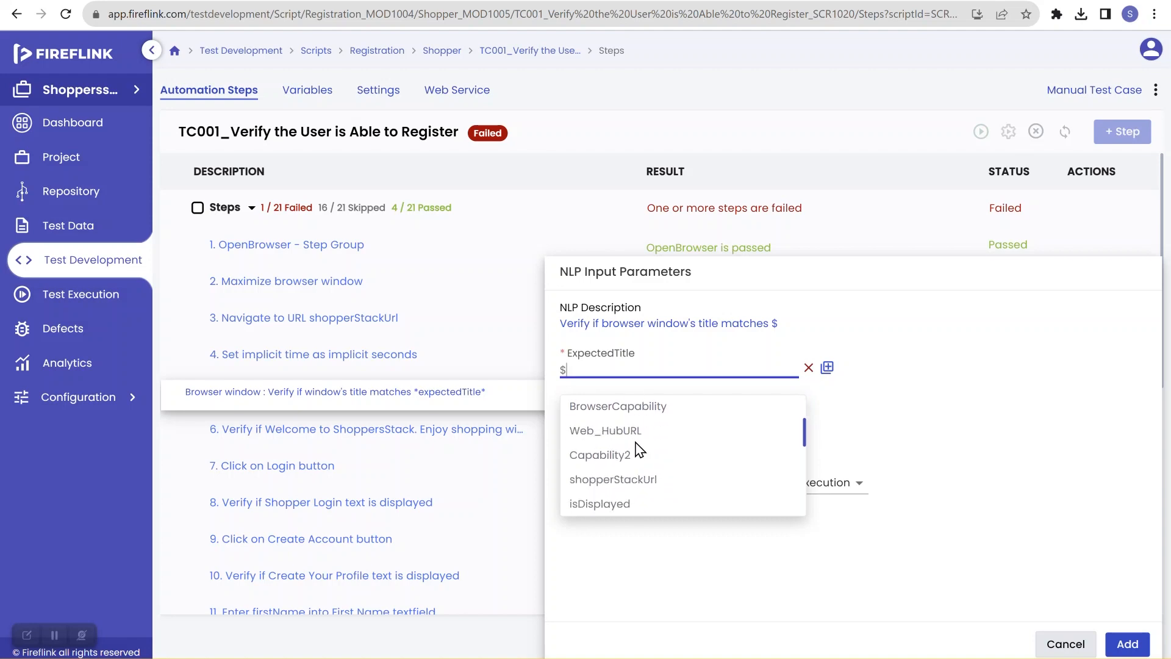
scroll(496, 386, up, 2)
scroll(496, 386, down, 4)
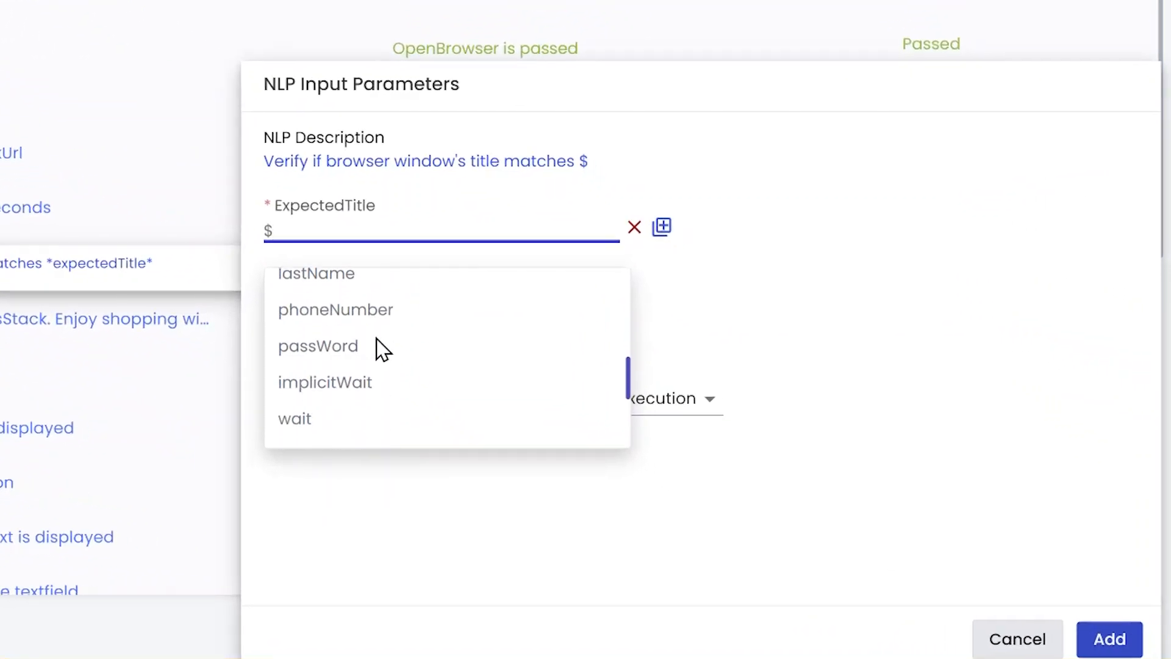
scroll(381, 349, down, 3)
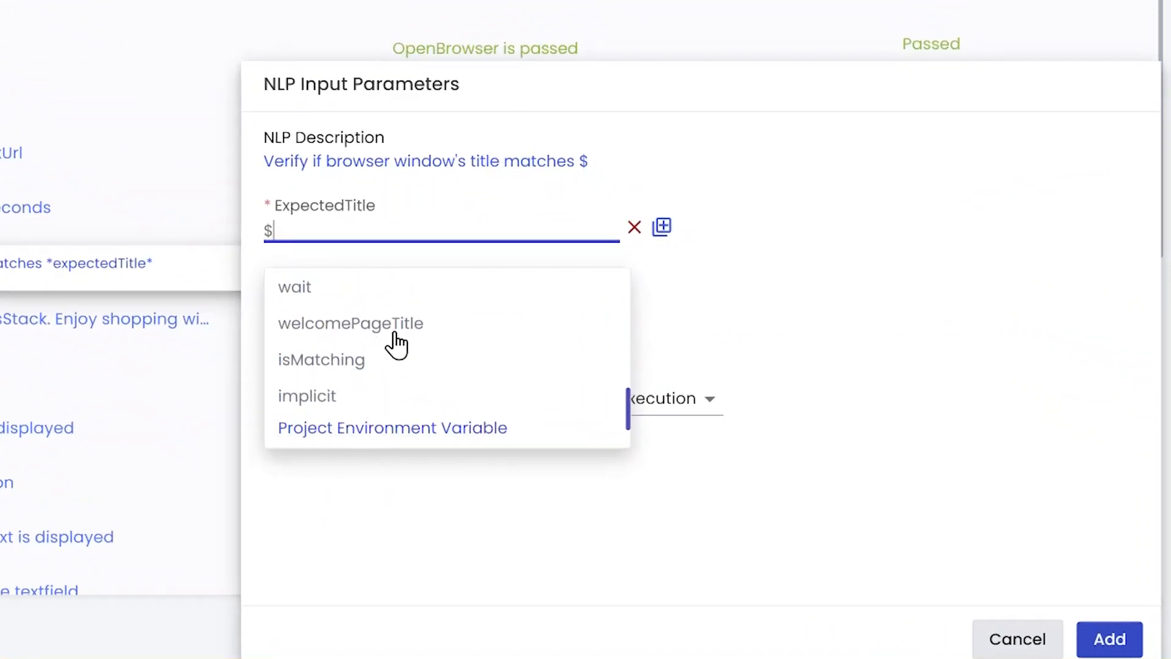
click(379, 328)
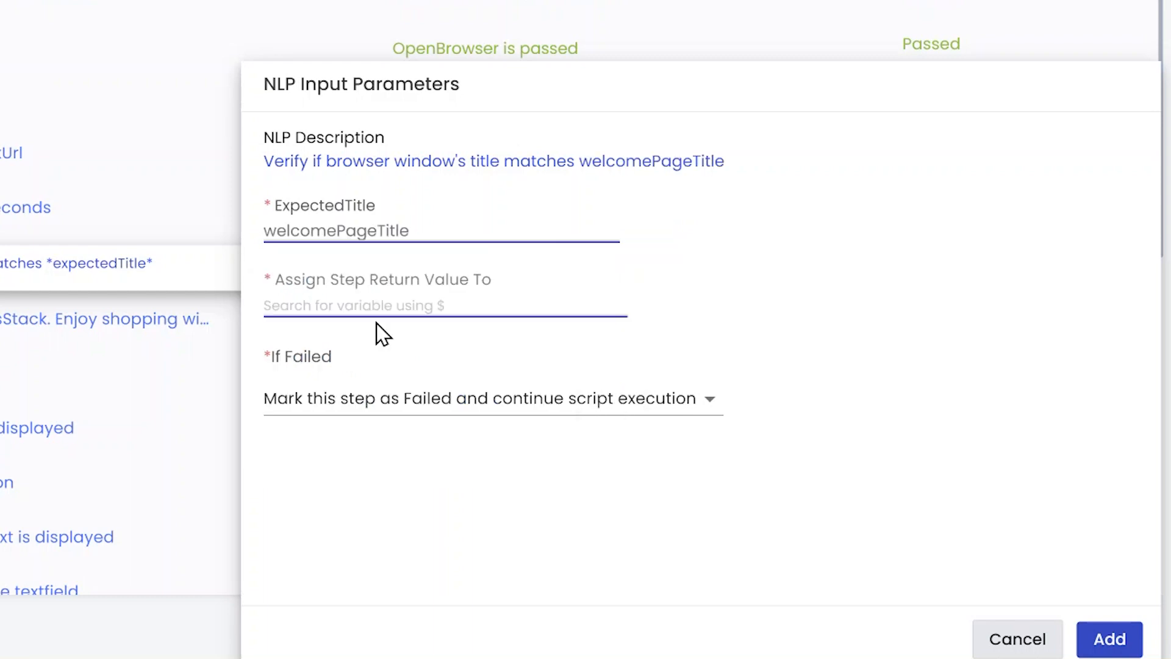
Step: View the details of the welcomePageTitle variable and close them
mouse_move(340, 230)
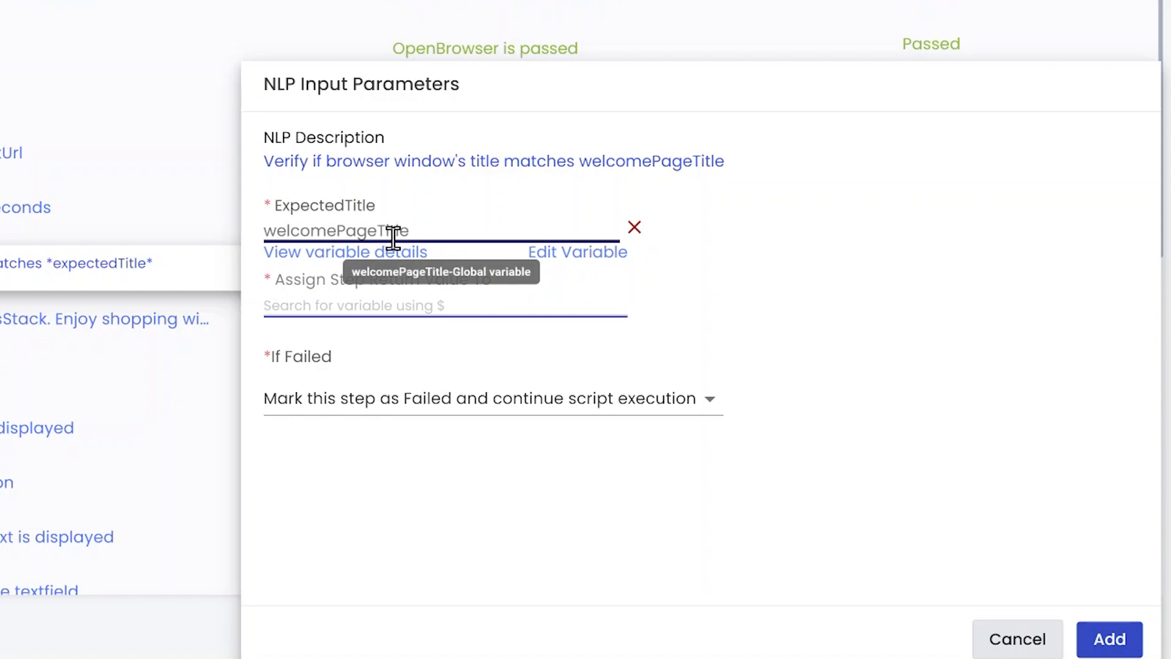
click(380, 255)
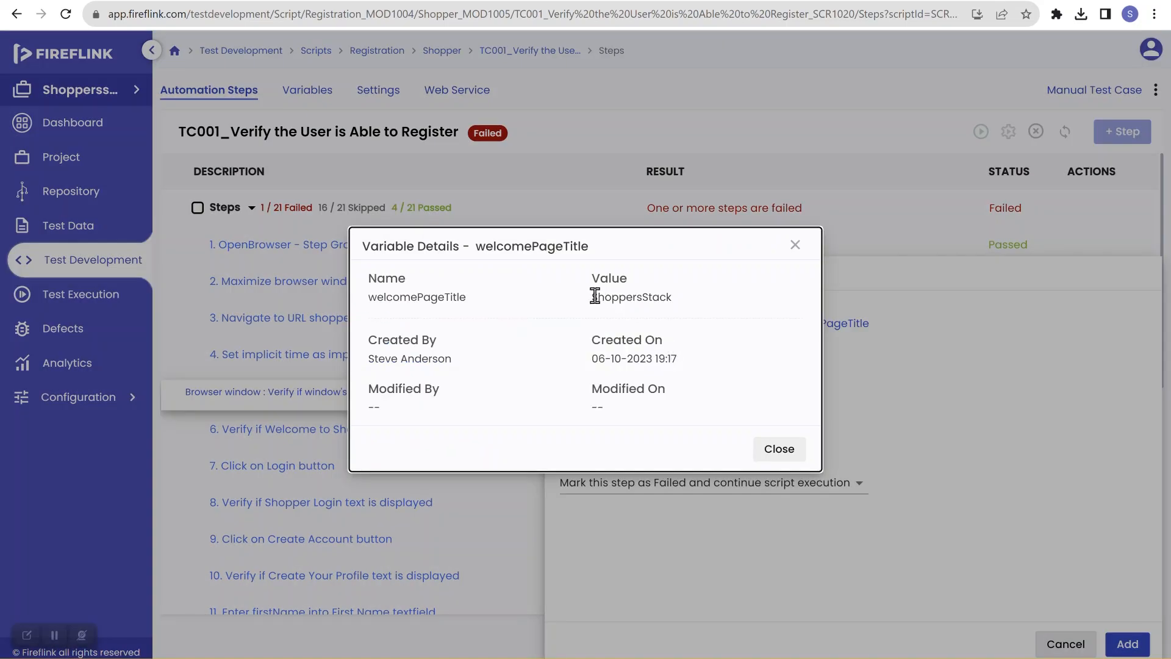
drag(592, 298, 672, 299)
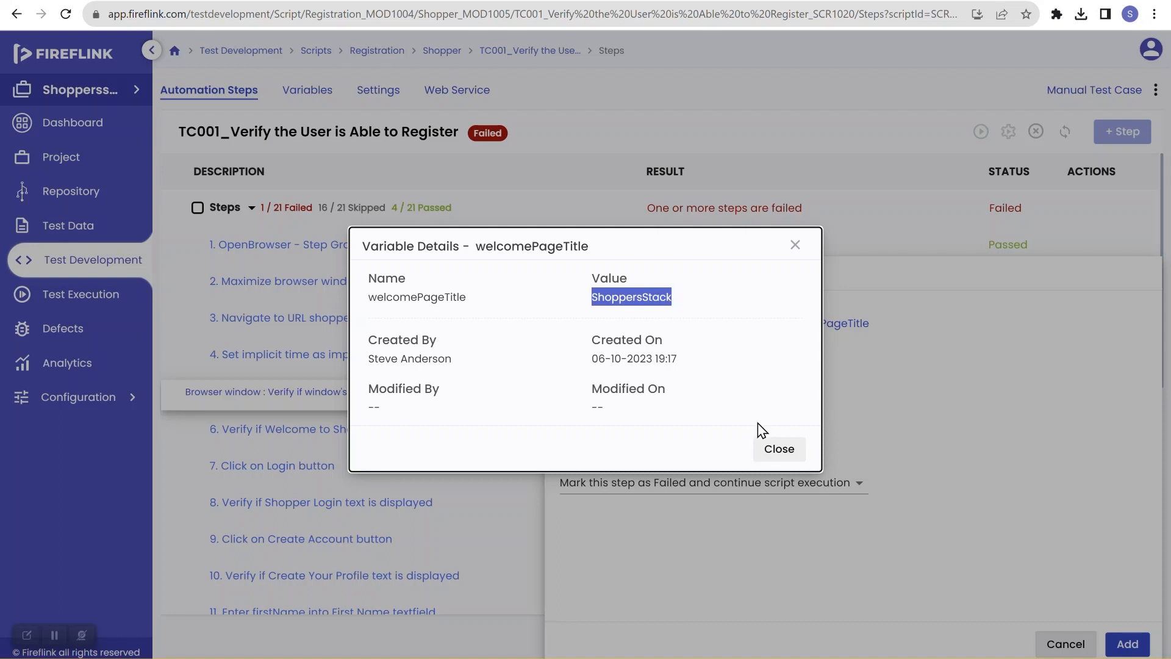
click(780, 452)
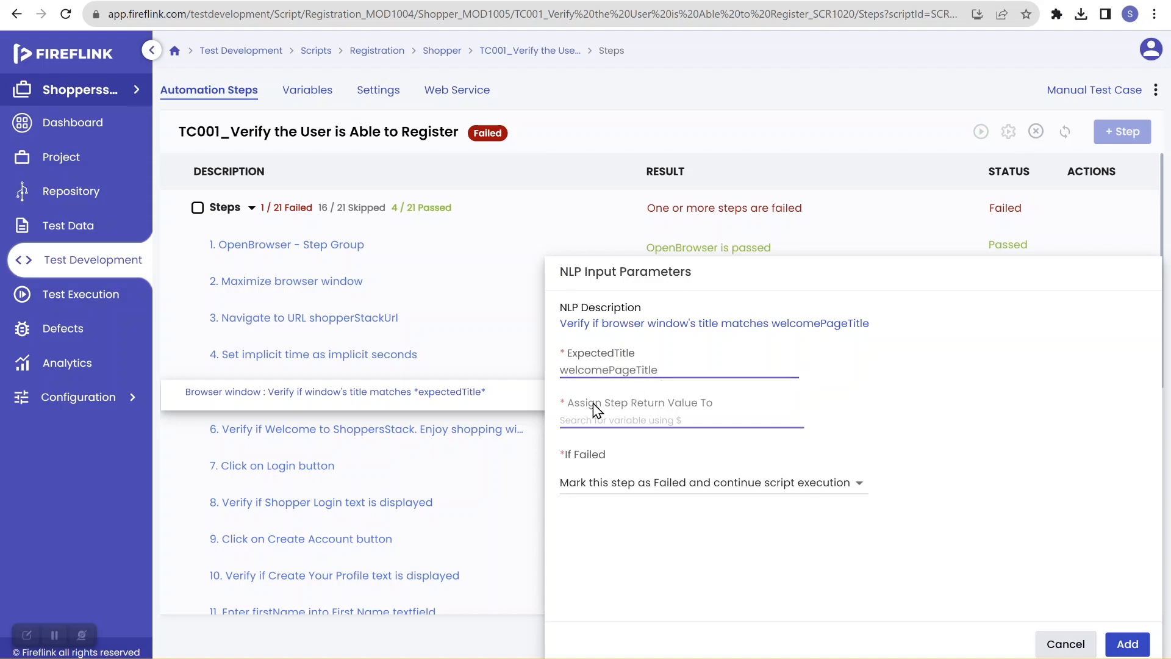
Step: Assign the step's return value to the global variable isDisplayed
drag(572, 409, 715, 410)
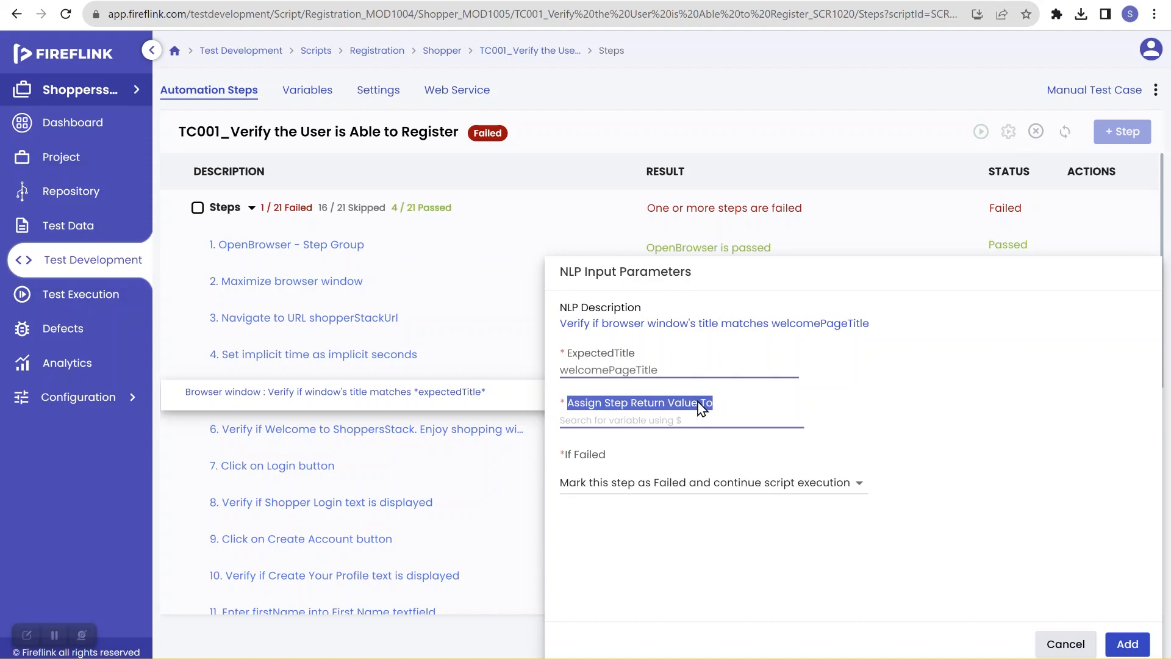
click(645, 421)
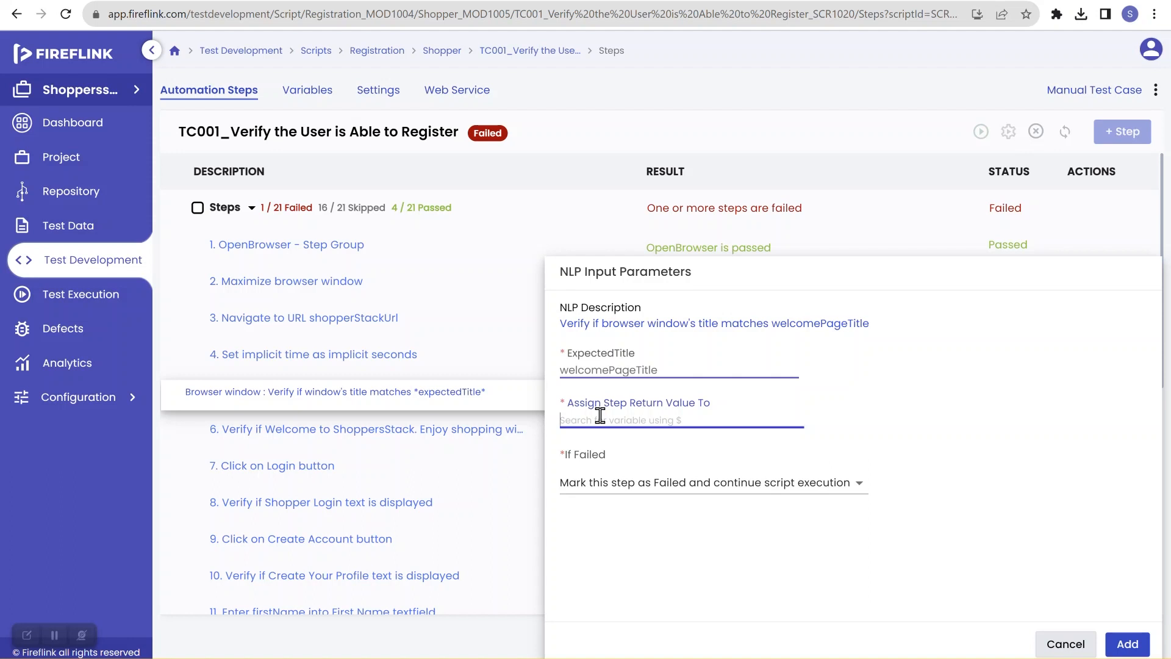
text($isd)
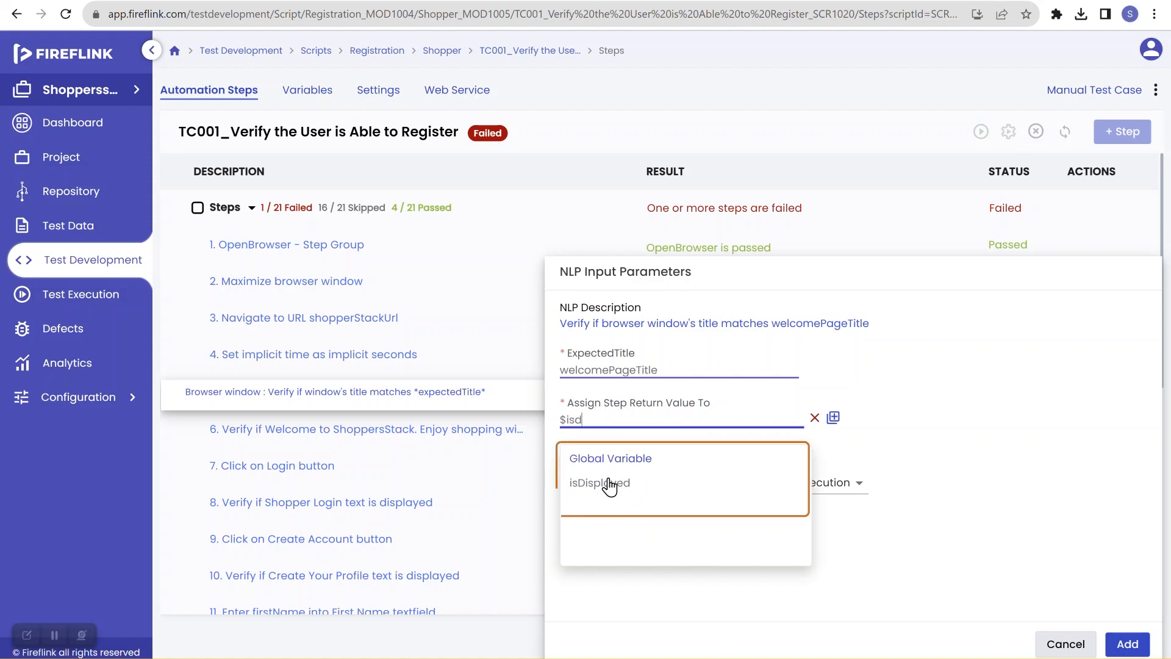
click(609, 484)
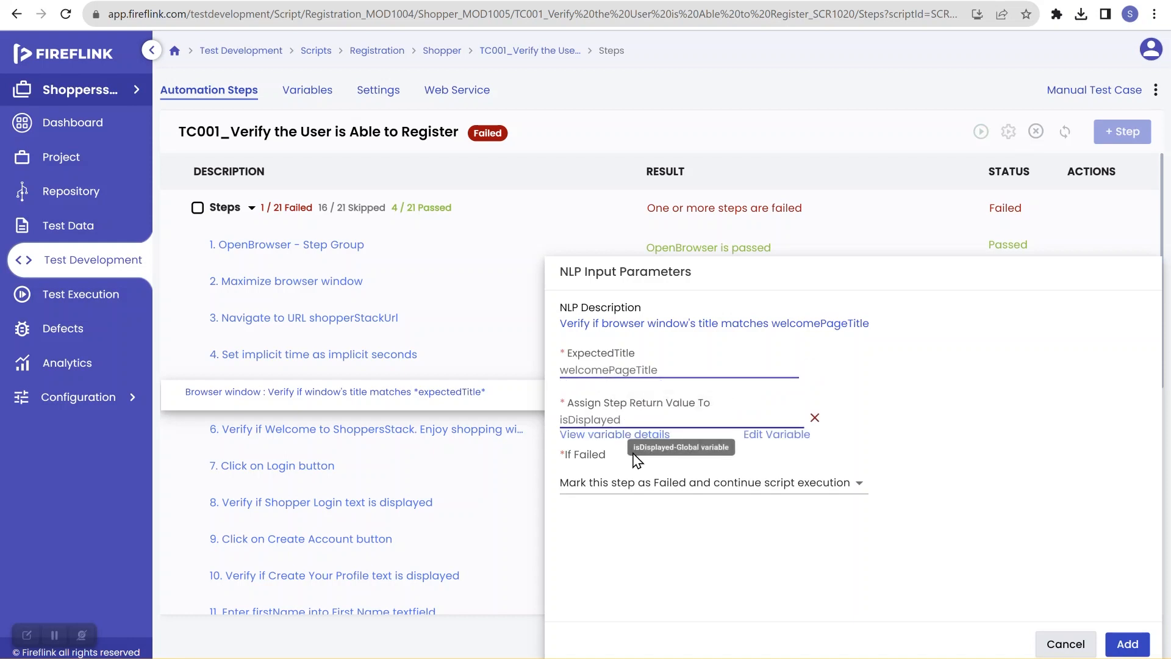
Step: Set the step to mark as Failed and stop script execution on failure, and add it to the script
click(617, 482)
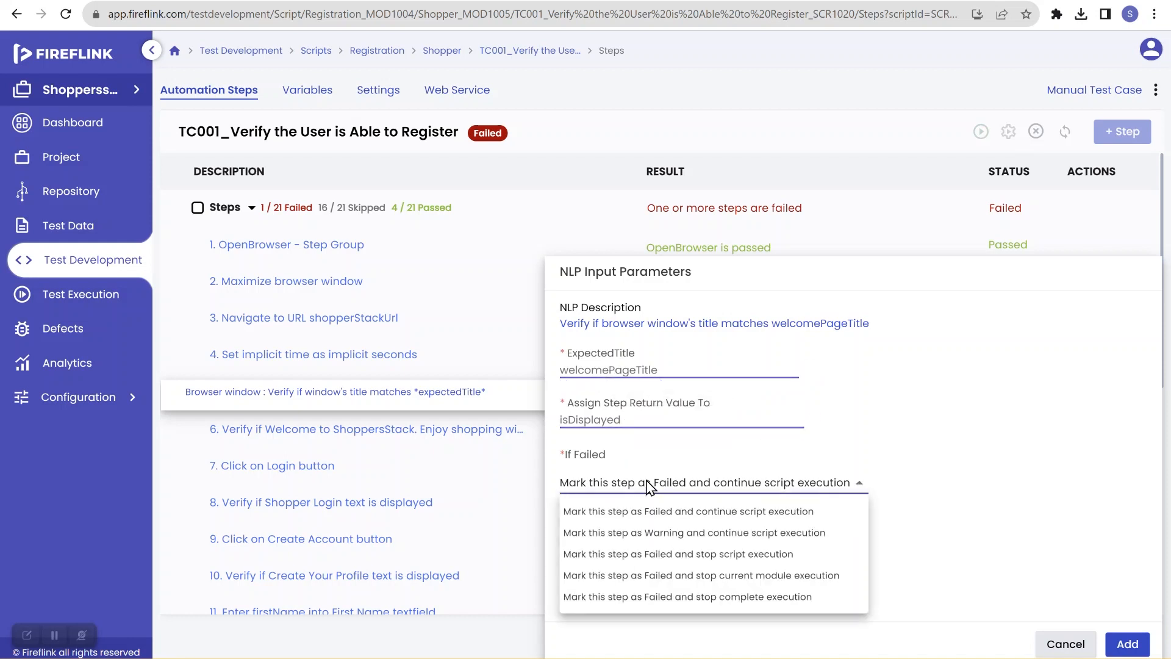
click(693, 554)
click(1127, 646)
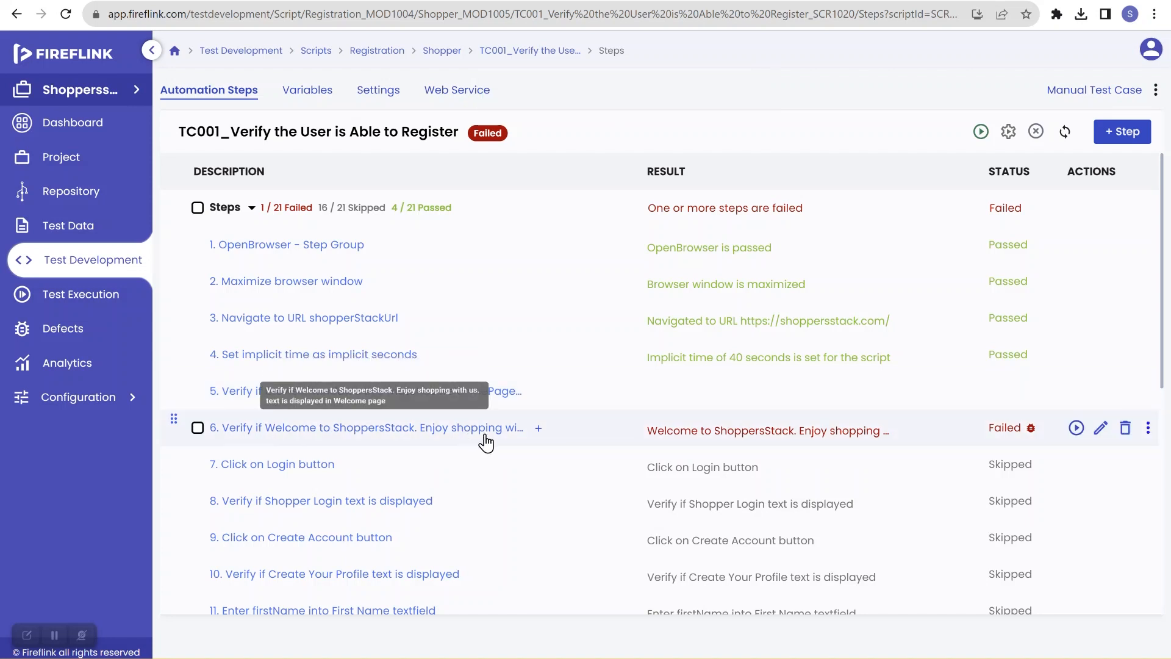
Step: Delete the old Welcome to ShoppersStack text verification step and open the script's variables
click(1126, 430)
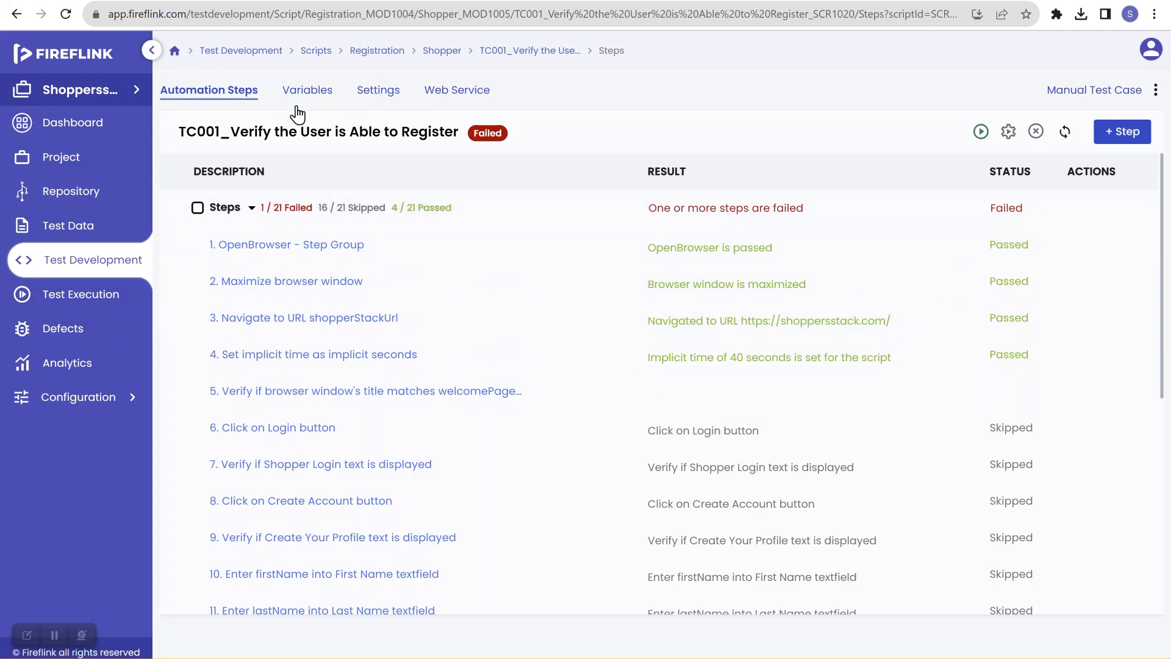
click(311, 93)
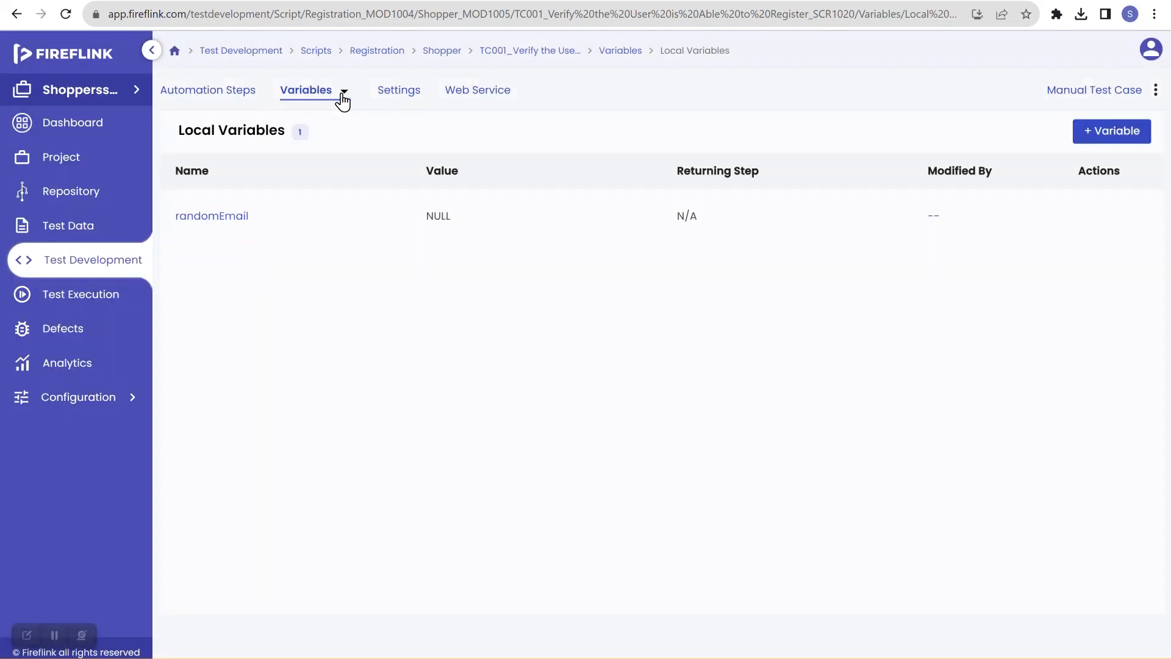
Step: Open the global variables and change the implicit variable's value to 20
click(343, 95)
click(365, 157)
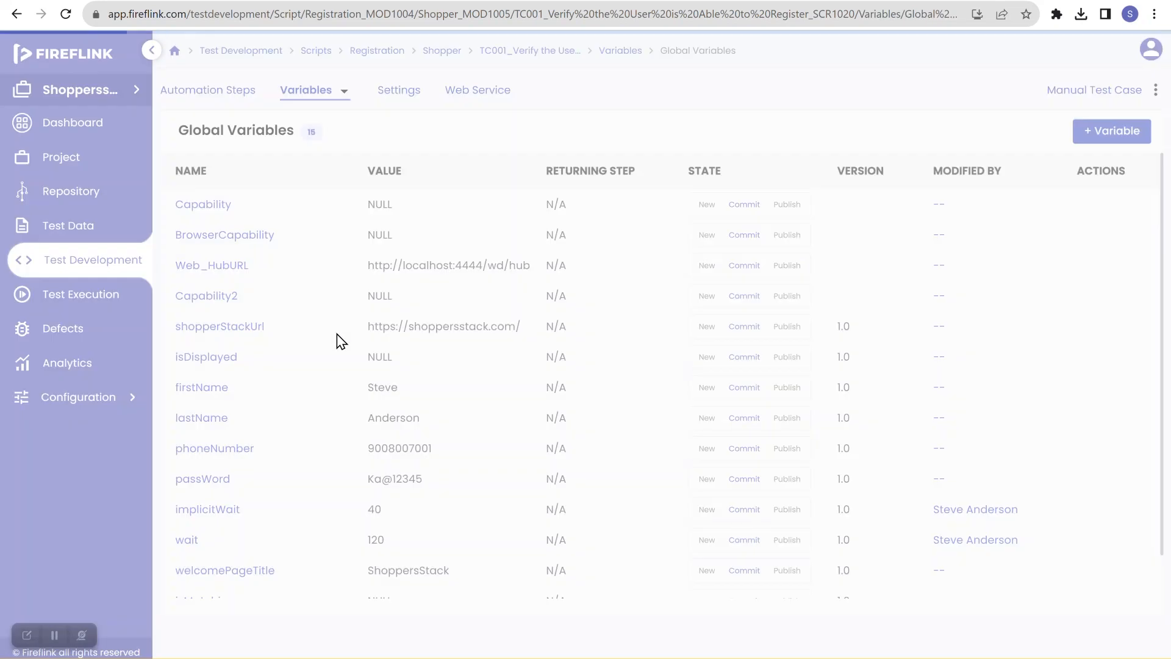
scroll(364, 549, down, 1)
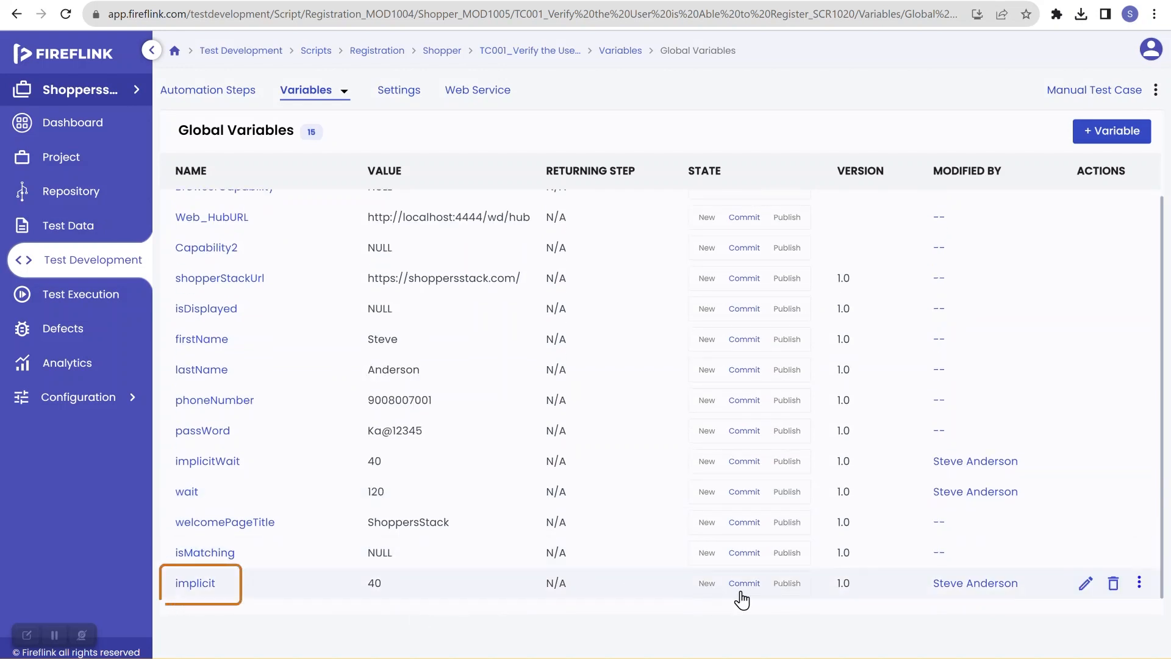
click(1086, 584)
click(391, 370)
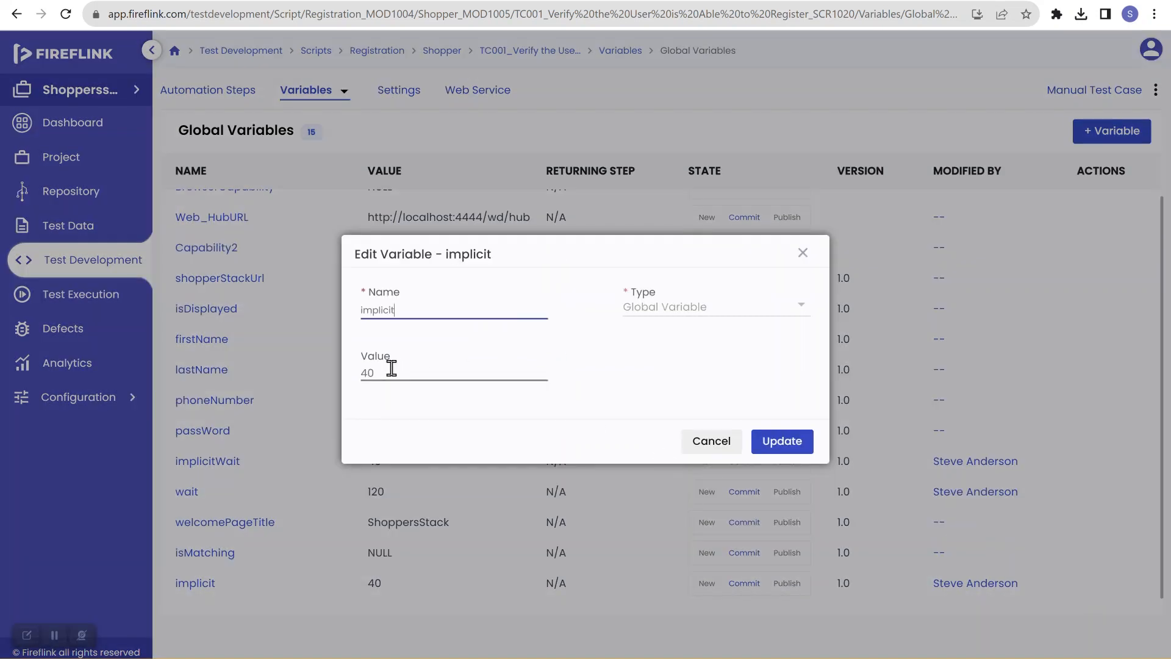
key(BackSpace)
key(BackSpace)
text(20)
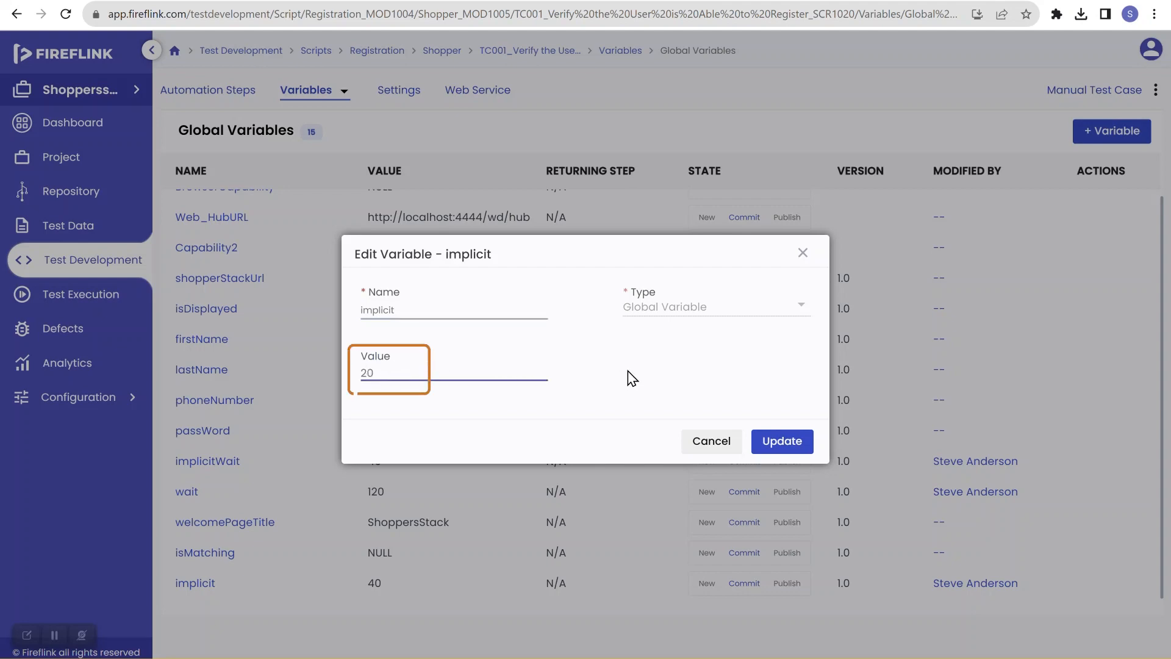
click(781, 445)
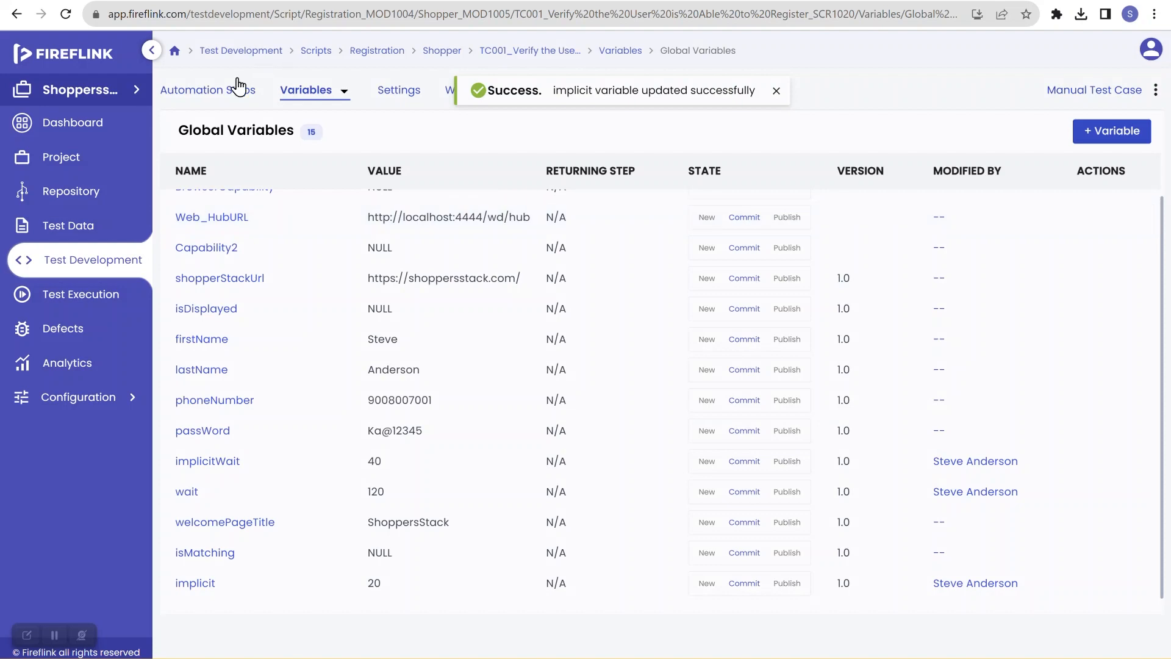
Step: Run the TC001 script from its automation steps and sync the execution status on the dashboard
click(223, 94)
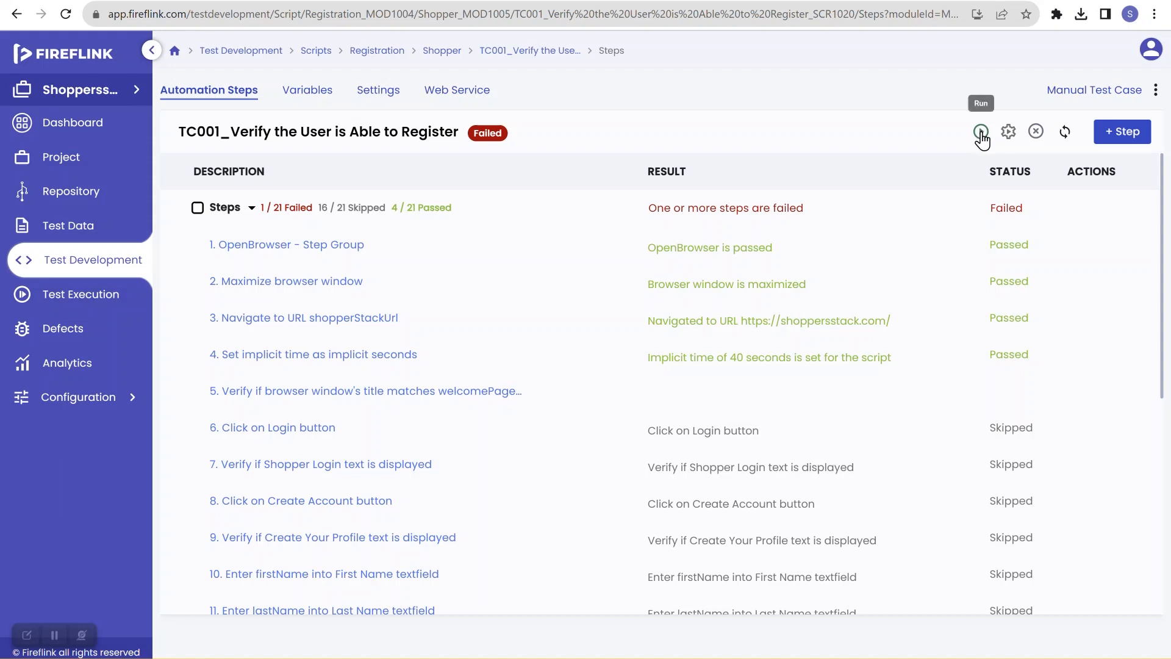
click(981, 132)
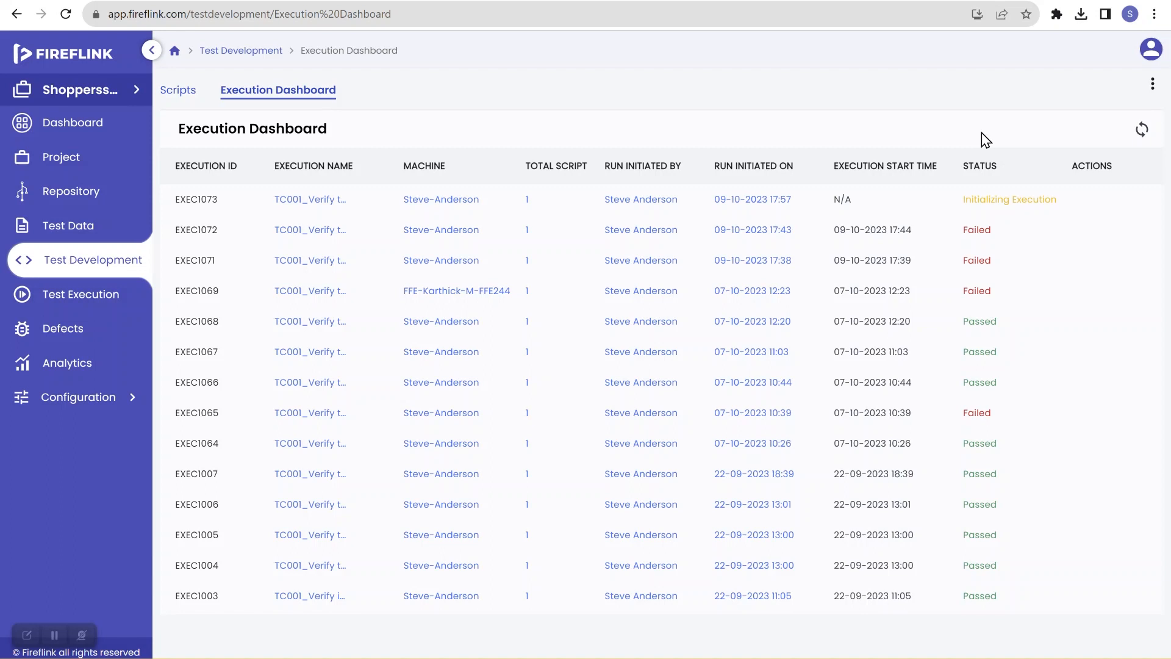
mouse_move(980, 201)
click(1143, 131)
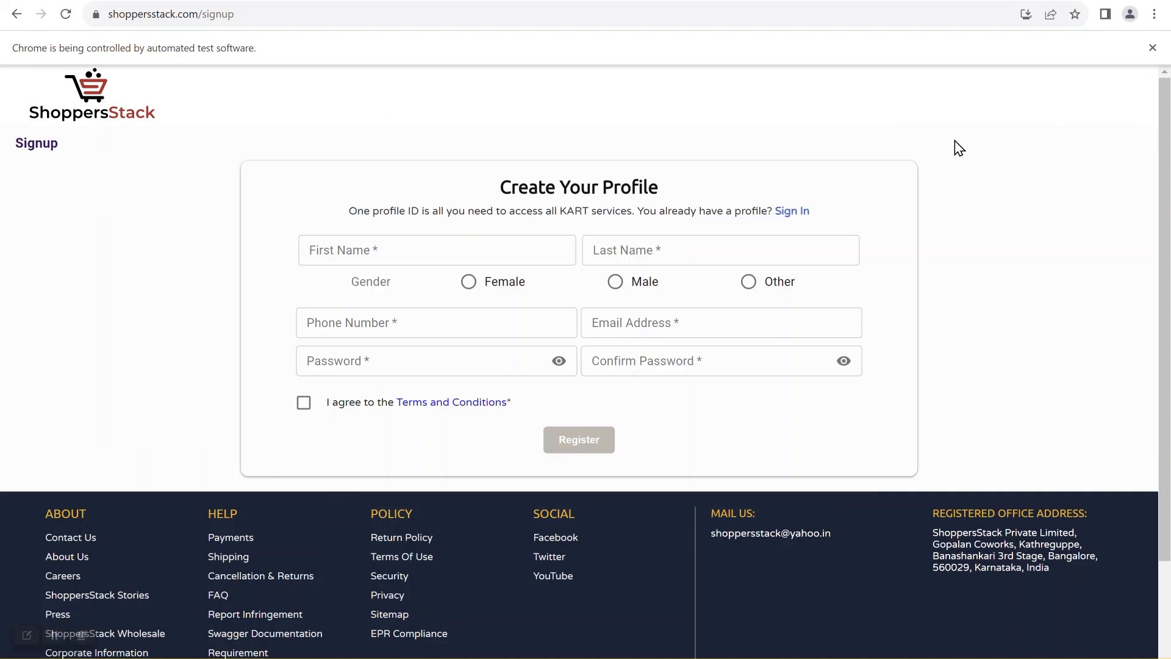
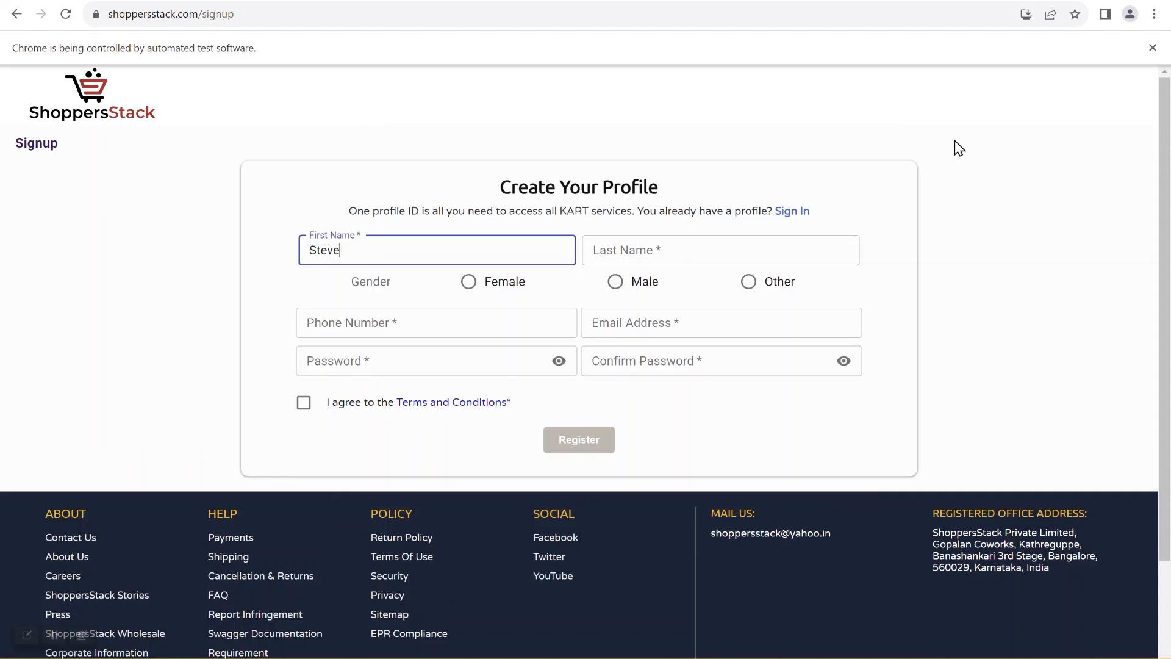
key(Tab)
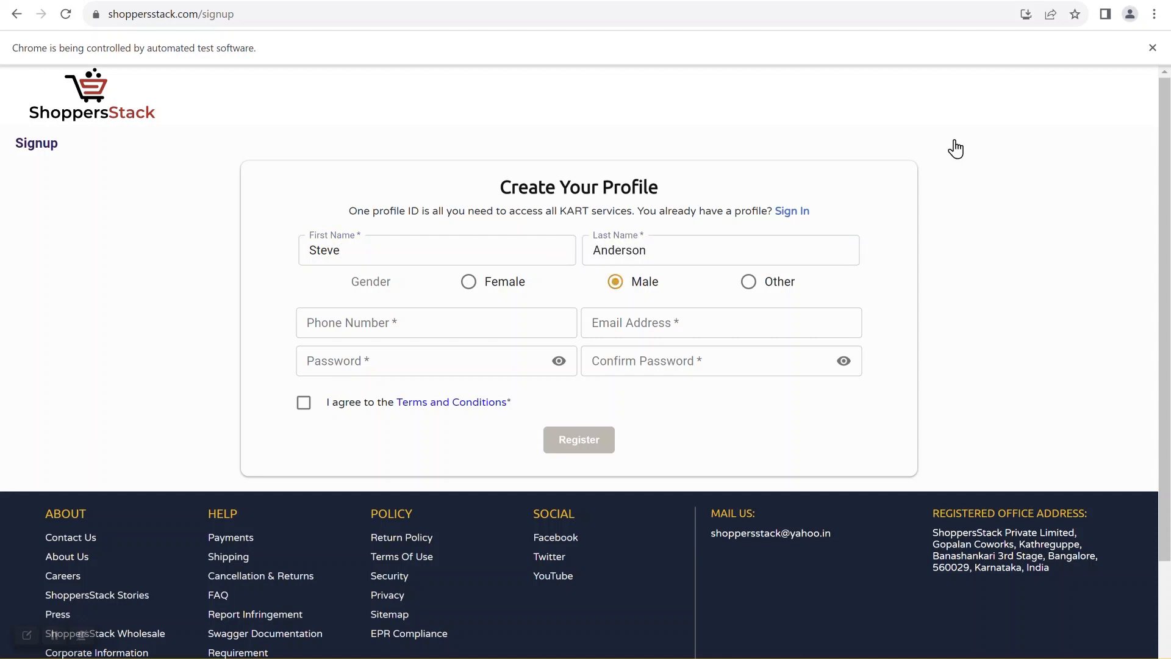
key(Tab)
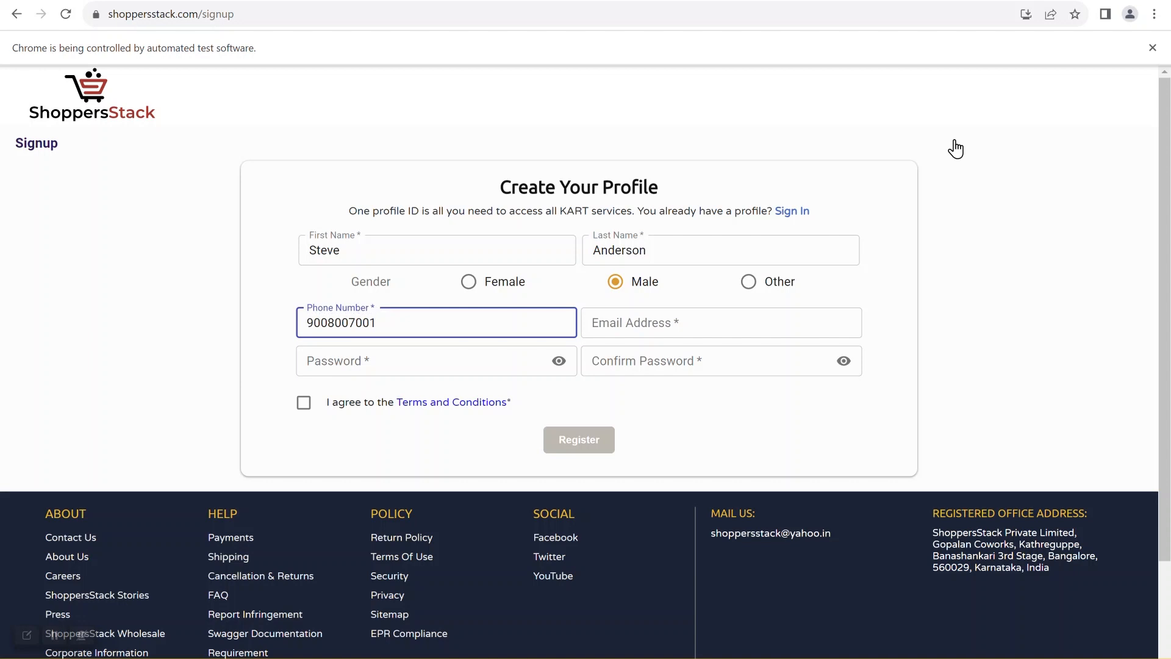
key(Tab)
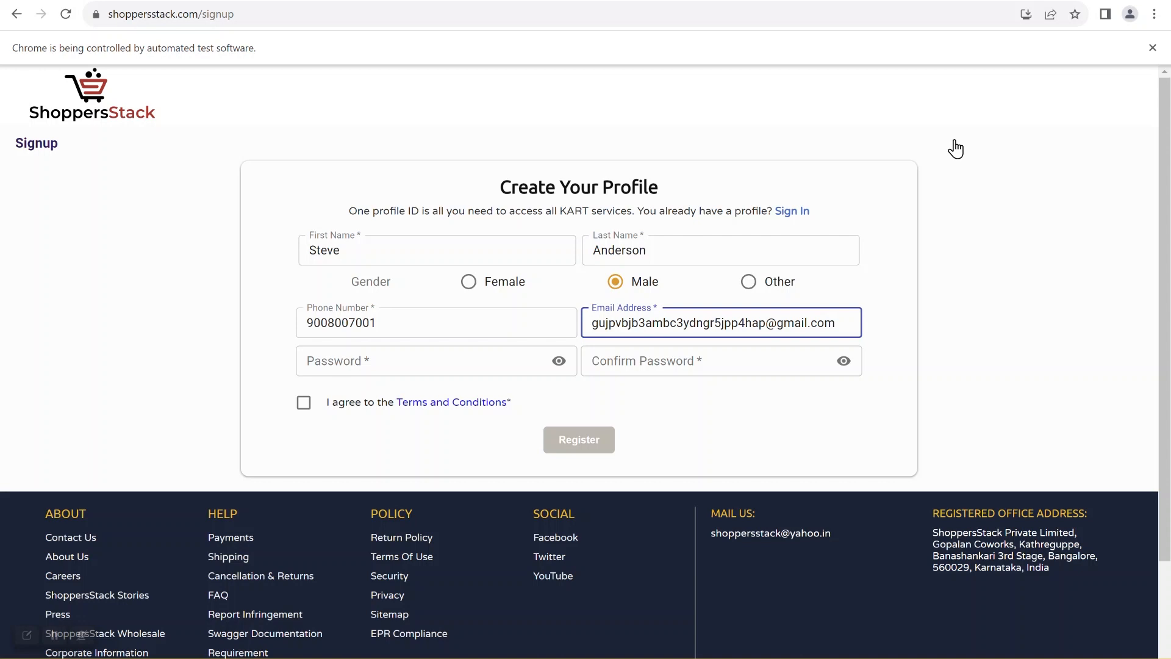
key(Tab)
text(********)
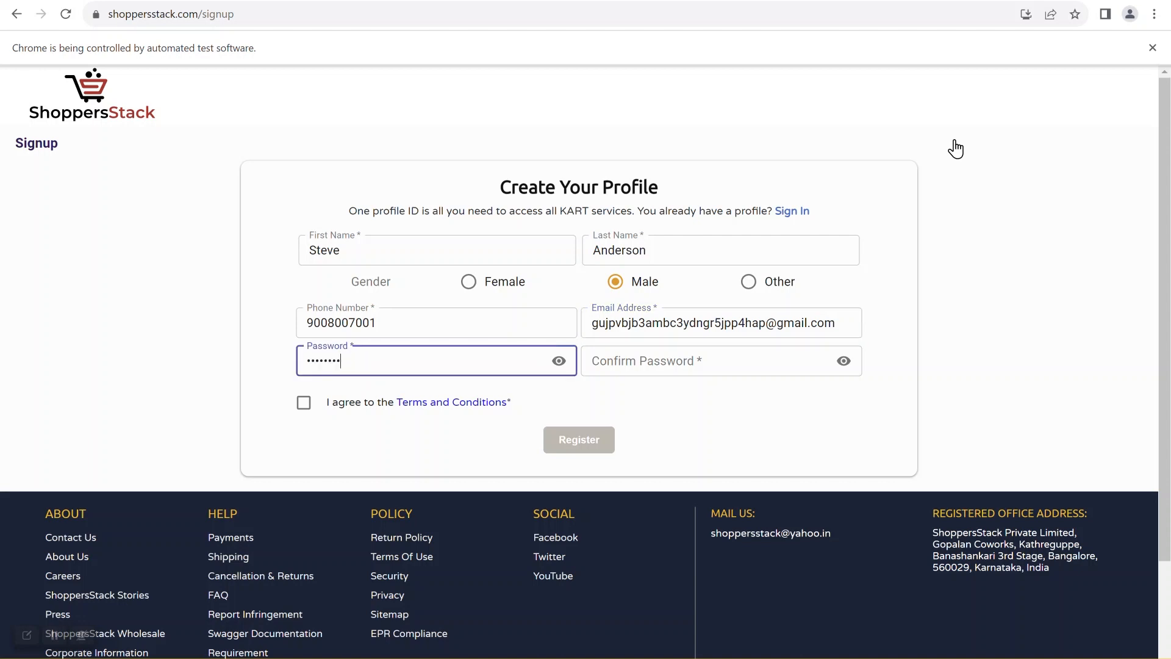
key(Tab)
text(********)
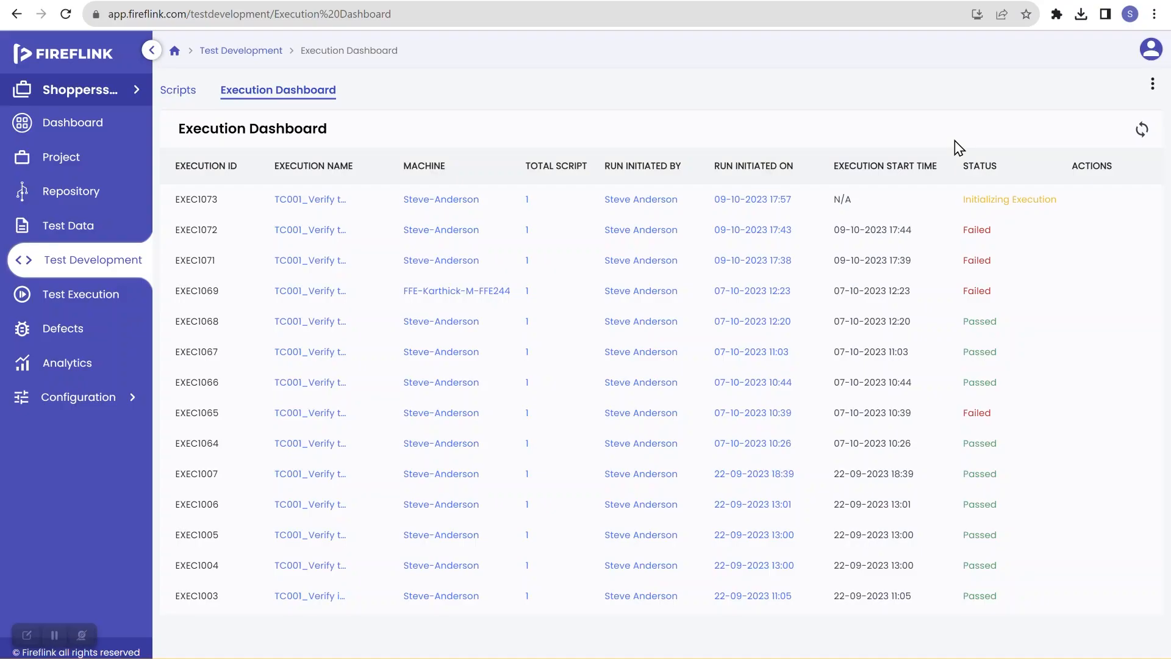
Step: Refresh the execution status, then open script TC001 under Registration > Shopper and review its step results
click(1142, 131)
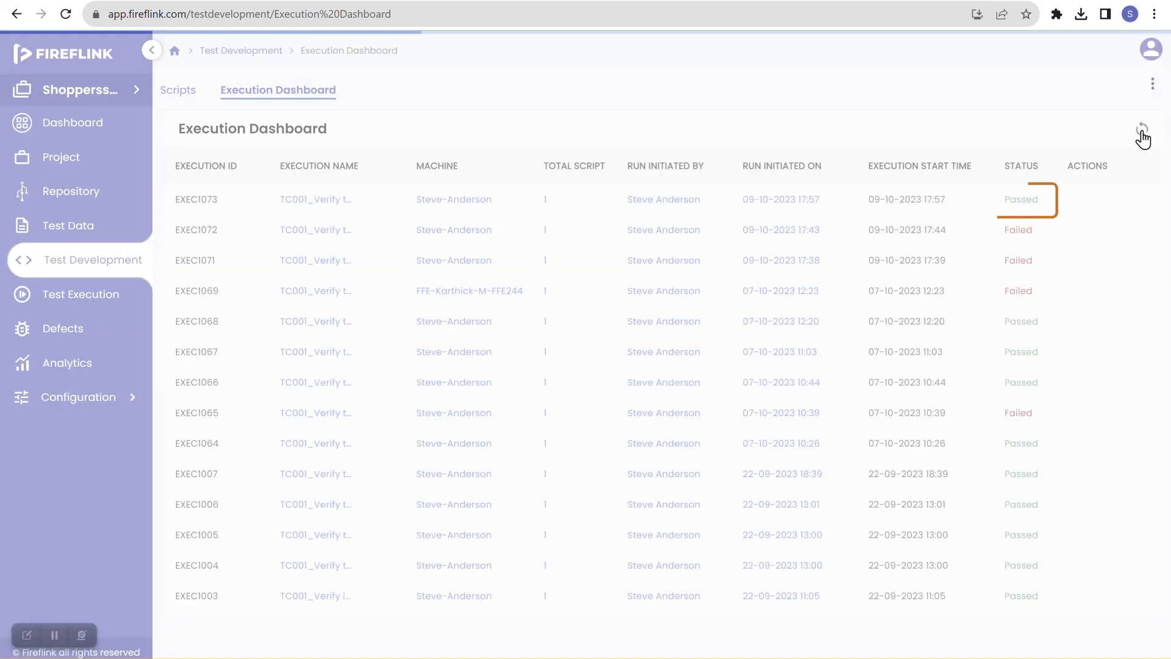
mouse_move(1053, 204)
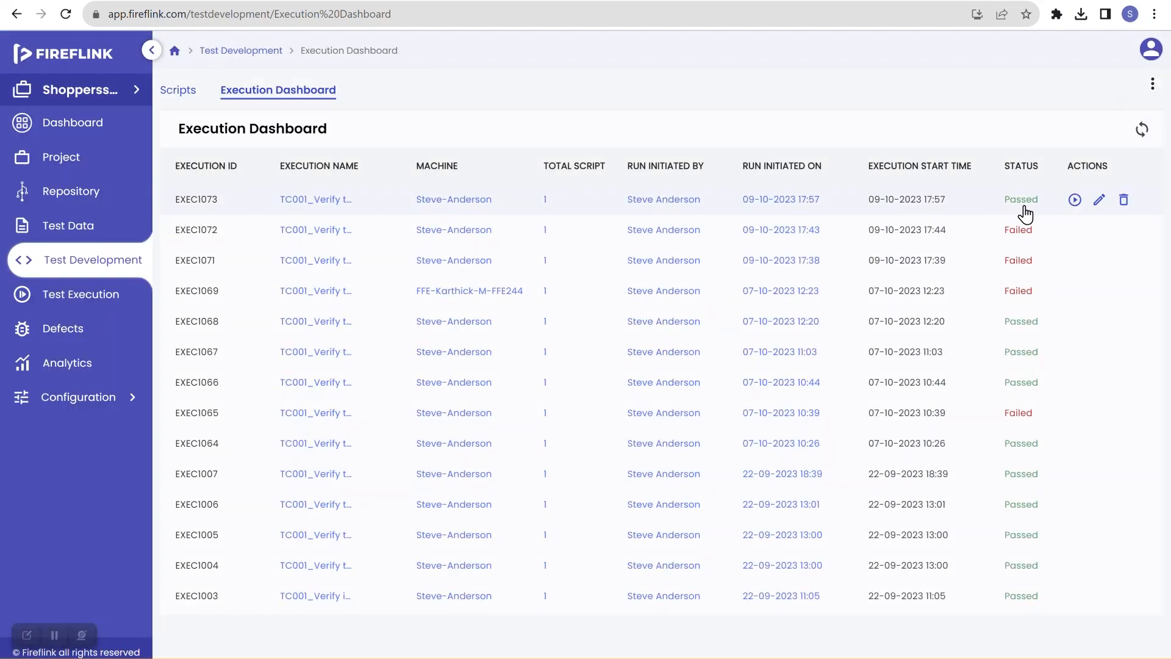
click(88, 268)
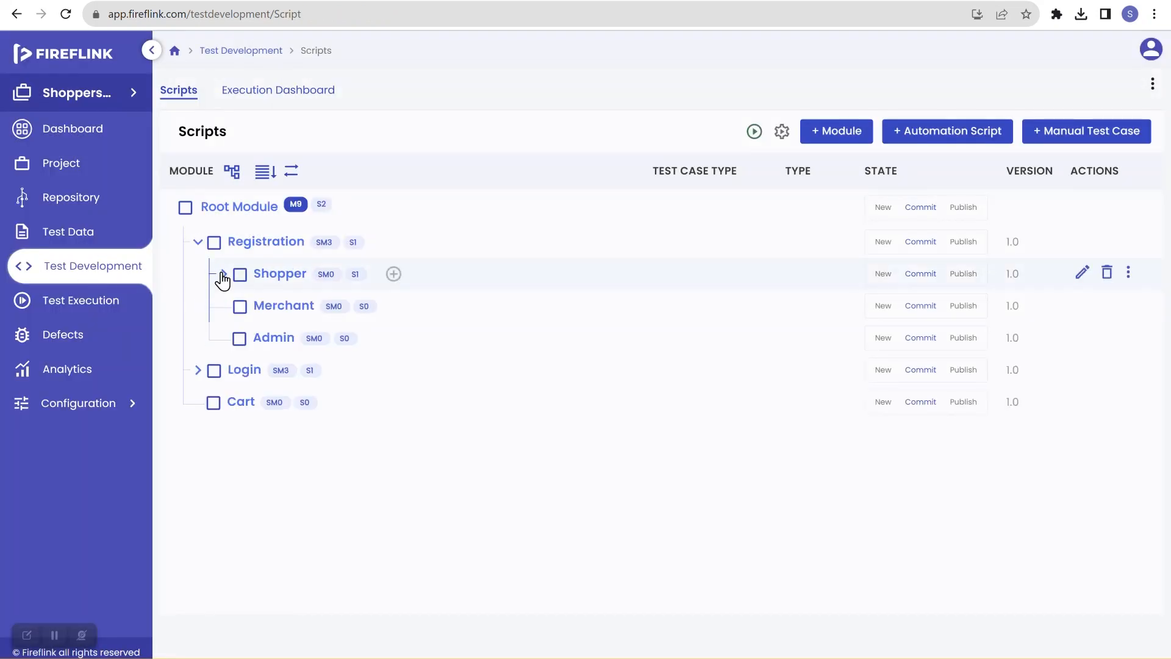
click(224, 274)
click(297, 307)
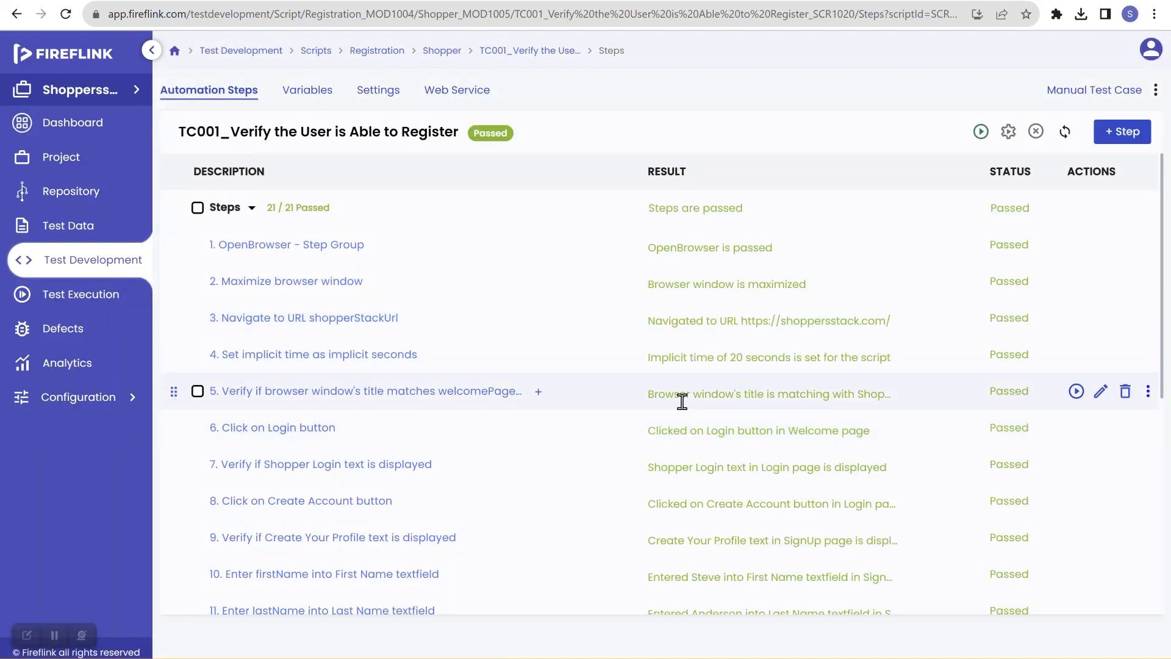
scroll(684, 405, down, 3)
scroll(685, 406, down, 3)
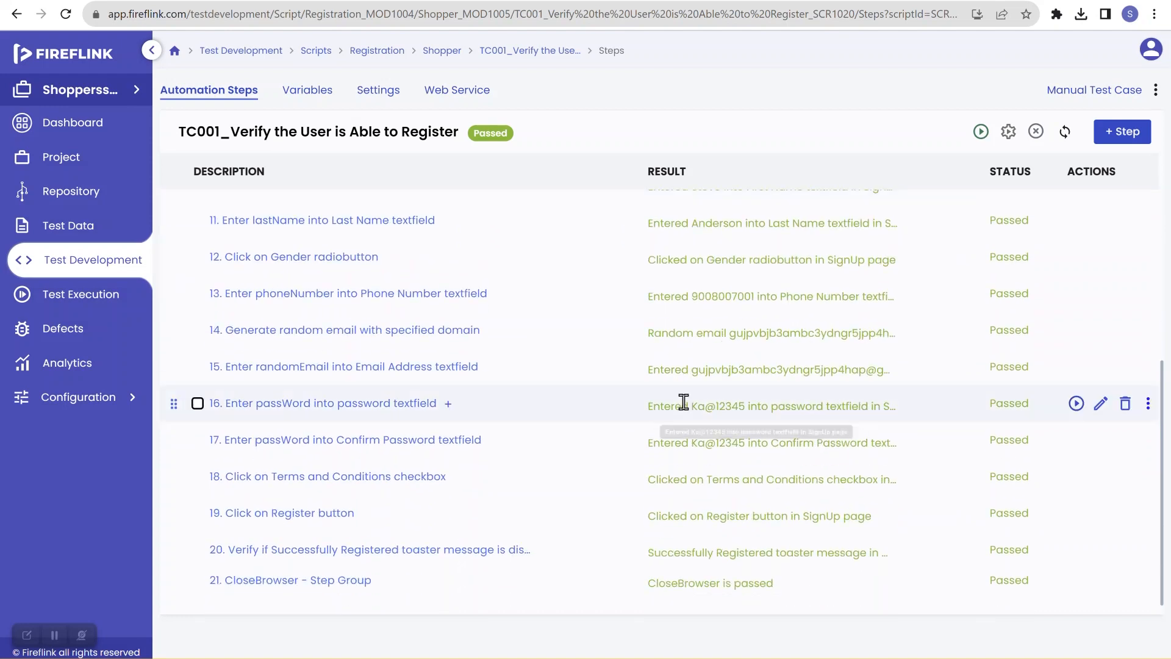
scroll(686, 402, up, 6)
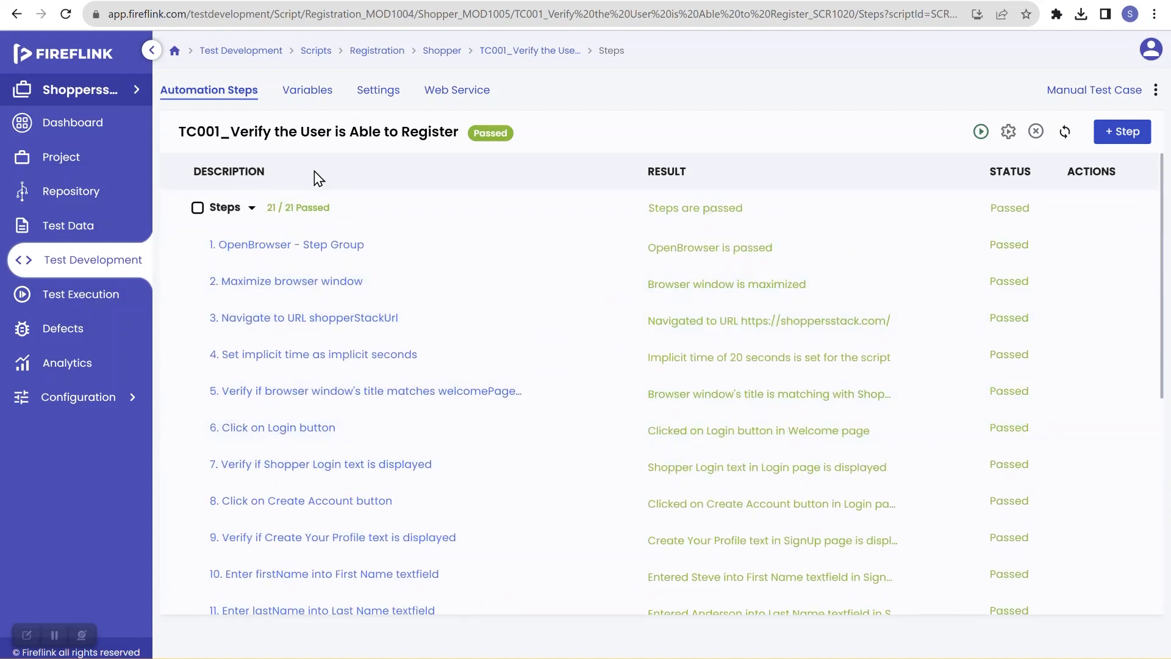